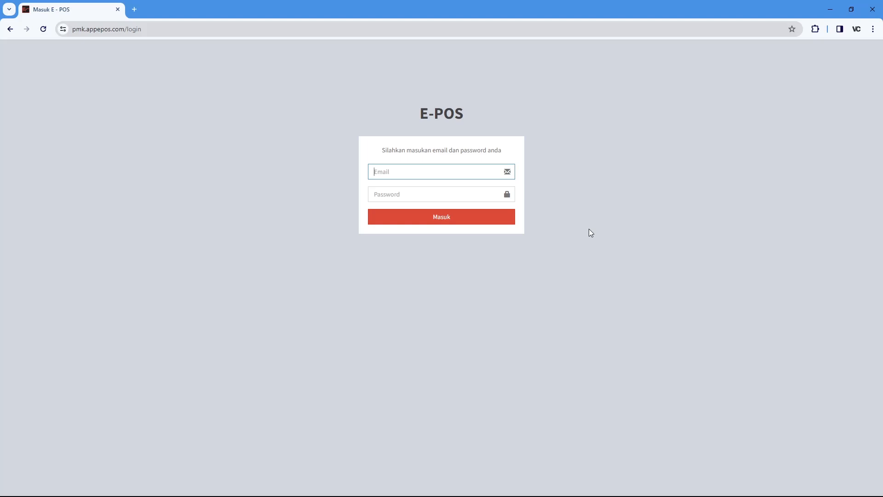
Log in to E-POS with the administrator e-mail and password
{"action": "type", "text": "admin@admin.com"}
{"action": "key", "text": "Tab"}
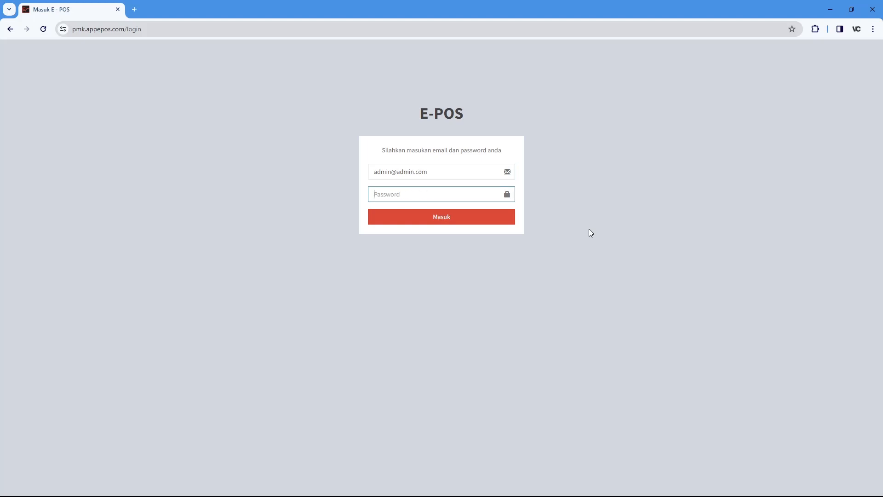
{"action": "type", "text": "12345"}
{"action": "left_click", "coordinate": [481, 226]}
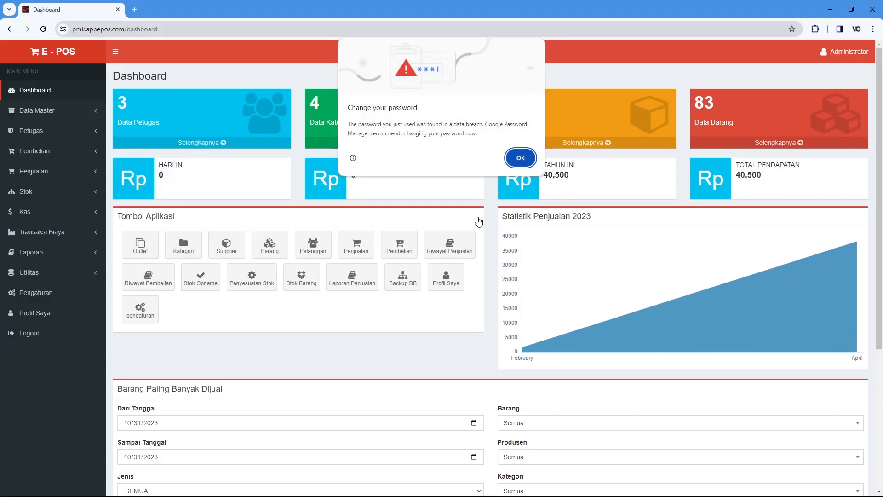
Dismiss Chrome's password-breach warning and switch the dashboard to full screen with F11
{"action": "left_click", "coordinate": [520, 157]}
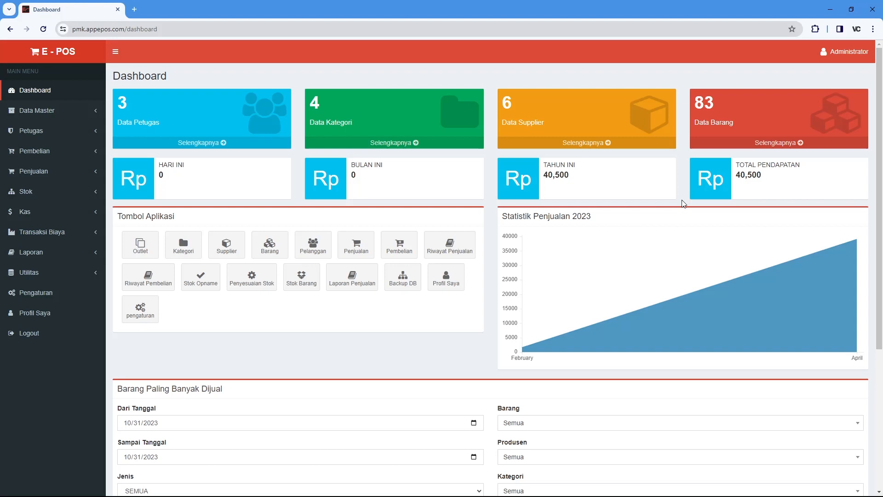
{"action": "key", "text": "F11"}
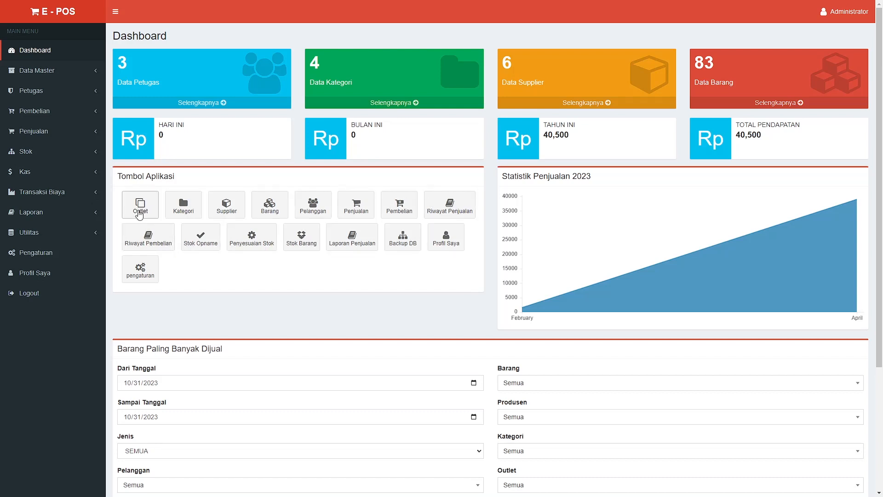
{"action": "left_click", "coordinate": [139, 212]}
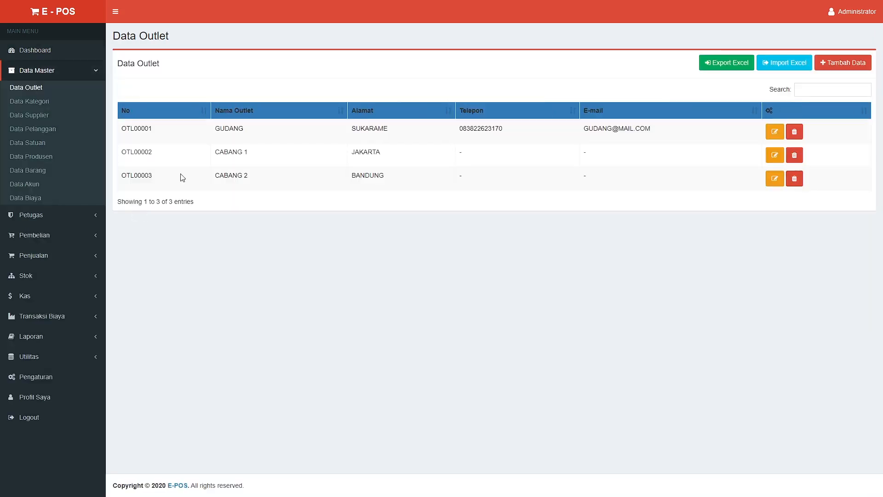
{"action": "left_click", "coordinate": [54, 55]}
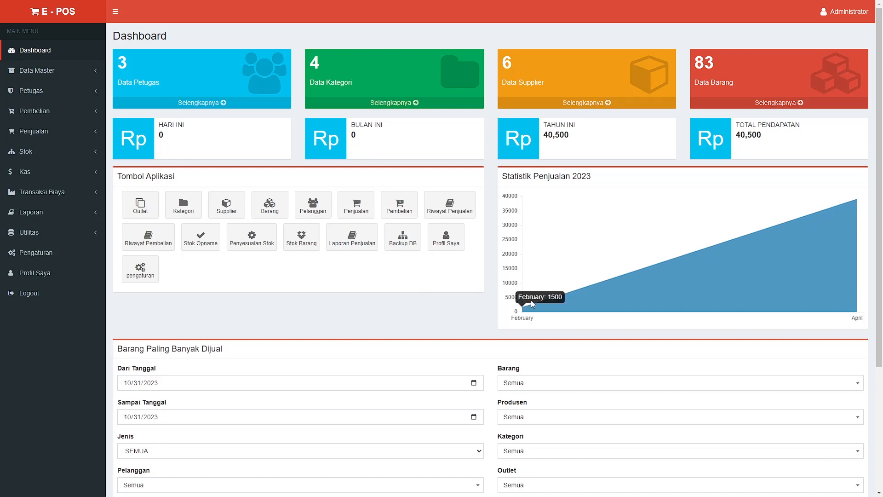
{"action": "mouse_move", "coordinate": [521, 310]}
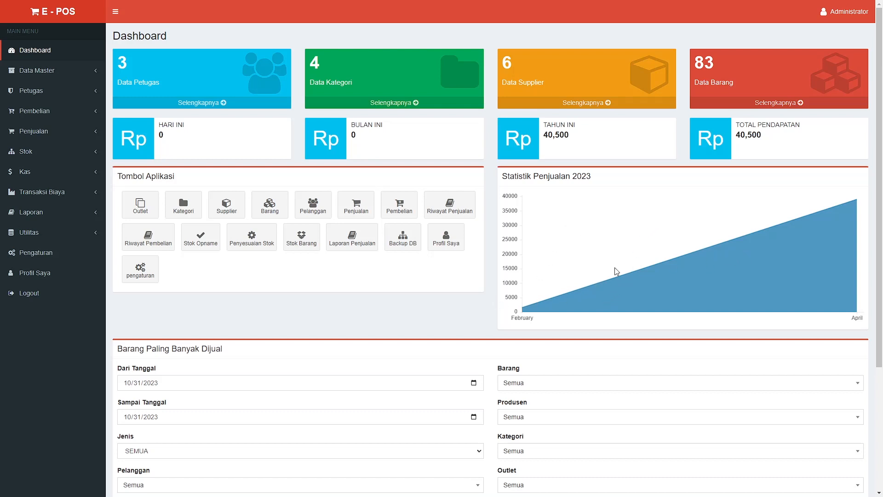
{"action": "scroll", "coordinate": [418, 266], "scroll_direction": "down", "scroll_amount": 3}
{"action": "scroll", "coordinate": [418, 267], "scroll_direction": "down", "scroll_amount": 2}
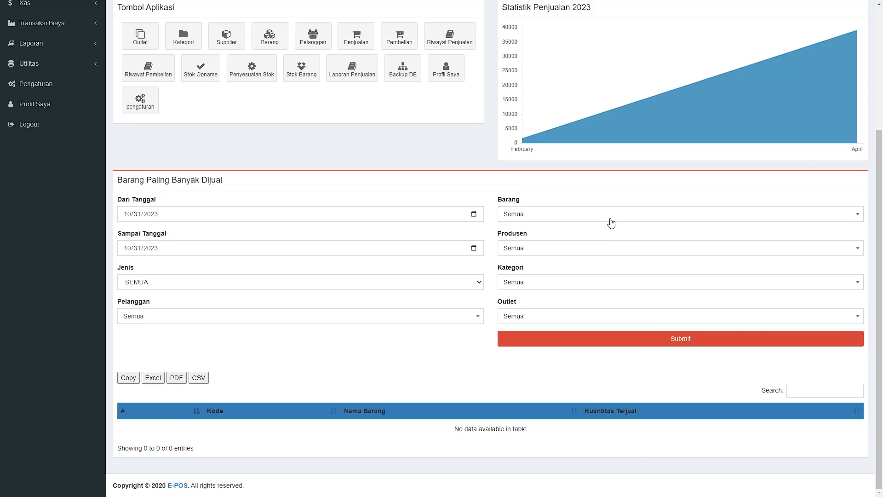
{"action": "left_click", "coordinate": [610, 222]}
{"action": "left_click", "coordinate": [610, 221]}
{"action": "left_click", "coordinate": [617, 254]}
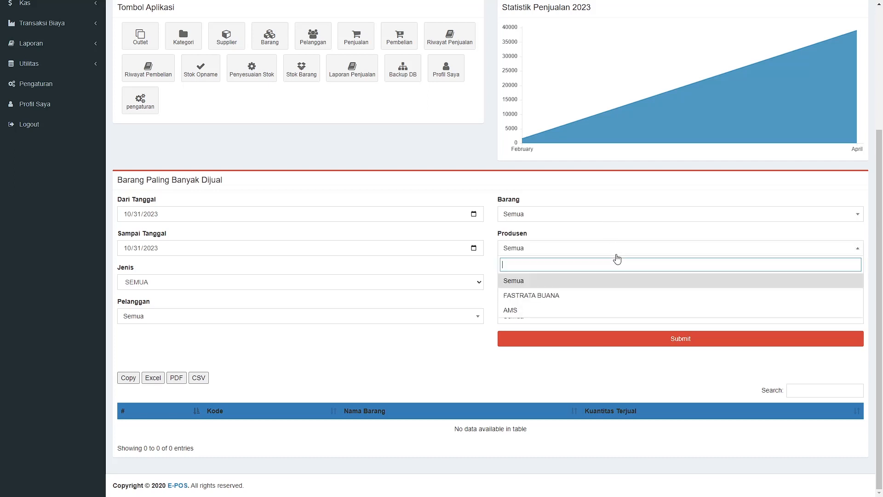
{"action": "left_click", "coordinate": [617, 256]}
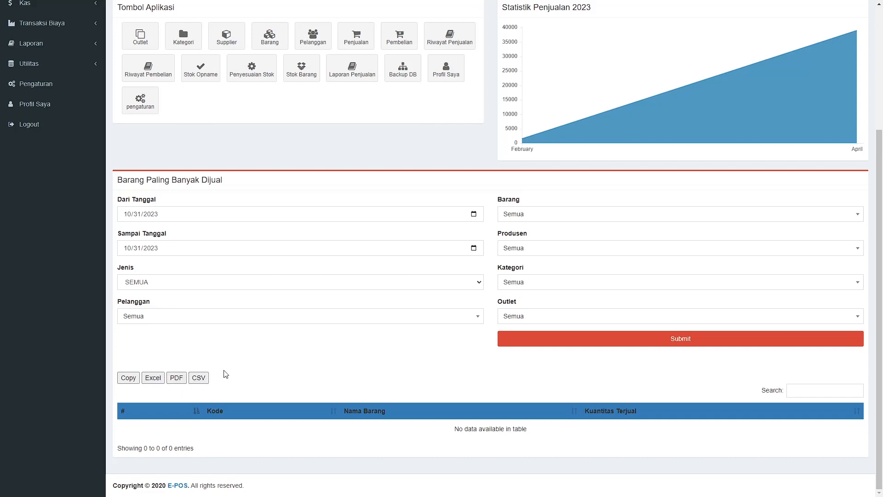
{"action": "scroll", "coordinate": [227, 373], "scroll_direction": "up", "scroll_amount": 4}
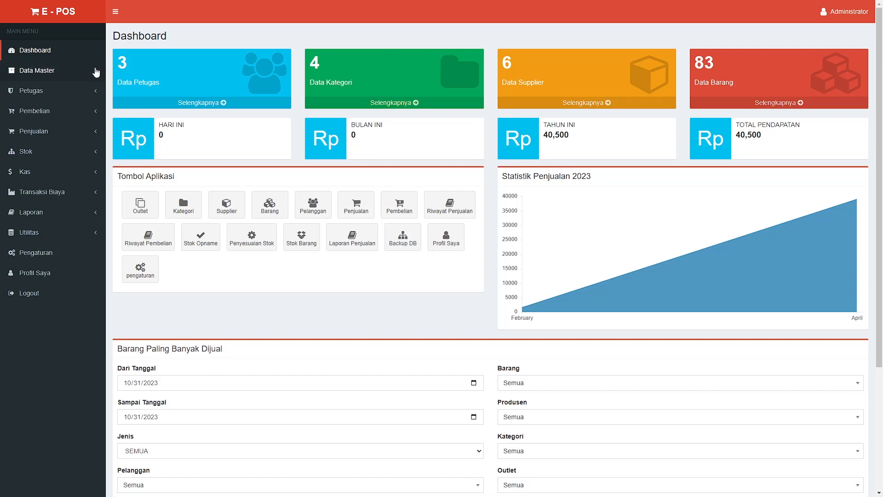
Open Data Outlet under Data Master and start a new outlet prefilled with ID OTL00004
{"action": "left_click", "coordinate": [96, 71]}
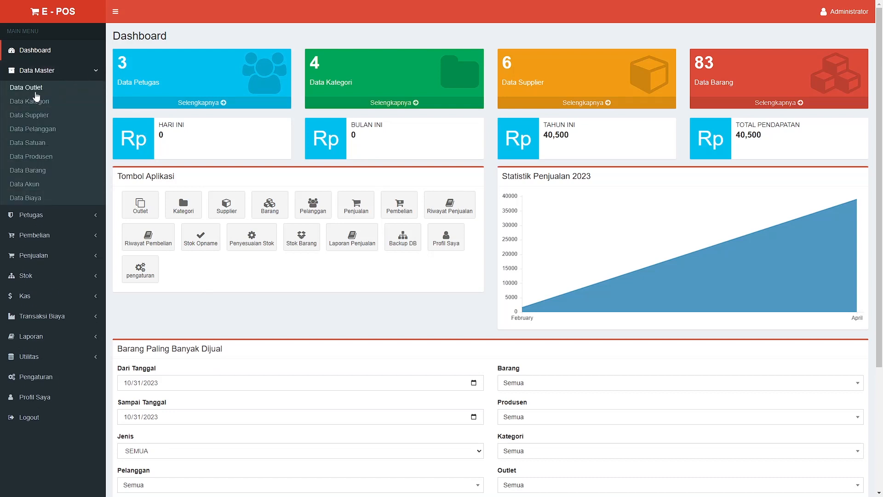
{"action": "left_click", "coordinate": [37, 92]}
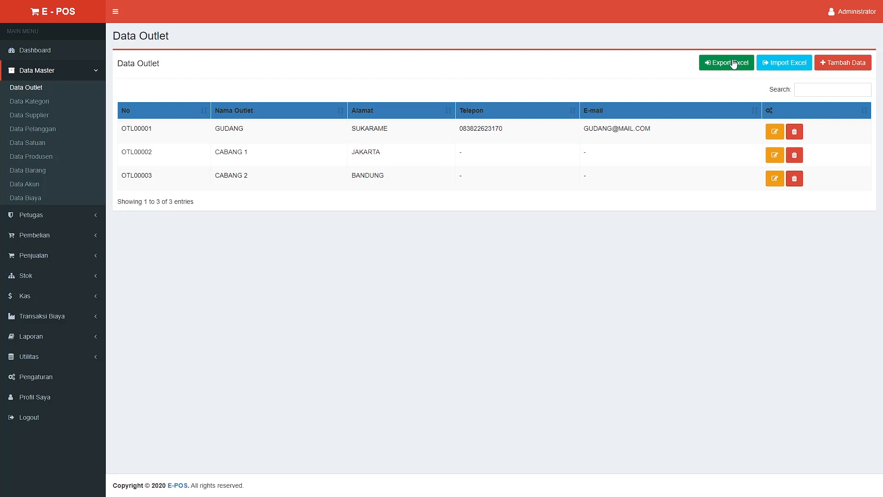
{"action": "left_click", "coordinate": [833, 68]}
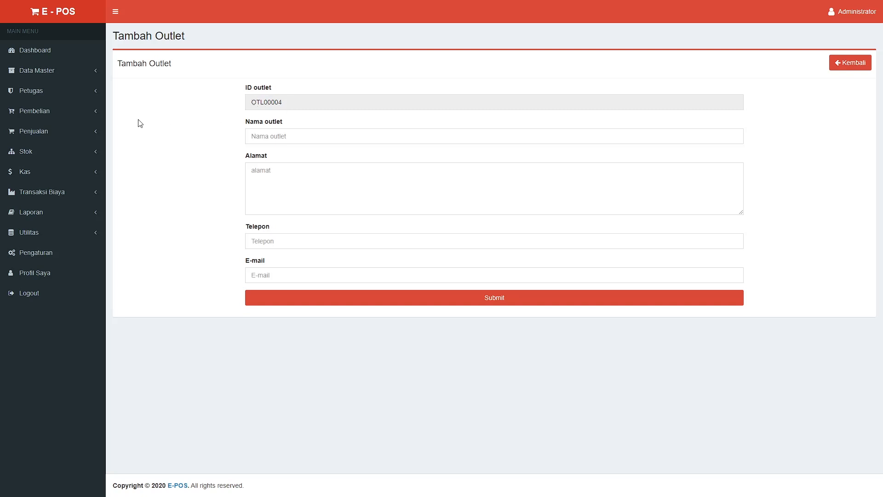
Open Data Kategori listing OBAT, MINUMAN SERBUK and KEBUTUHAN RUMAH TANGGA
{"action": "left_click", "coordinate": [94, 77]}
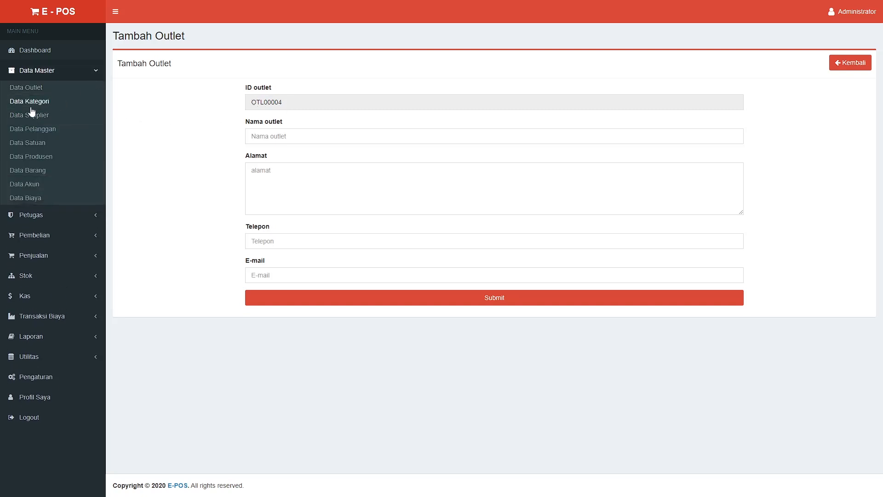
{"action": "left_click", "coordinate": [31, 106]}
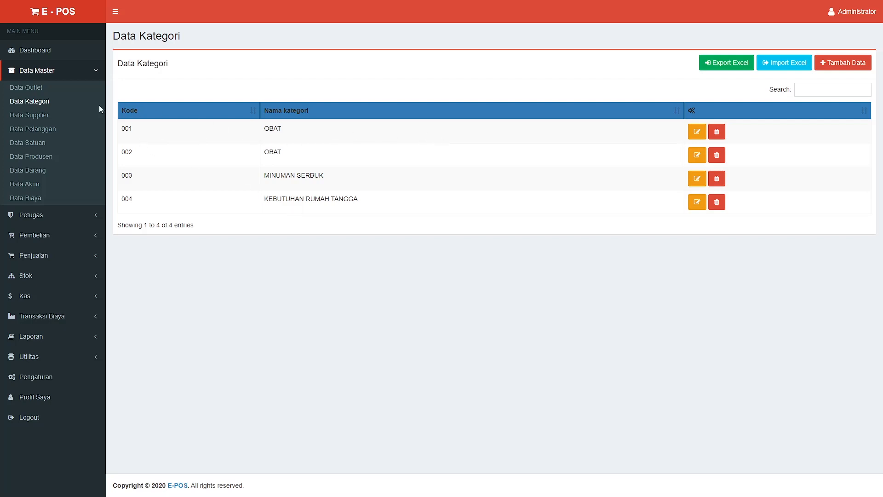
Open Data Supplier to list the six suppliers, codes 001 to 006
{"action": "left_click", "coordinate": [42, 117]}
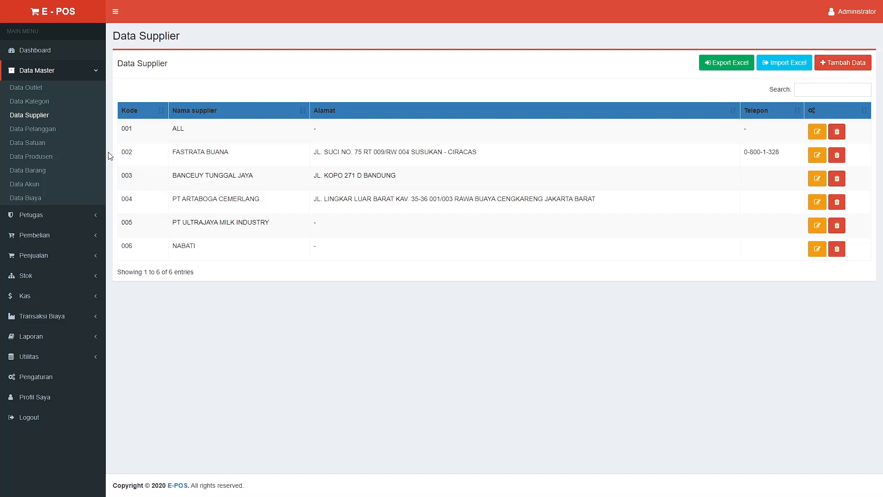
Open Data Pelanggan to view the two customers, KHUSUS and ECERAN, with their points
{"action": "left_click", "coordinate": [40, 134]}
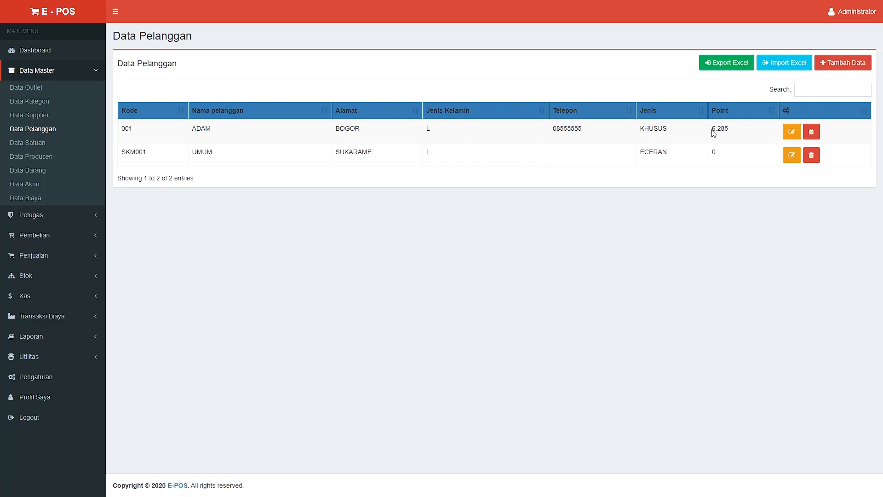
Highlight the first customer's 6.285 point value in the customer list
{"action": "left_click_drag", "start_coordinate": [712, 130], "coordinate": [730, 130]}
{"action": "left_click", "coordinate": [719, 129]}
{"action": "left_click_drag", "start_coordinate": [711, 129], "coordinate": [734, 137]}
{"action": "left_click", "coordinate": [721, 186]}
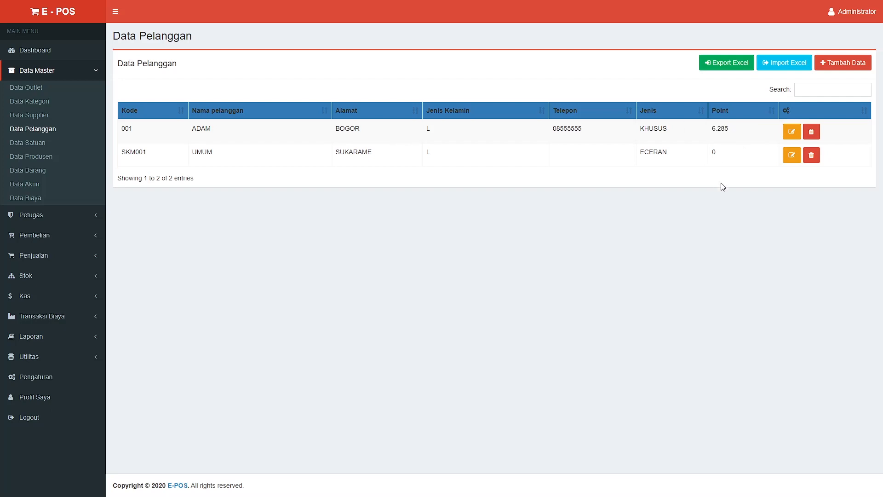
Inspect the new-customer form's generated barcode unsaved, then open the Data Satuan units list
{"action": "left_click", "coordinate": [827, 65]}
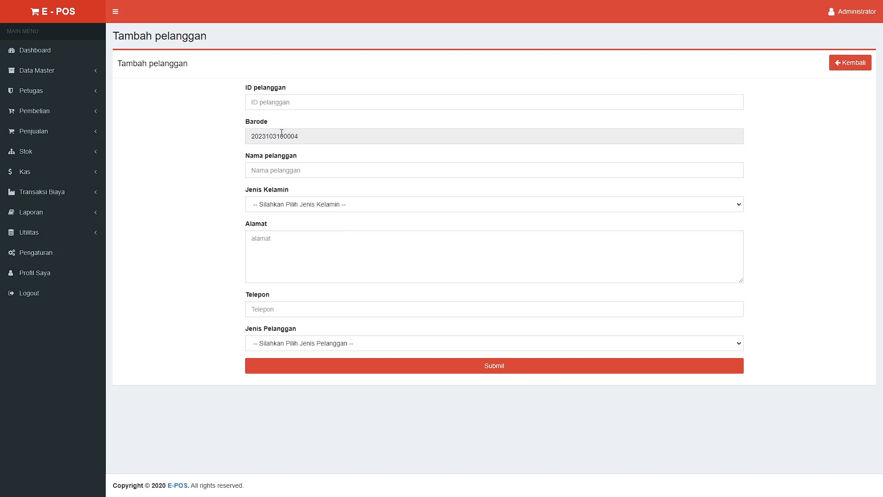
{"action": "left_click_drag", "start_coordinate": [249, 139], "coordinate": [330, 142]}
{"action": "left_click", "coordinate": [338, 158]}
{"action": "left_click", "coordinate": [97, 72]}
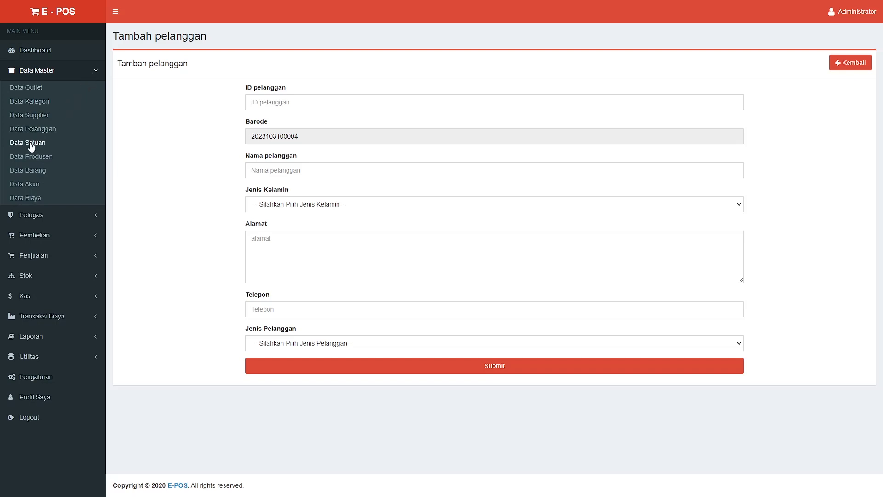
{"action": "left_click", "coordinate": [32, 147]}
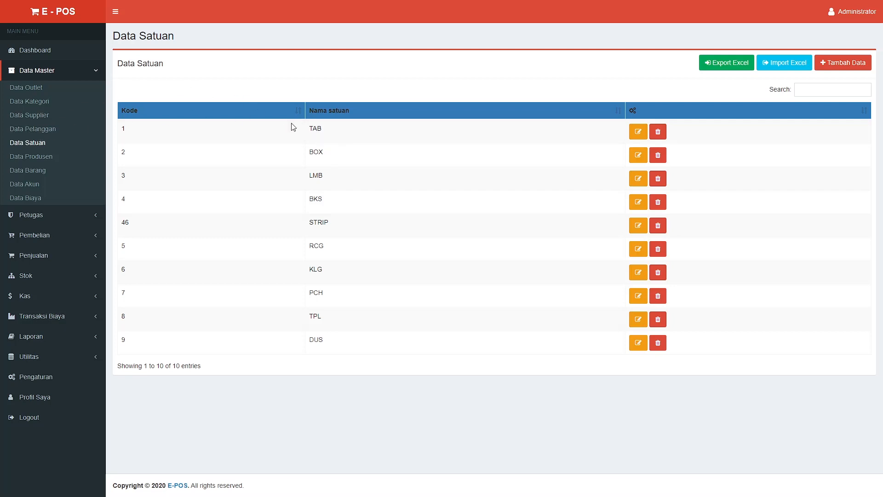
Highlight the TAB, BKS and STRIP unit names and open the BKS unit's edit form
{"action": "double_click", "coordinate": [311, 127]}
{"action": "double_click", "coordinate": [311, 199]}
{"action": "double_click", "coordinate": [317, 222]}
{"action": "left_click", "coordinate": [639, 207]}
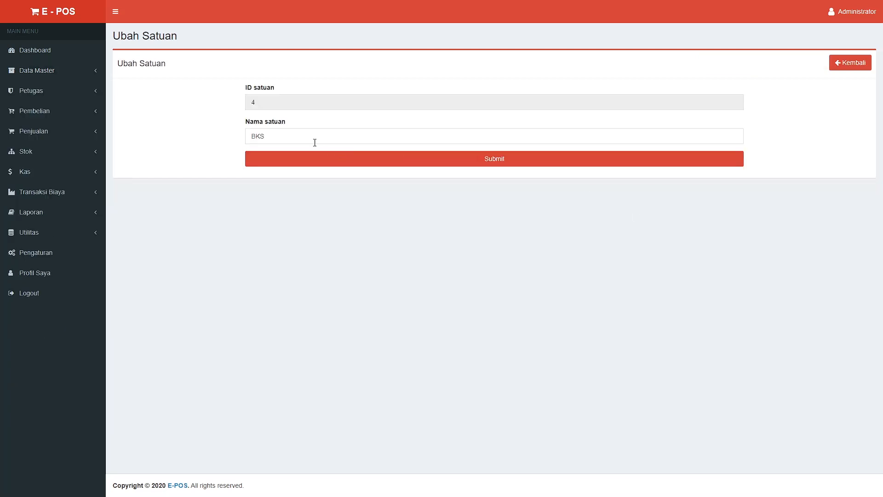
Leave the BKS edit unsaved and open the Data Produsen list of two producers
{"action": "left_click", "coordinate": [94, 71]}
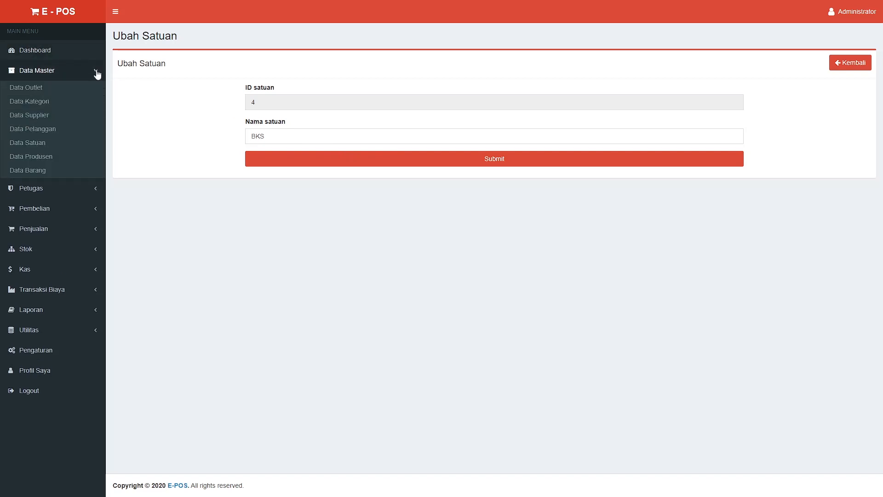
{"action": "left_click", "coordinate": [40, 143]}
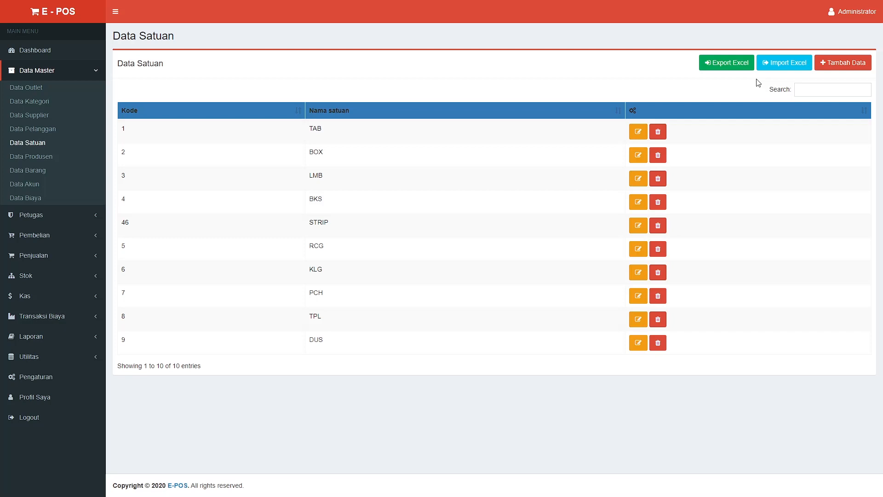
{"action": "left_click", "coordinate": [57, 159]}
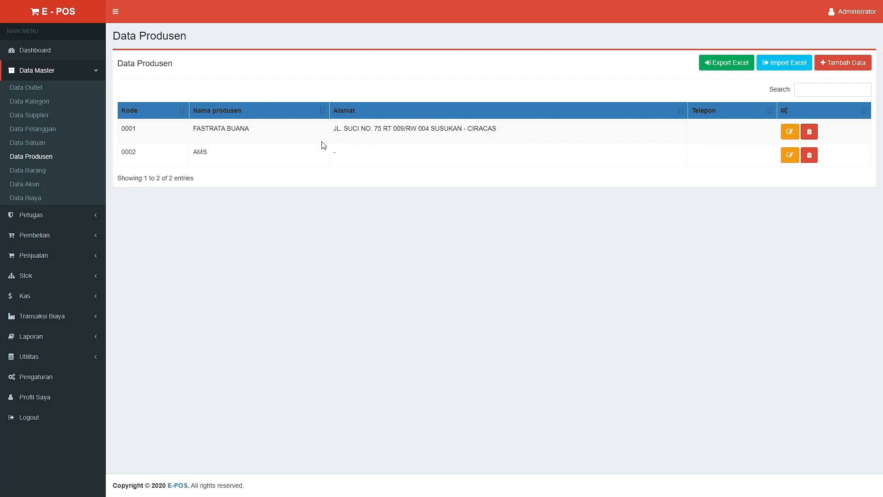
Open Data Barang listing LCD VIVO Y91, ETAMOX TAB, TERIGU SEGITIGA and YUSIMOX TAB
{"action": "left_click", "coordinate": [42, 172]}
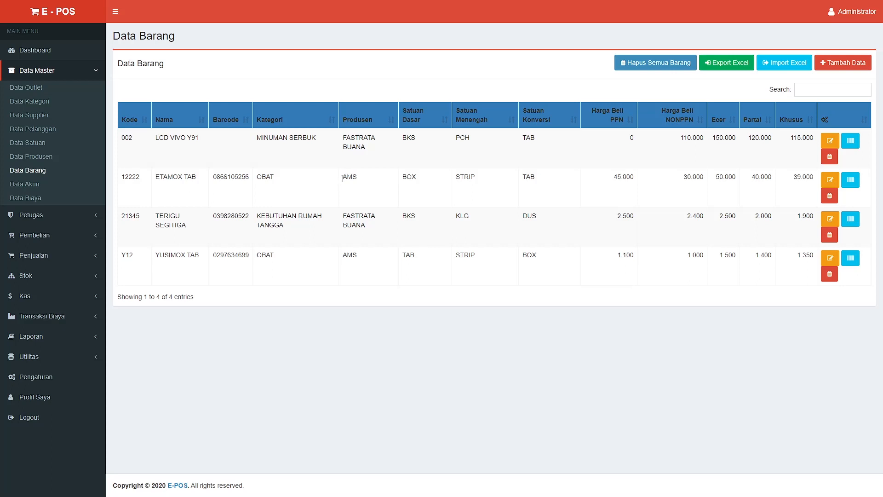
{"action": "left_click_drag", "start_coordinate": [346, 176], "coordinate": [416, 179]}
{"action": "left_click_drag", "start_coordinate": [456, 177], "coordinate": [476, 178]}
{"action": "left_click_drag", "start_coordinate": [526, 175], "coordinate": [535, 177]}
{"action": "left_click", "coordinate": [529, 178]}
{"action": "left_click", "coordinate": [824, 179]}
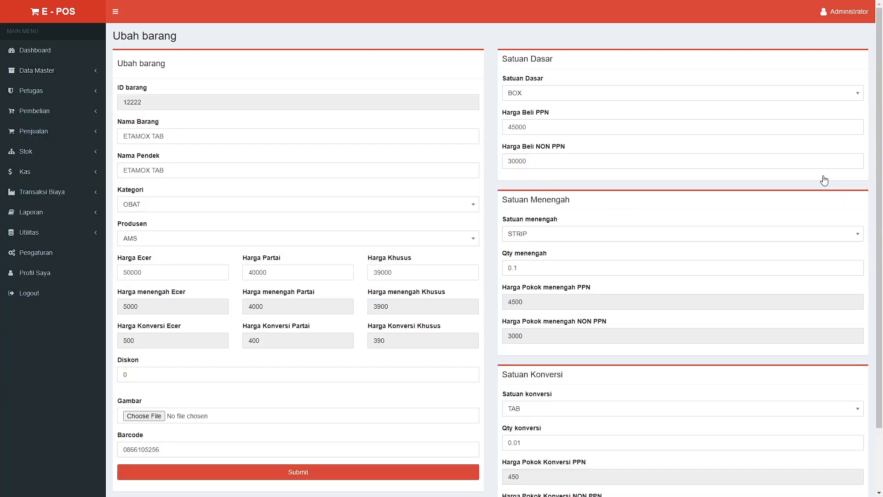
{"action": "scroll", "coordinate": [415, 280], "scroll_direction": "down", "scroll_amount": 2}
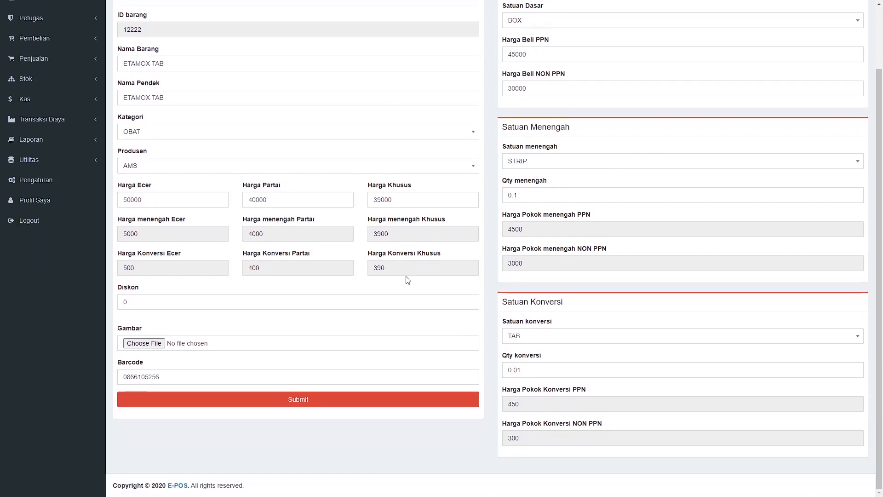
{"action": "scroll", "coordinate": [403, 275], "scroll_direction": "up", "scroll_amount": 2}
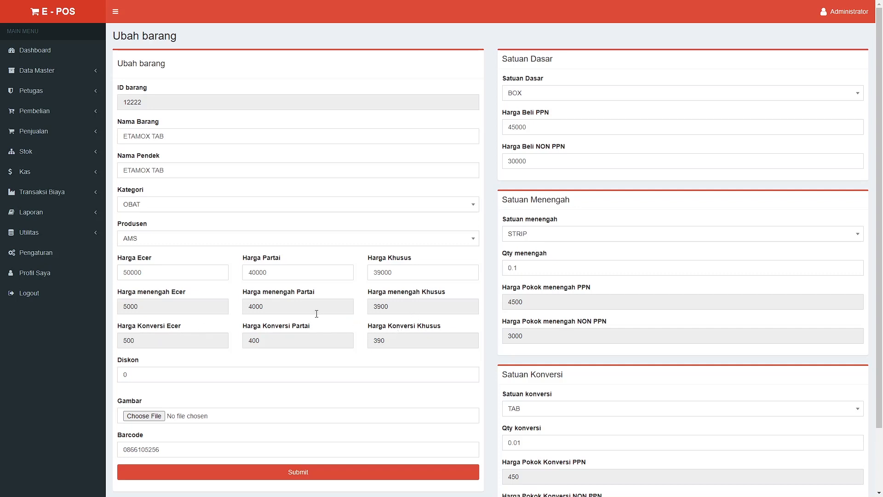
{"action": "left_click", "coordinate": [157, 374]}
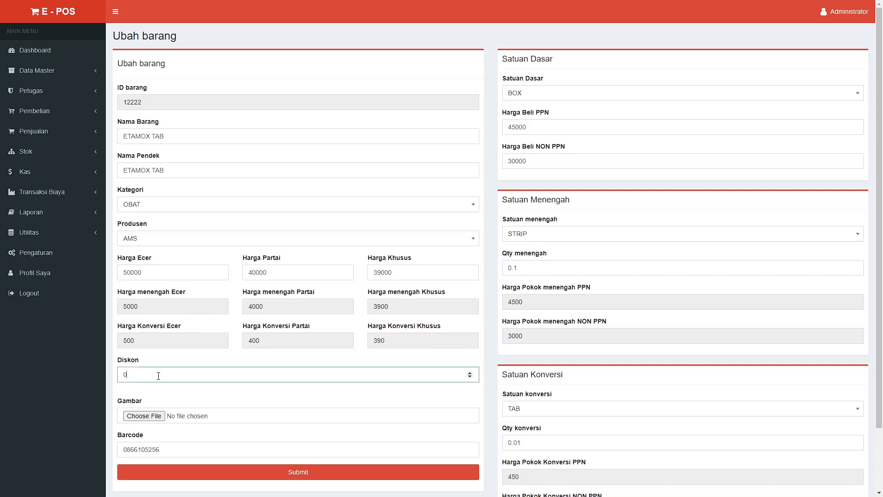
{"action": "left_click", "coordinate": [181, 403]}
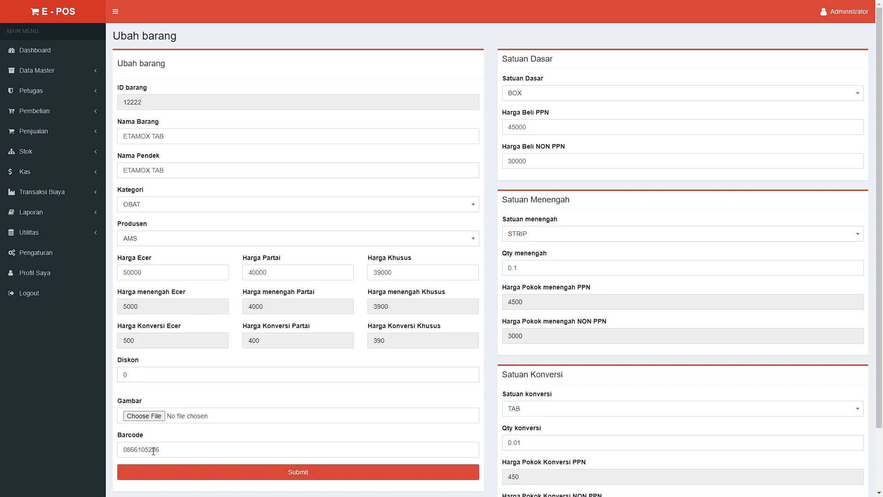
Keep STRIP as ETAMOX TAB's middle unit and review the price fields
{"action": "left_click", "coordinate": [552, 240]}
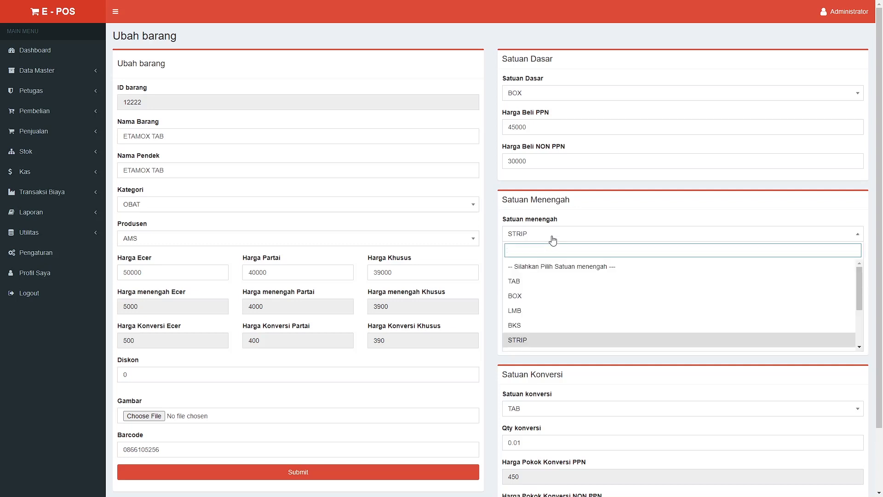
{"action": "left_click", "coordinate": [552, 239]}
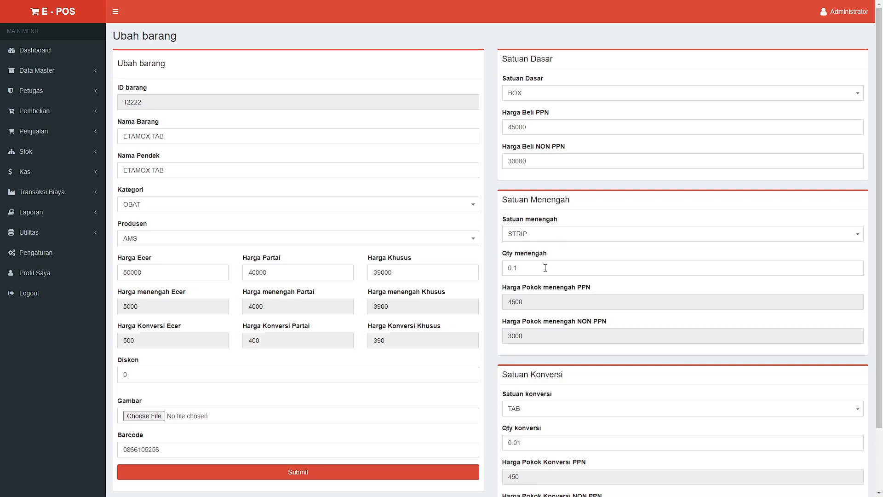
{"action": "scroll", "coordinate": [547, 283], "scroll_direction": "down", "scroll_amount": 3}
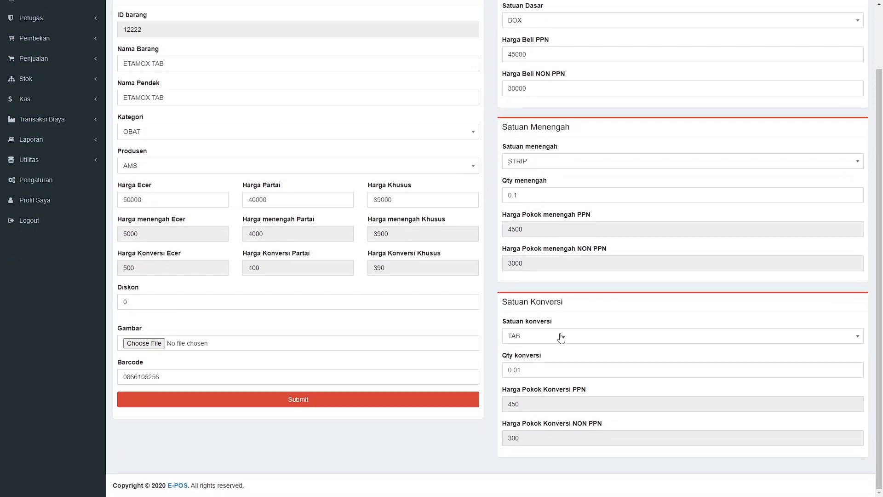
{"action": "scroll", "coordinate": [560, 339], "scroll_direction": "up", "scroll_amount": 3}
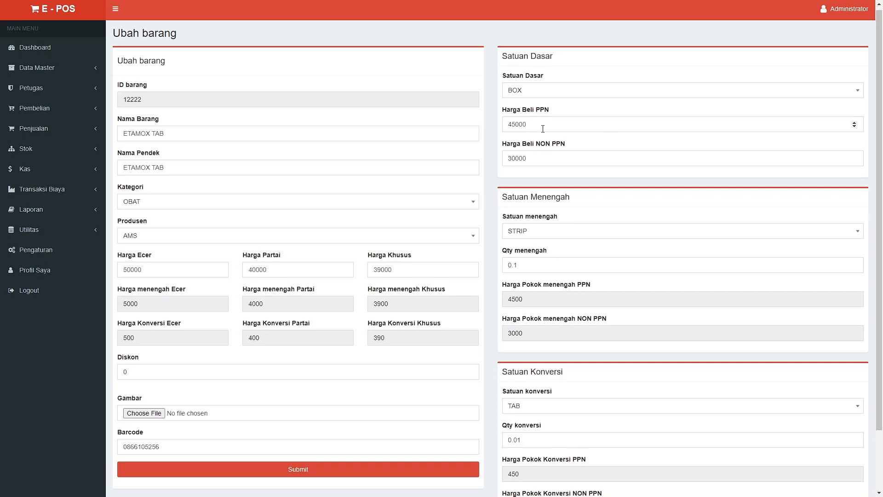
{"action": "scroll", "coordinate": [540, 129], "scroll_direction": "down", "scroll_amount": 3}
{"action": "scroll", "coordinate": [542, 129], "scroll_direction": "up", "scroll_amount": 3}
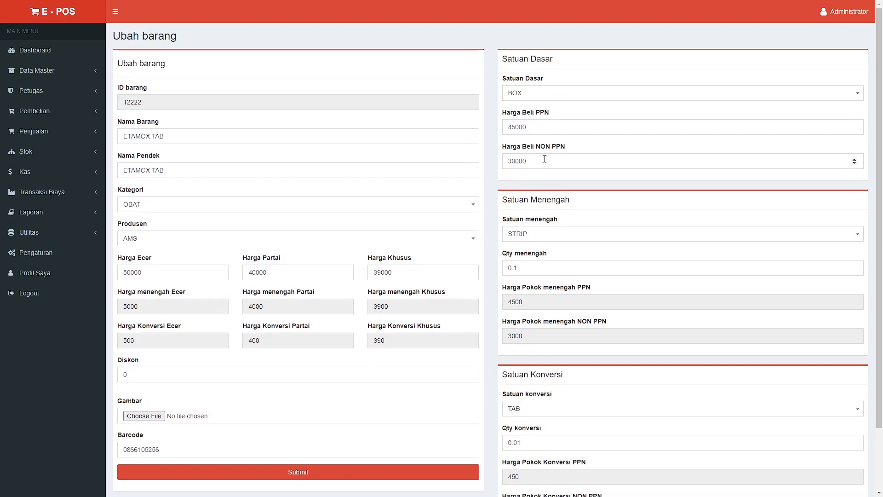
{"action": "scroll", "coordinate": [552, 170], "scroll_direction": "down", "scroll_amount": 3}
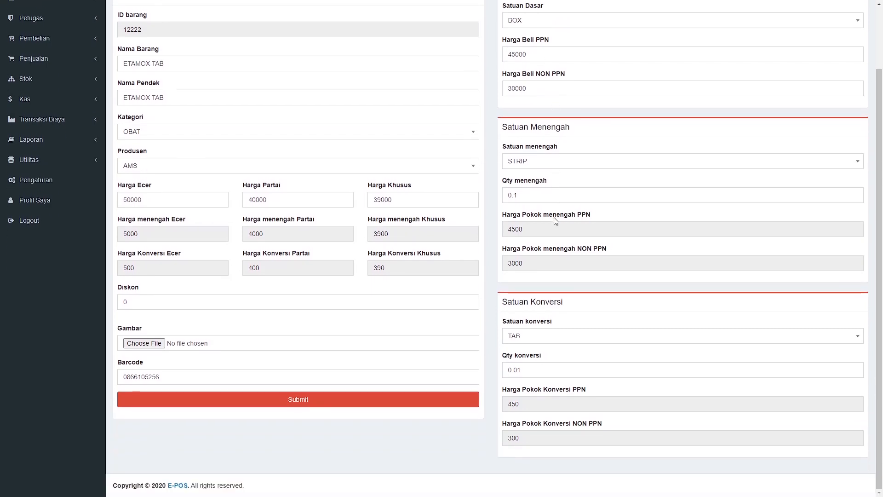
{"action": "scroll", "coordinate": [577, 319], "scroll_direction": "up", "scroll_amount": 3}
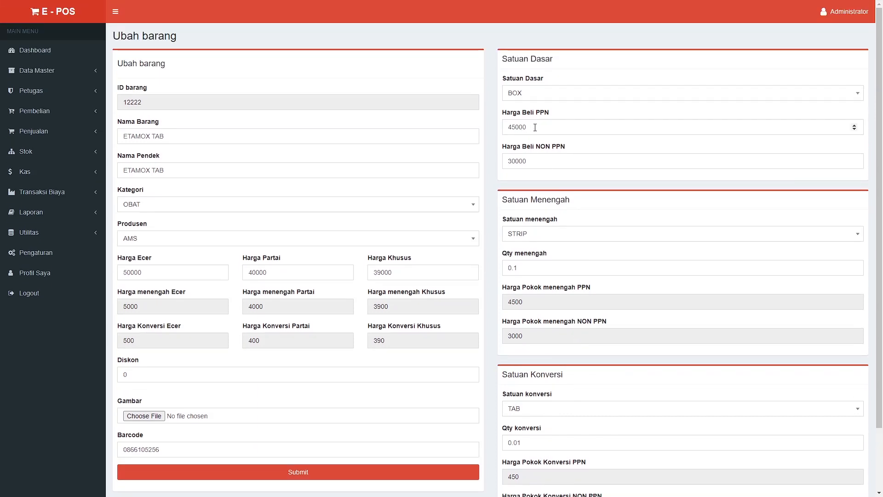
Replace the 45000 Harga Beli PPN with 35000, making STRIP cost 3500
{"action": "left_click_drag", "start_coordinate": [535, 128], "coordinate": [503, 126]}
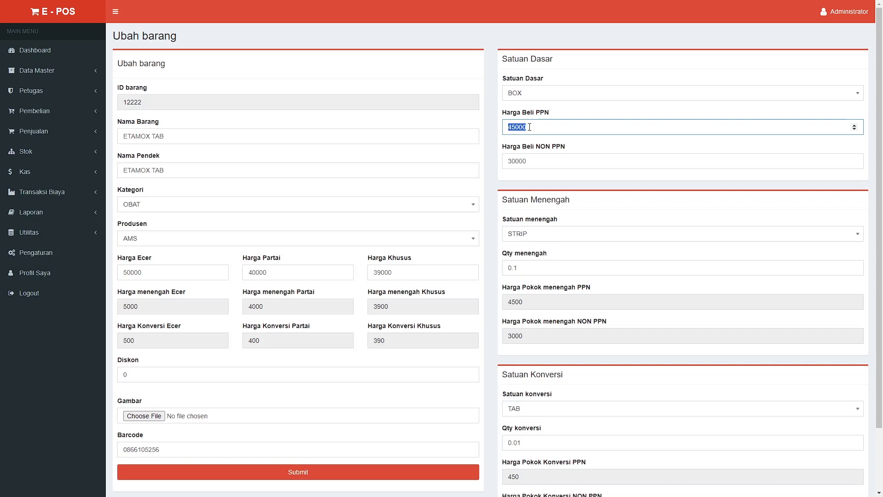
{"action": "left_click_drag", "start_coordinate": [537, 302], "coordinate": [510, 300]}
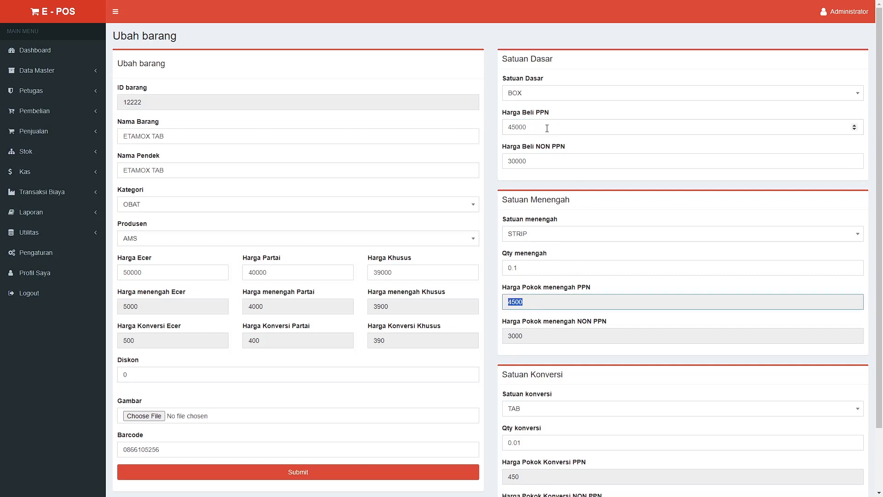
{"action": "left_click_drag", "start_coordinate": [547, 129], "coordinate": [496, 123]}
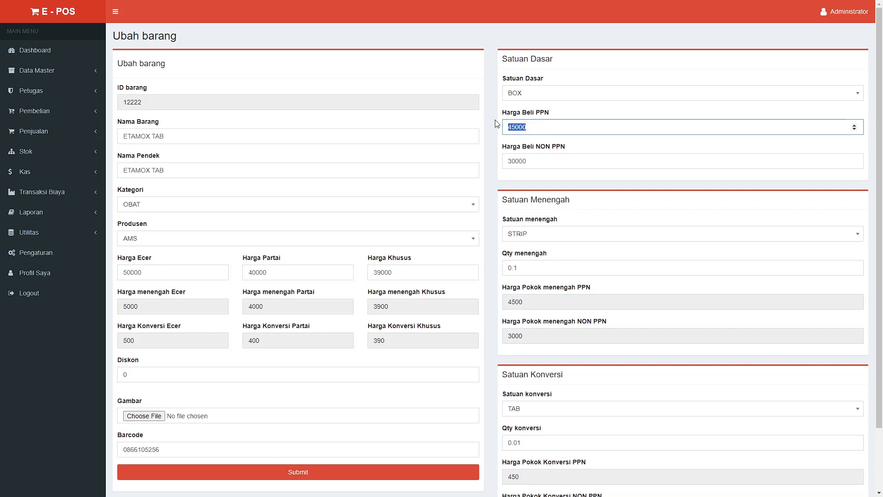
{"action": "type", "text": "350"}
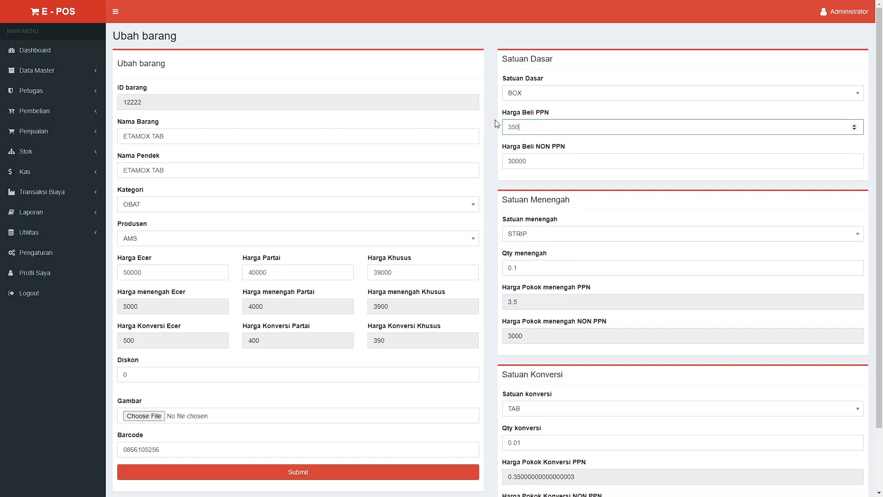
{"action": "type", "text": "00"}
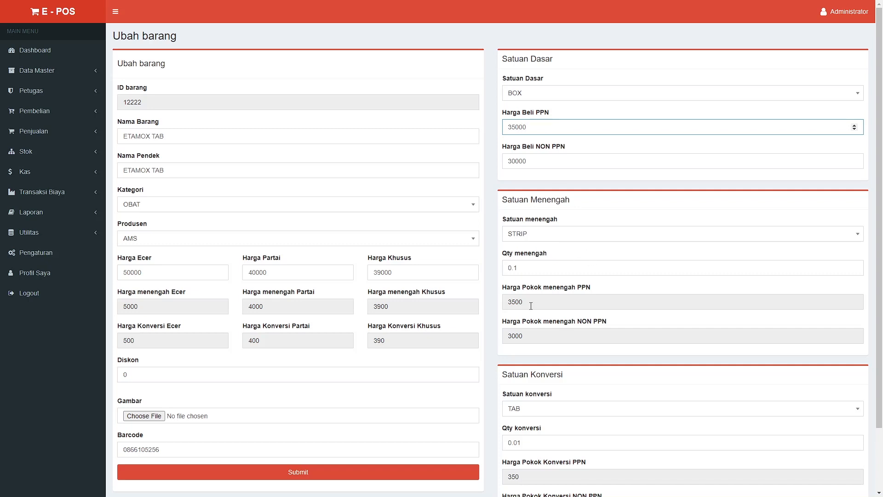
{"action": "scroll", "coordinate": [531, 306], "scroll_direction": "down", "scroll_amount": 3}
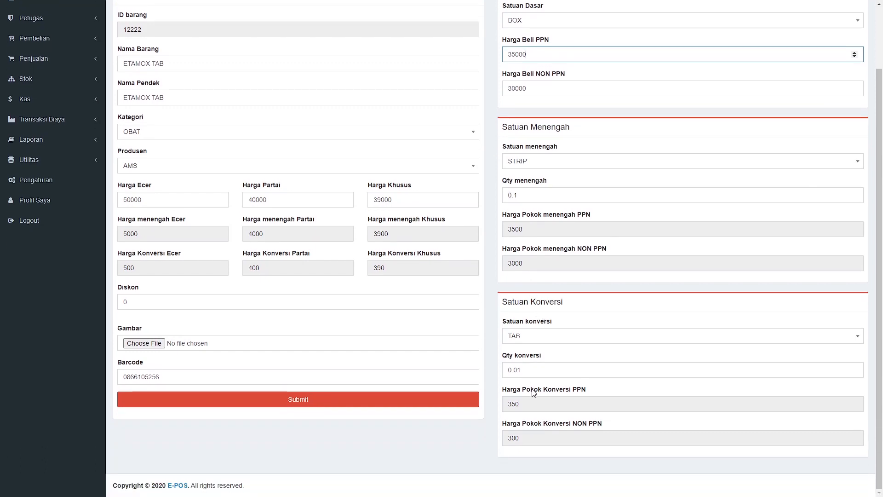
{"action": "scroll", "coordinate": [534, 392], "scroll_direction": "up", "scroll_amount": 3}
{"action": "scroll", "coordinate": [534, 392], "scroll_direction": "down", "scroll_amount": 3}
{"action": "scroll", "coordinate": [600, 281], "scroll_direction": "up", "scroll_amount": 3}
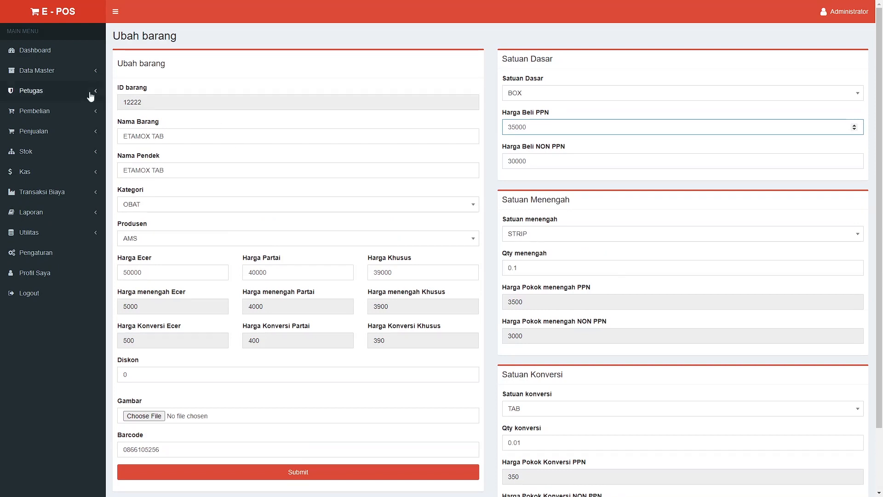
Under Data Master, view Data Akun, then show the Data Biaya list with LISTRIK and BONUS
{"action": "left_click", "coordinate": [100, 75]}
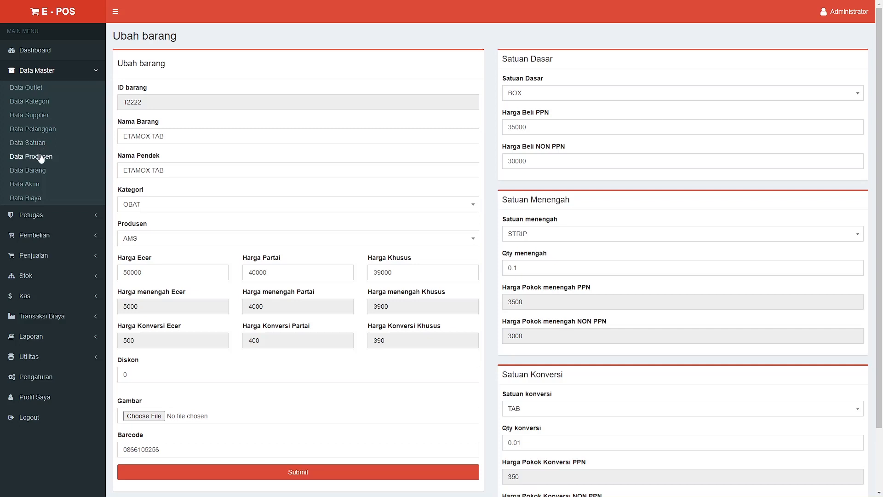
{"action": "left_click", "coordinate": [40, 185]}
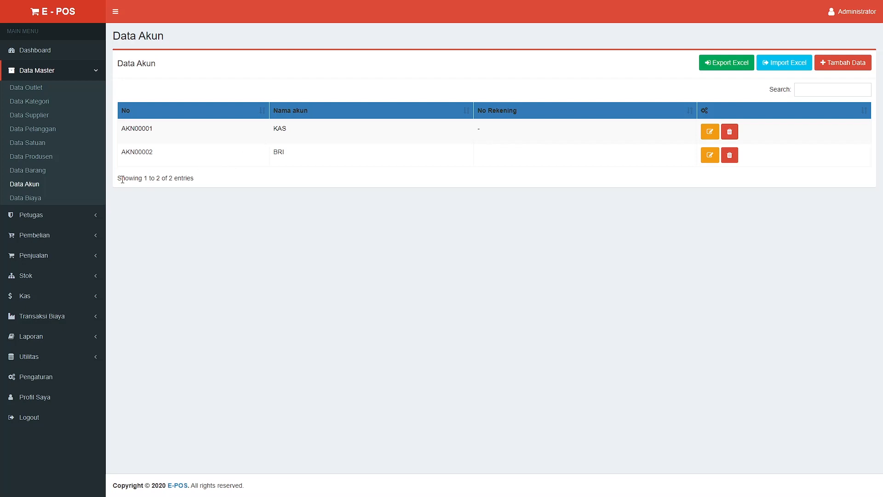
{"action": "left_click", "coordinate": [47, 202]}
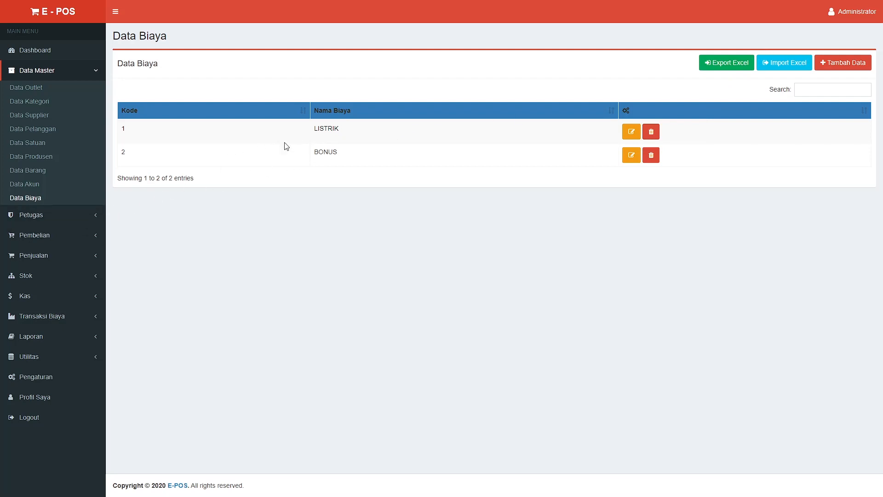
Browse the Data Petugas staff list and the Akses Menu Petugas role list
{"action": "left_click", "coordinate": [93, 217]}
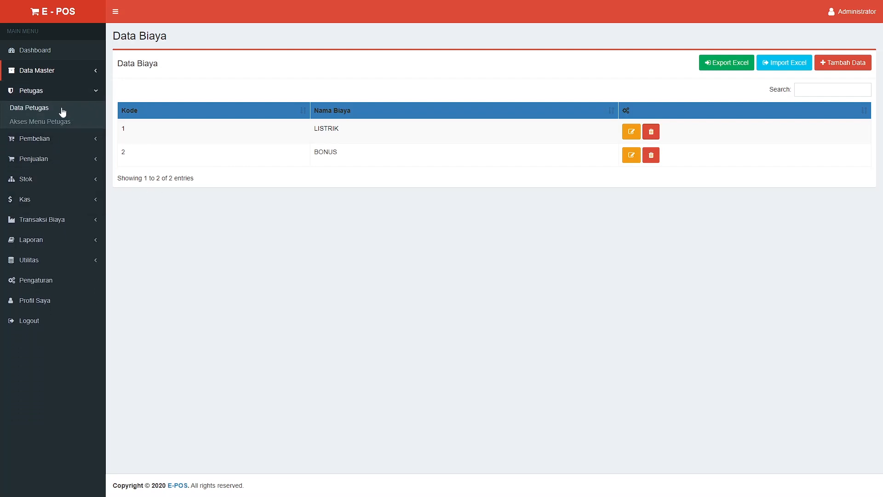
{"action": "left_click", "coordinate": [49, 112]}
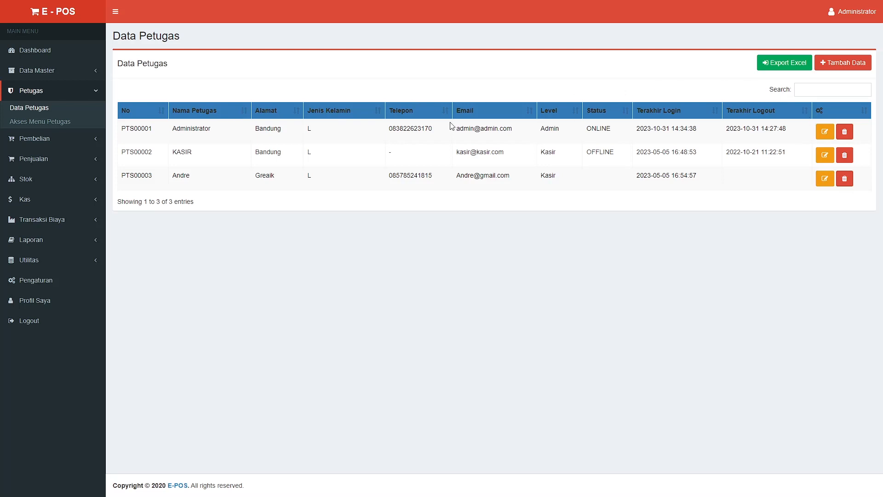
{"action": "left_click", "coordinate": [57, 121]}
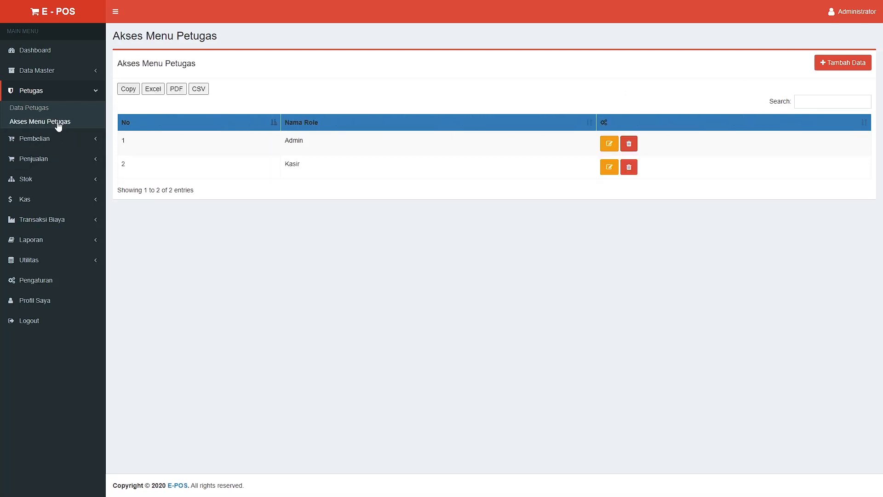
Review the Kasir role's menu access: Dashboard, Data Pelanggan and Penjualan
{"action": "left_click", "coordinate": [609, 167]}
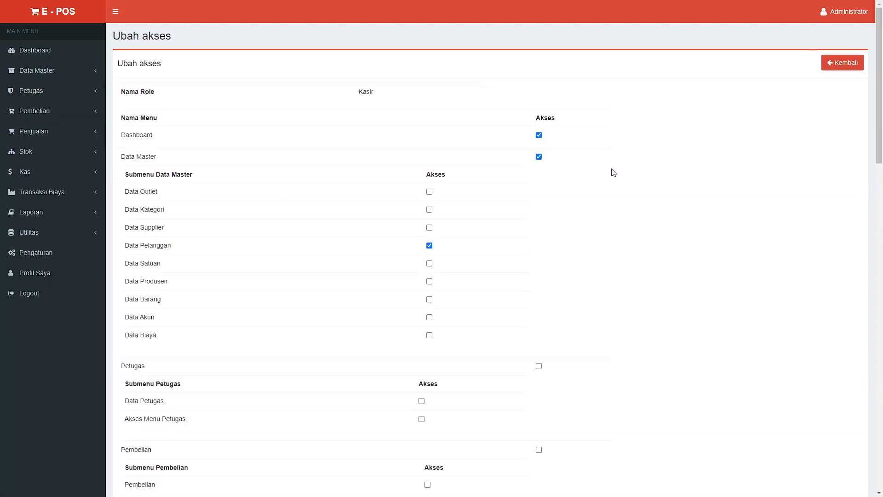
{"action": "scroll", "coordinate": [524, 165], "scroll_direction": "down", "scroll_amount": 2}
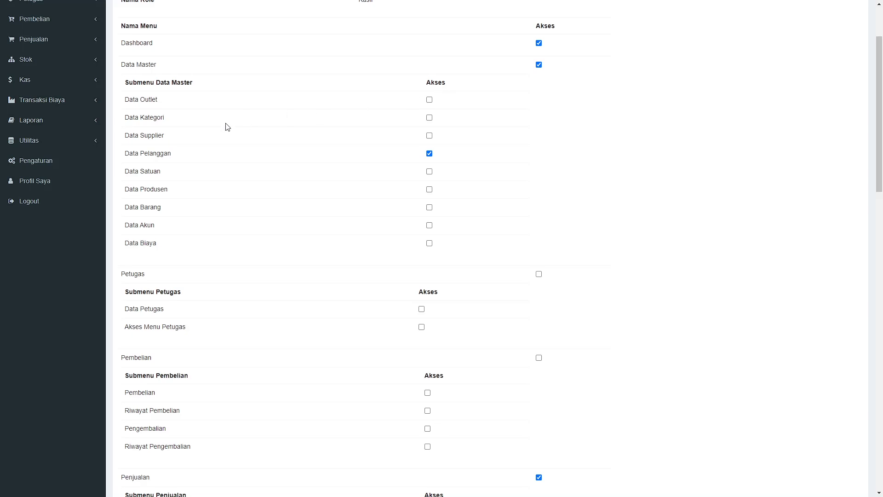
{"action": "scroll", "coordinate": [293, 109], "scroll_direction": "down", "scroll_amount": 15}
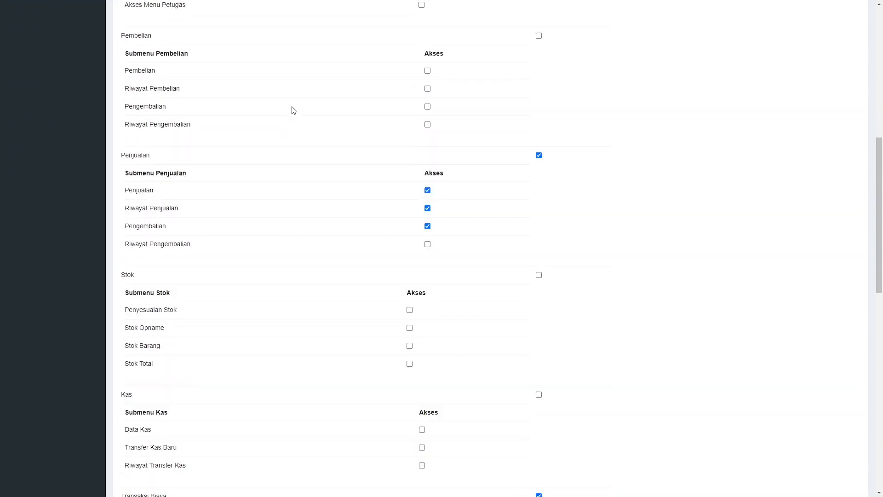
{"action": "scroll", "coordinate": [293, 110], "scroll_direction": "down", "scroll_amount": 5}
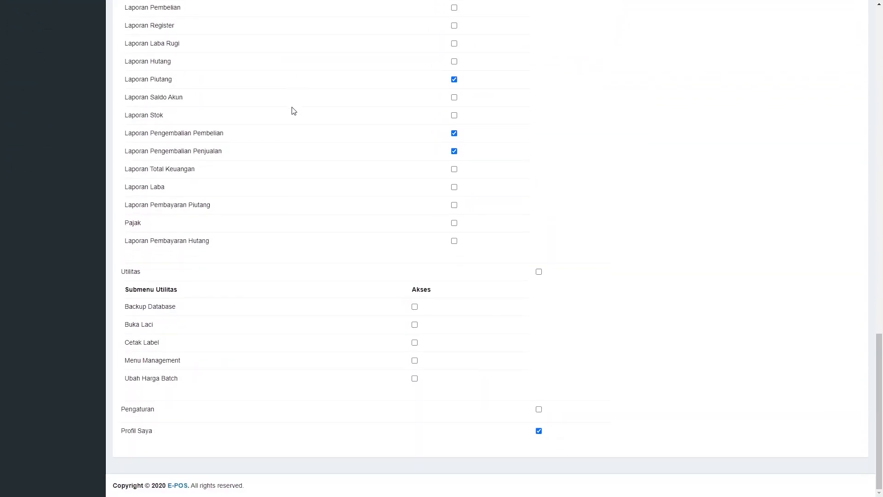
{"action": "scroll", "coordinate": [292, 110], "scroll_direction": "up", "scroll_amount": 20}
{"action": "scroll", "coordinate": [293, 110], "scroll_direction": "up", "scroll_amount": 3}
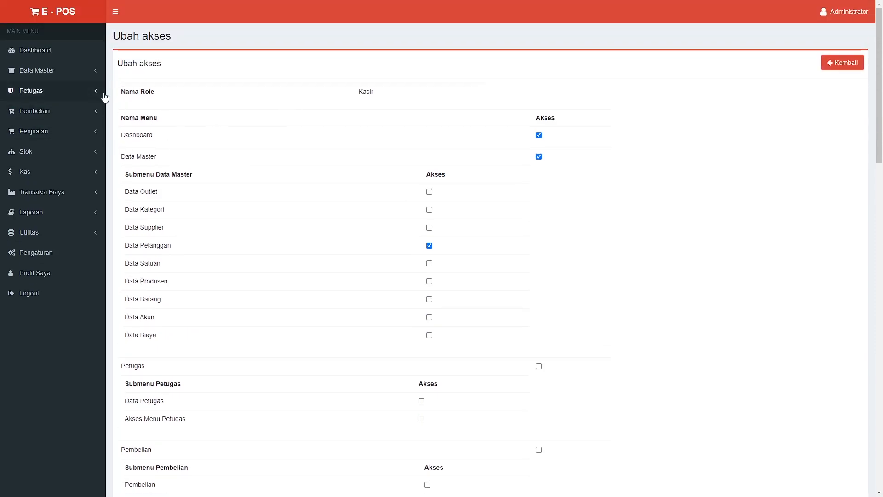
{"action": "left_click", "coordinate": [97, 112]}
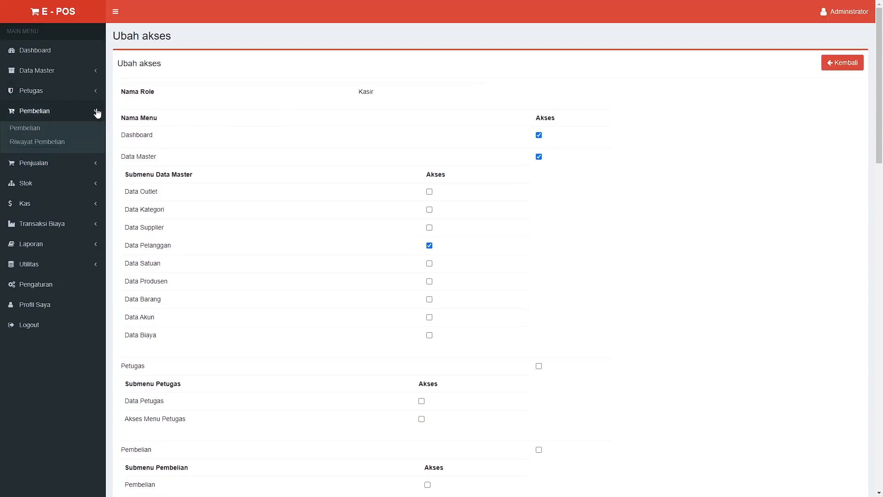
Start a new purchase from supplier BANCEUY TUNGGAL JAYA and load YUSIMOX TAB into the item fields
{"action": "left_click", "coordinate": [31, 130]}
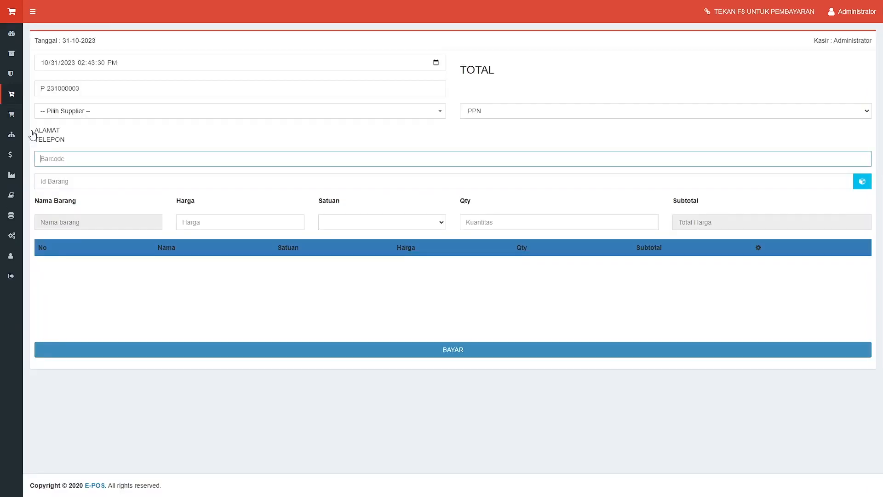
{"action": "left_click", "coordinate": [64, 116]}
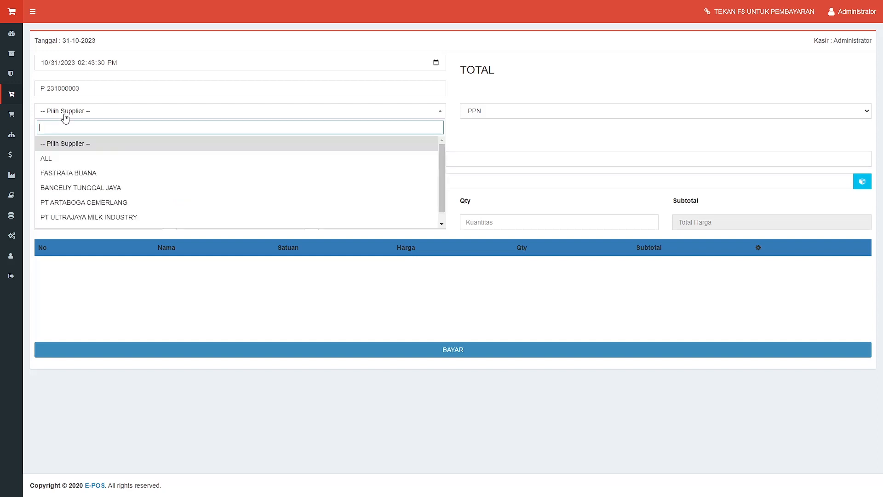
{"action": "left_click", "coordinate": [80, 188]}
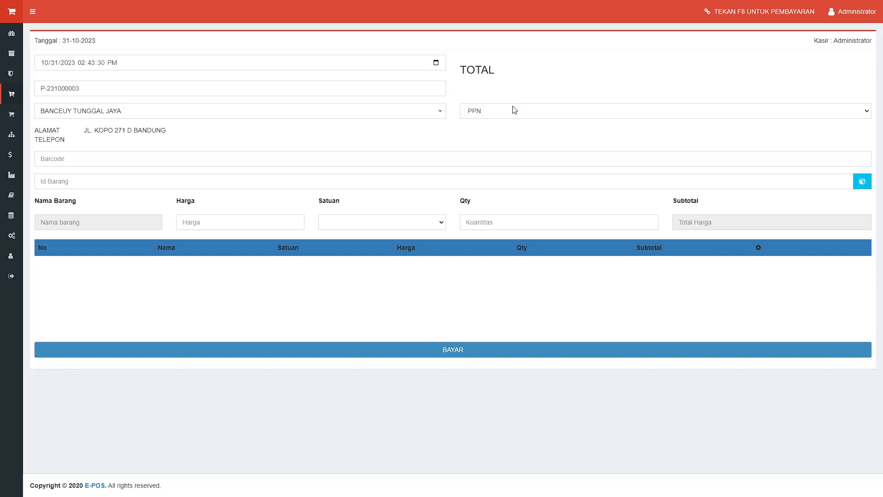
{"action": "left_click", "coordinate": [862, 182]}
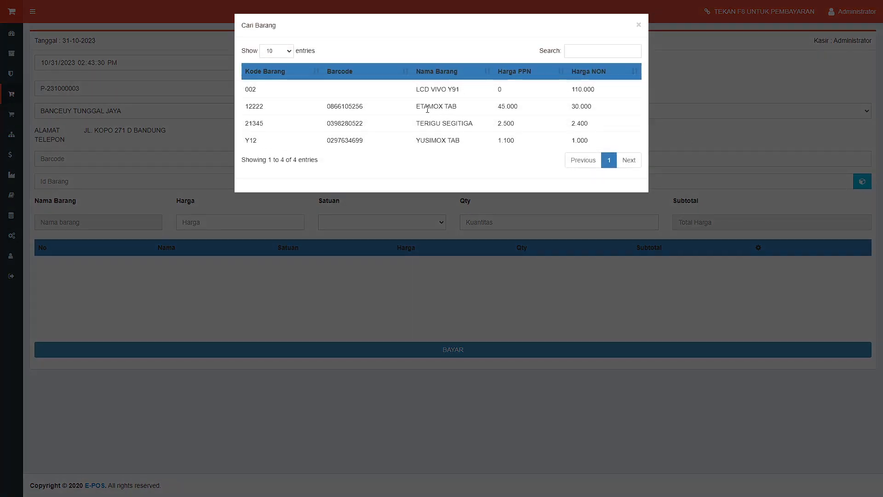
{"action": "left_click", "coordinate": [443, 141]}
{"action": "double_click", "coordinate": [379, 137]}
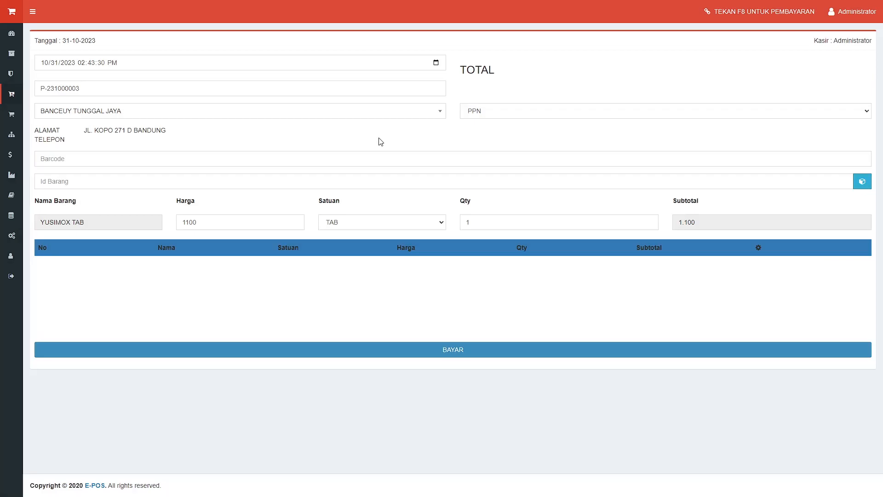
Add 5 YUSIMOX TAB in unit BOX, totalling Rp. 550.000, and proceed to payment
{"action": "left_click", "coordinate": [493, 226]}
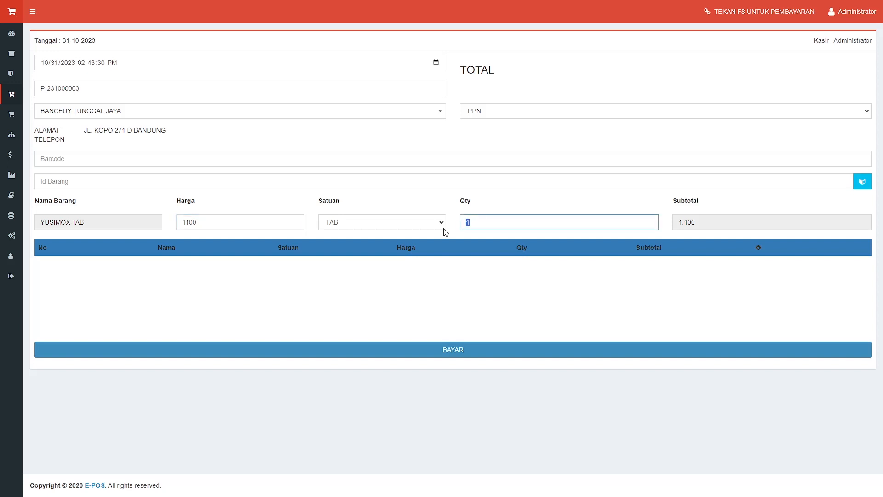
{"action": "type", "text": "5"}
{"action": "left_click", "coordinate": [500, 241]}
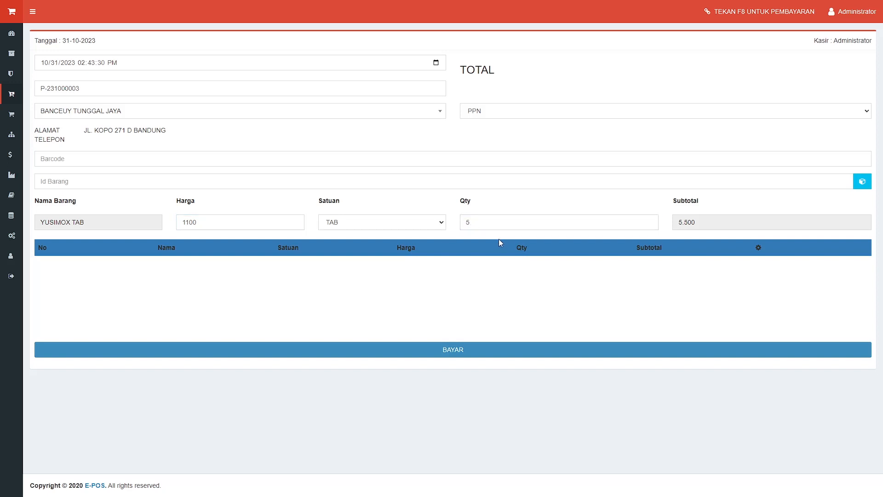
{"action": "left_click", "coordinate": [481, 220]}
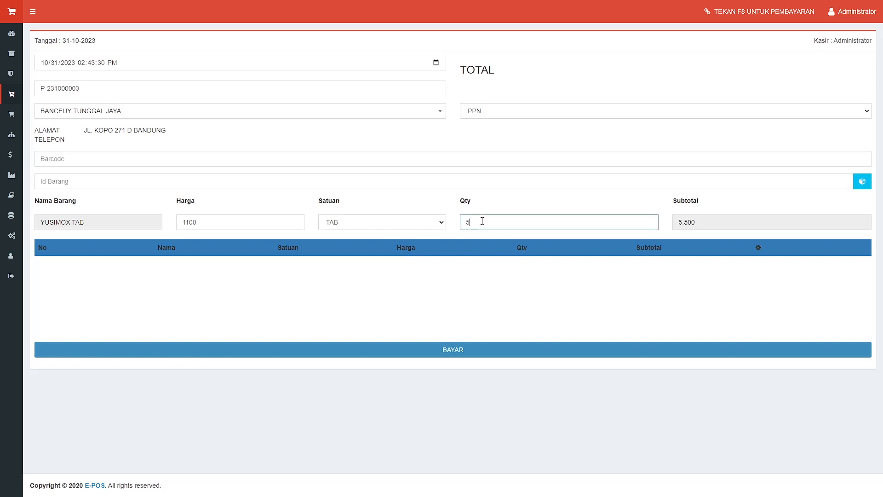
{"action": "key", "text": "Return"}
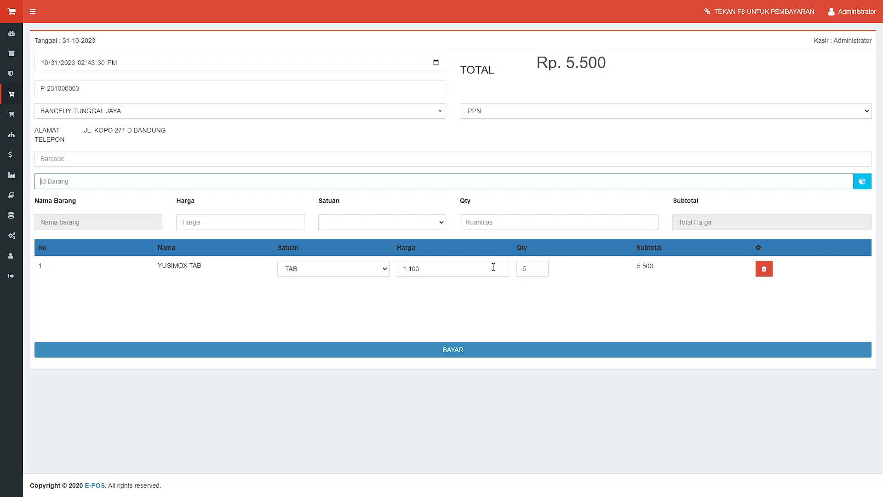
{"action": "left_click", "coordinate": [385, 272]}
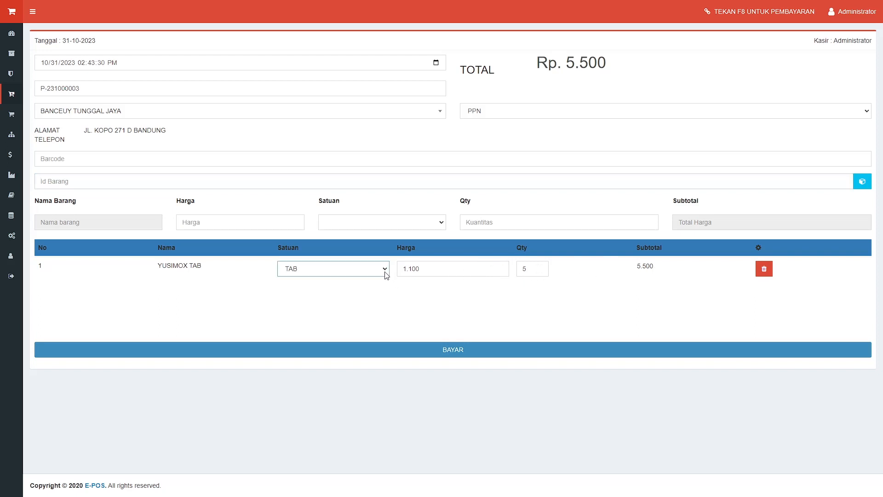
{"action": "left_click", "coordinate": [355, 298]}
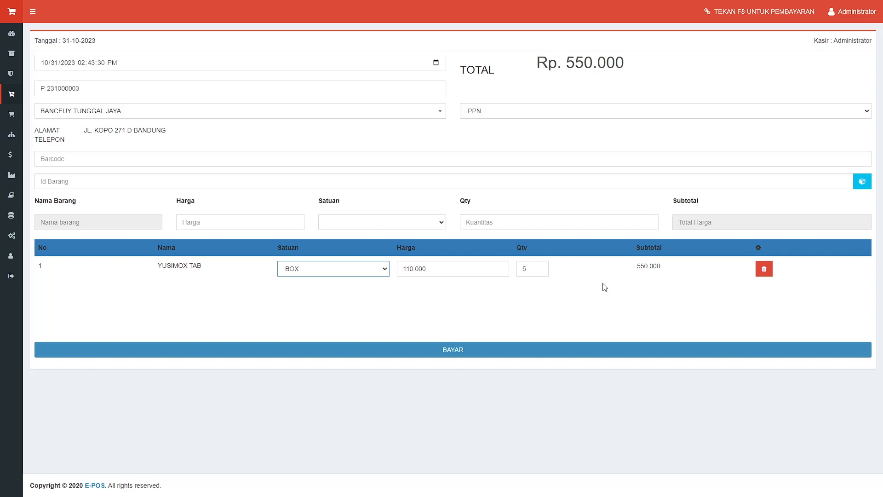
{"action": "left_click", "coordinate": [555, 349]}
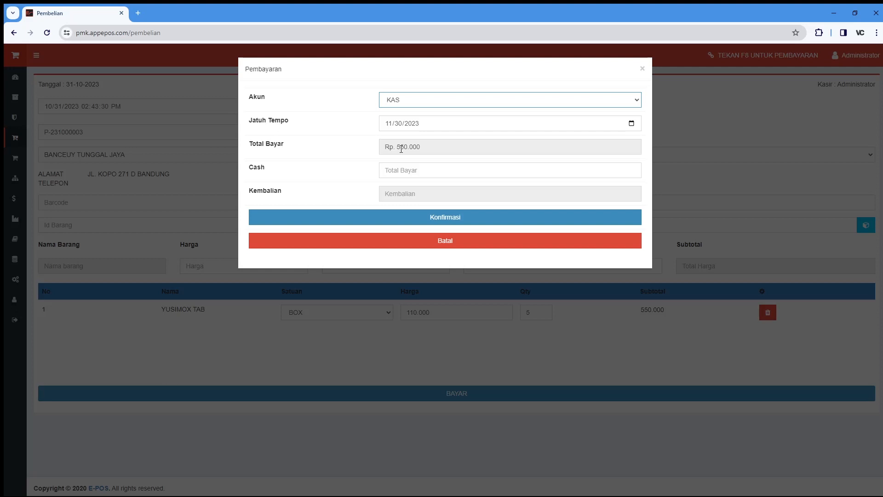
Pay 600.000 cash with 50.000 change and confirm, producing invoice P-231000003
{"action": "left_click", "coordinate": [416, 169]}
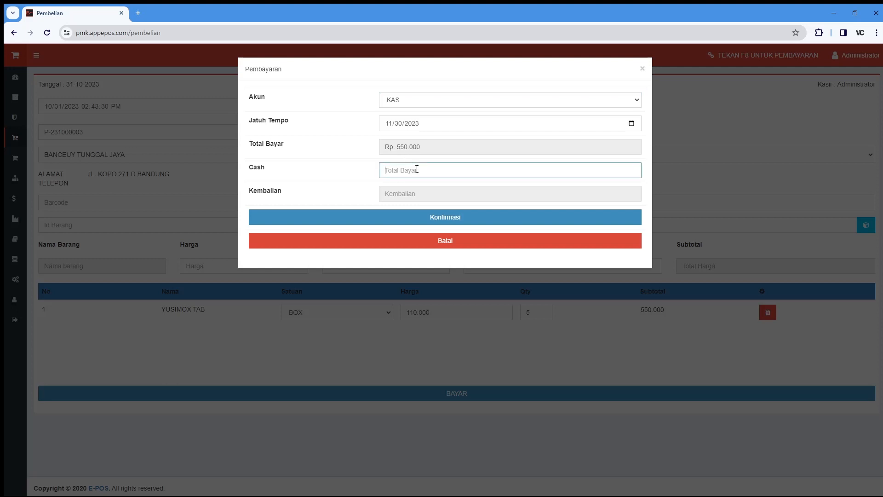
{"action": "type", "text": "600.000"}
{"action": "left_click_drag", "start_coordinate": [396, 196], "coordinate": [423, 193]}
{"action": "left_click", "coordinate": [424, 193]}
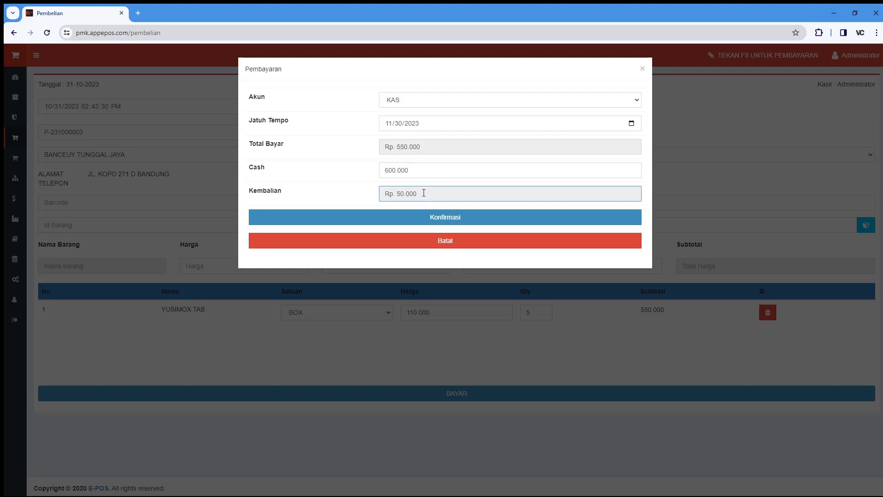
{"action": "left_click", "coordinate": [449, 223]}
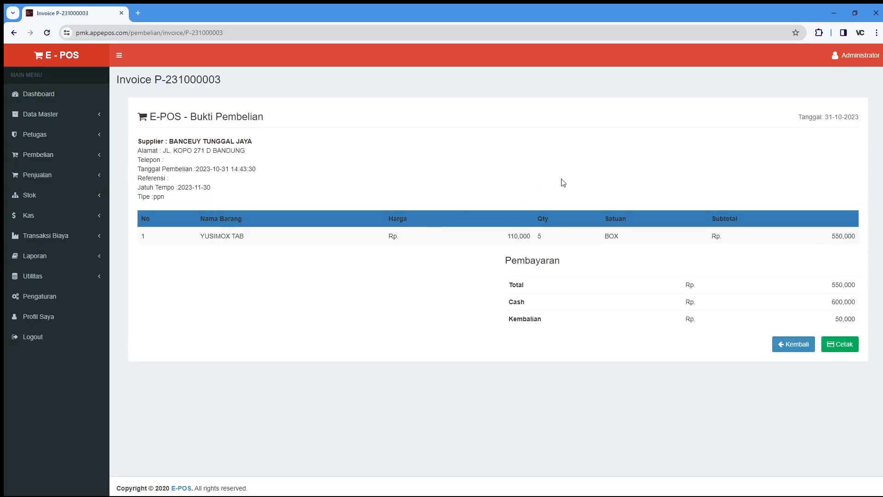
Switch the browser to full screen to view invoice P-231000003
{"action": "key", "text": "F11"}
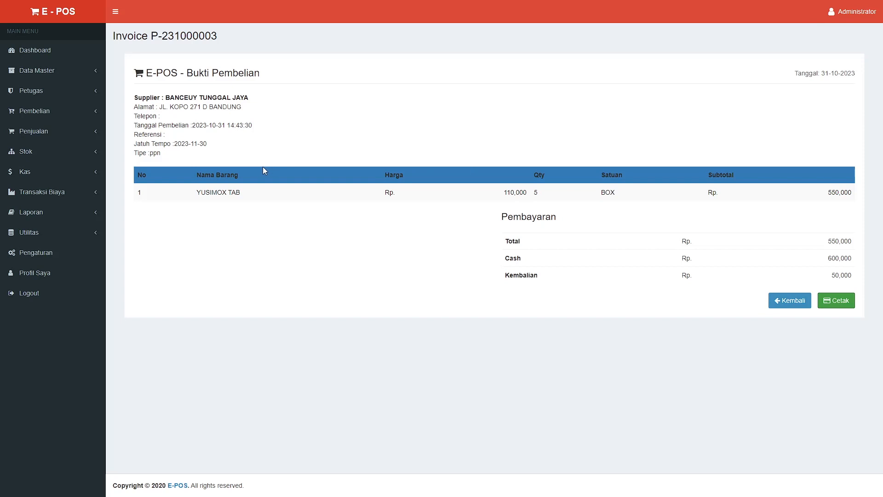
In Riwayat Pembelian, view the invoice for P-231000003 and return to the history list
{"action": "left_click", "coordinate": [97, 113]}
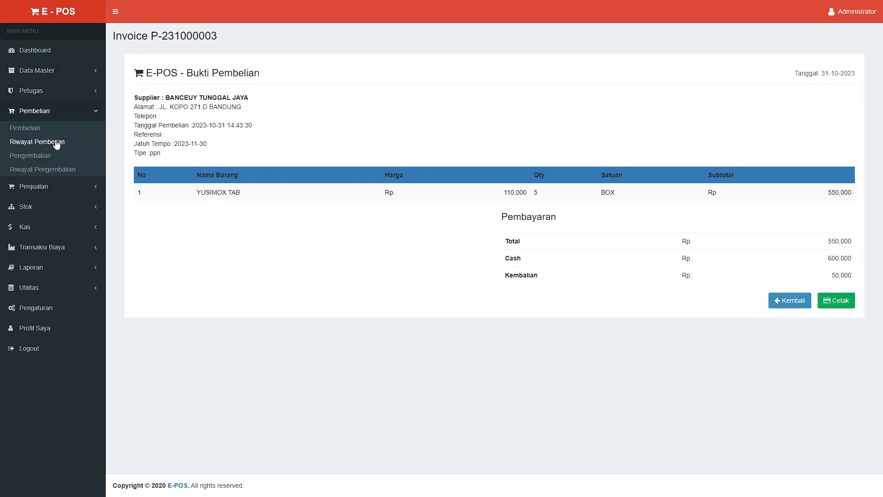
{"action": "left_click", "coordinate": [56, 142]}
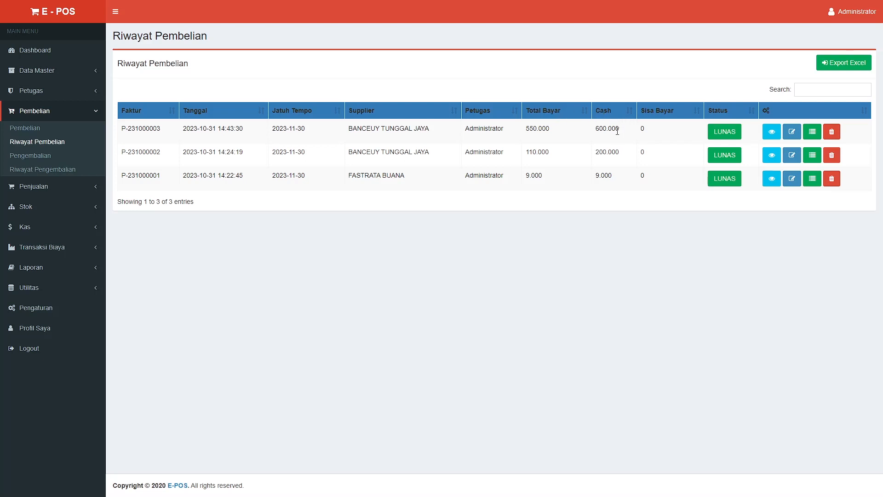
{"action": "left_click", "coordinate": [770, 133]}
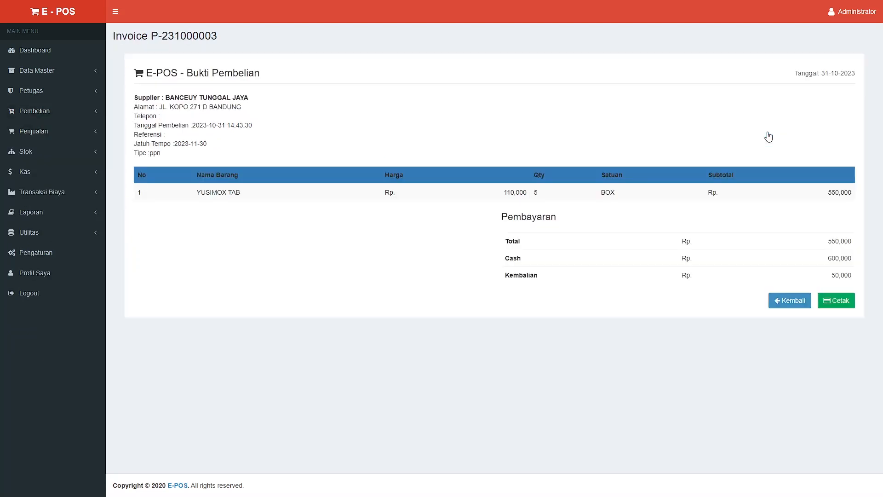
{"action": "left_click", "coordinate": [801, 301]}
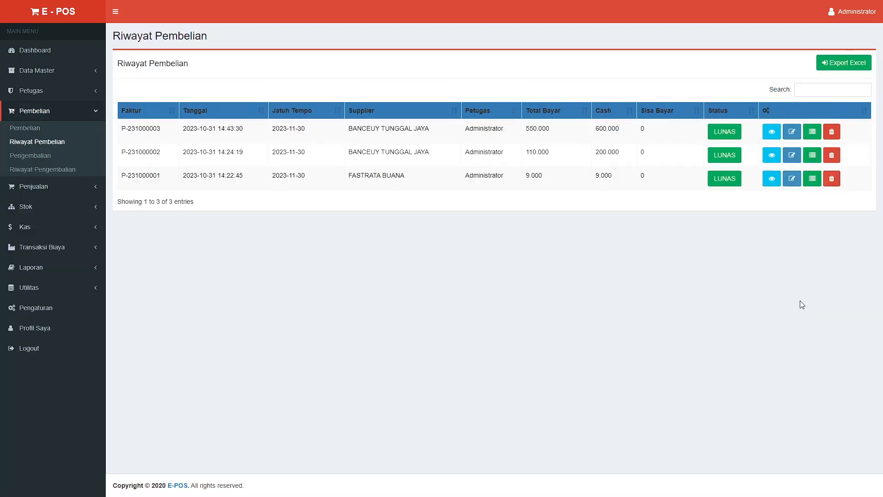
Open P-231000003 for editing, then show its payment records: one KAS payment of Rp. 600,000
{"action": "left_click", "coordinate": [791, 131]}
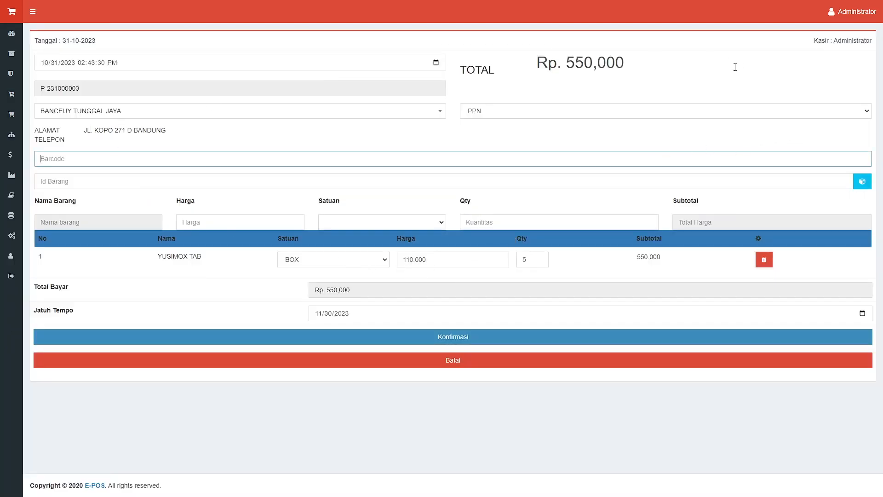
{"action": "mouse_move", "coordinate": [15, 86]}
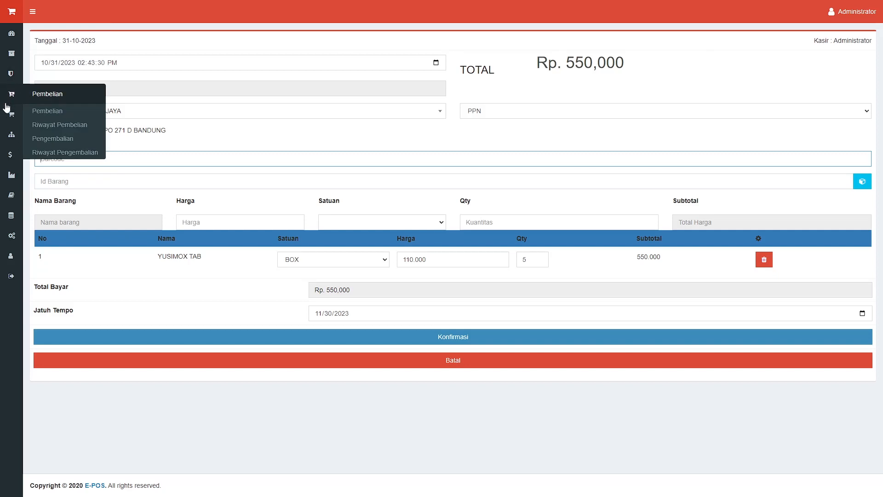
{"action": "left_click", "coordinate": [50, 125]}
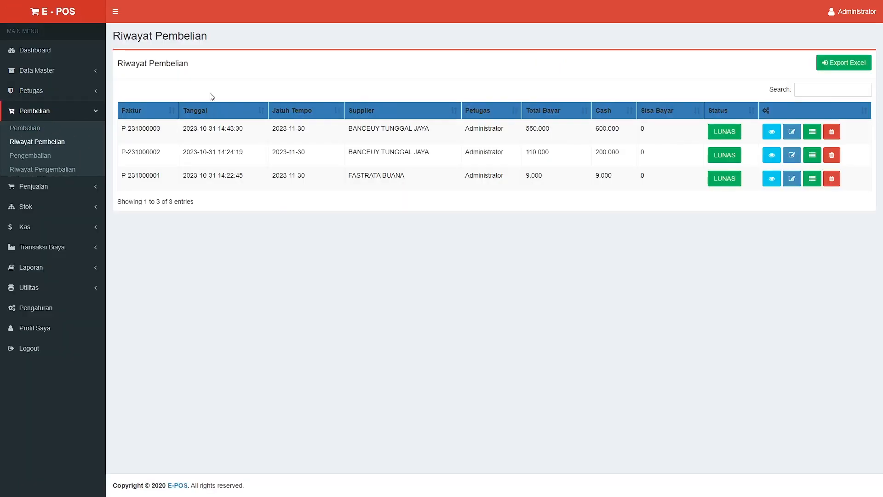
{"action": "left_click", "coordinate": [812, 132]}
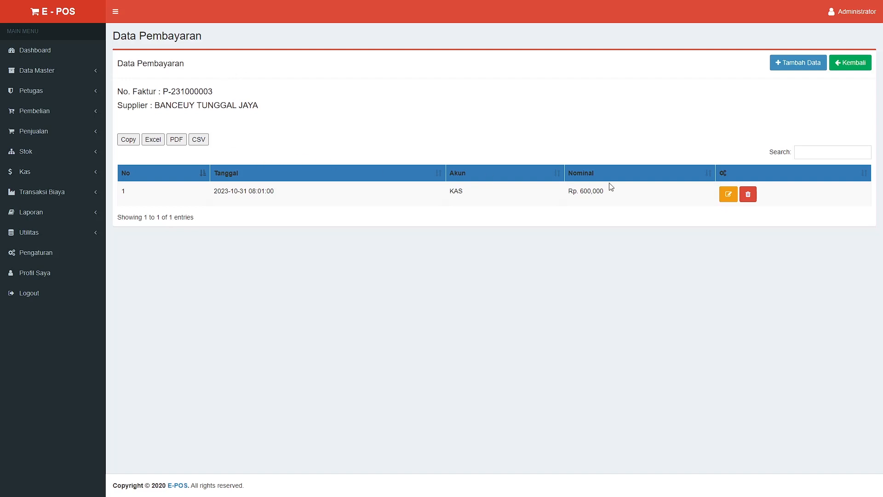
{"action": "left_click", "coordinate": [98, 115]}
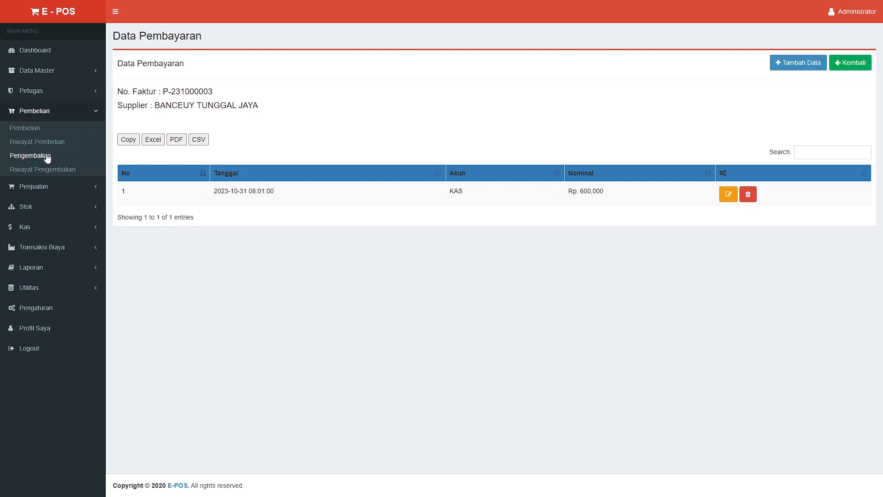
Return 1 BOX YUSIMOX TAB (110.000) from purchase P-231000002, then view the return history
{"action": "left_click", "coordinate": [47, 158]}
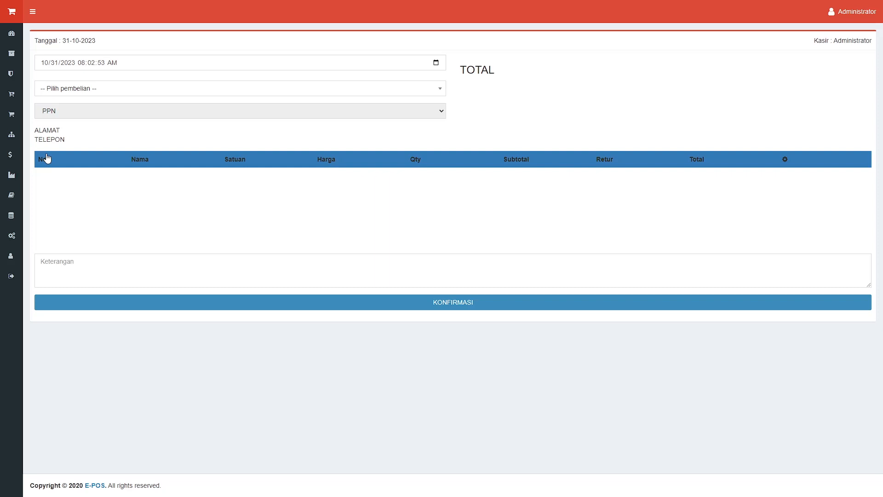
{"action": "left_click", "coordinate": [54, 88]}
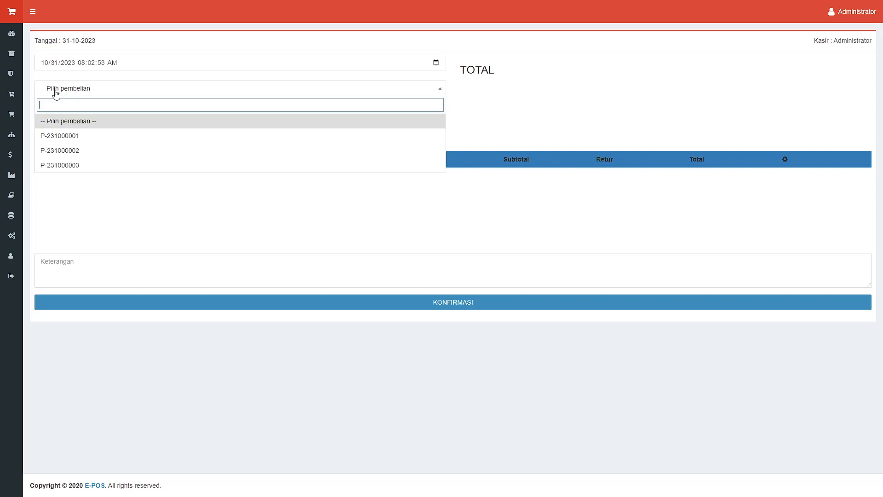
{"action": "left_click", "coordinate": [77, 138]}
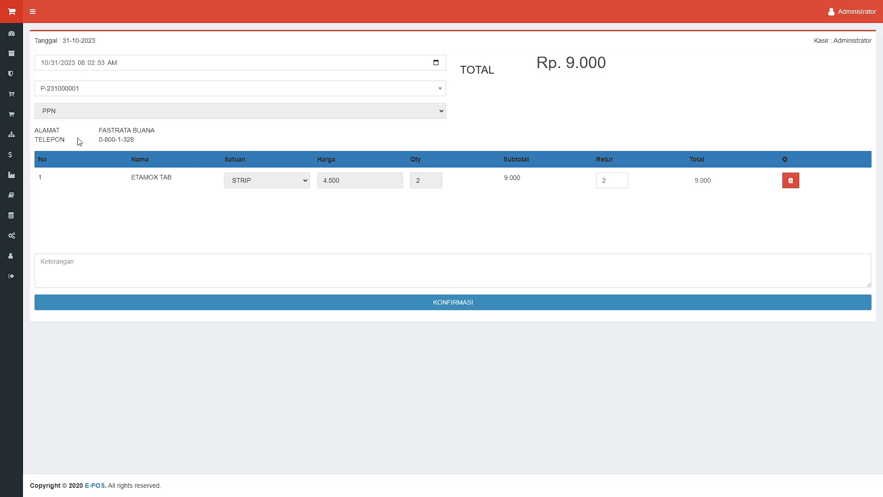
{"action": "left_click", "coordinate": [108, 96]}
{"action": "left_click", "coordinate": [109, 95]}
{"action": "left_click", "coordinate": [128, 96]}
{"action": "left_click", "coordinate": [113, 147]}
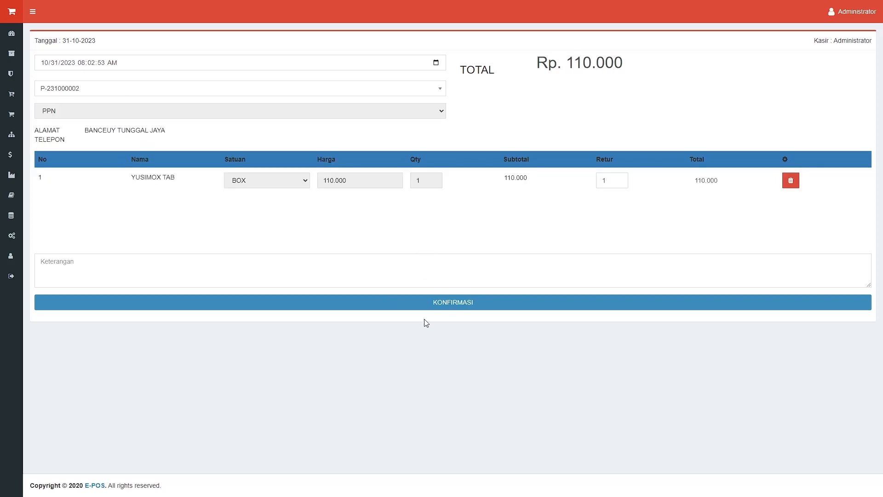
{"action": "left_click", "coordinate": [491, 302]}
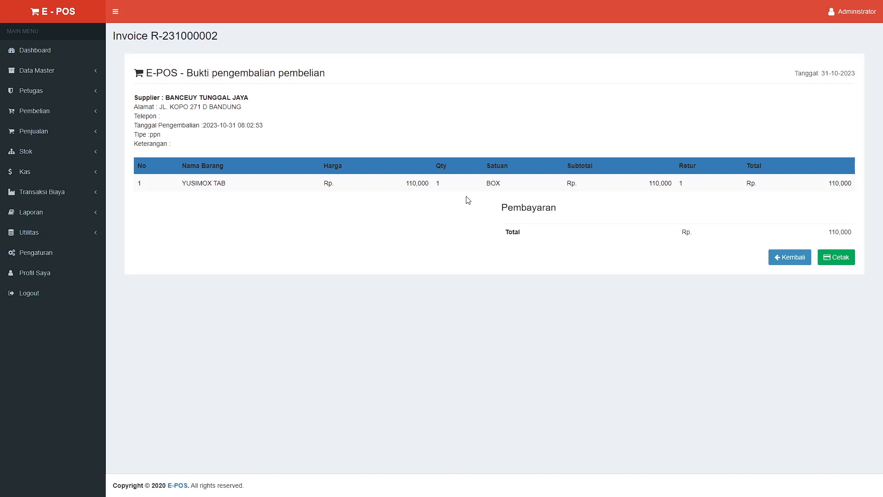
{"action": "left_click", "coordinate": [806, 258]}
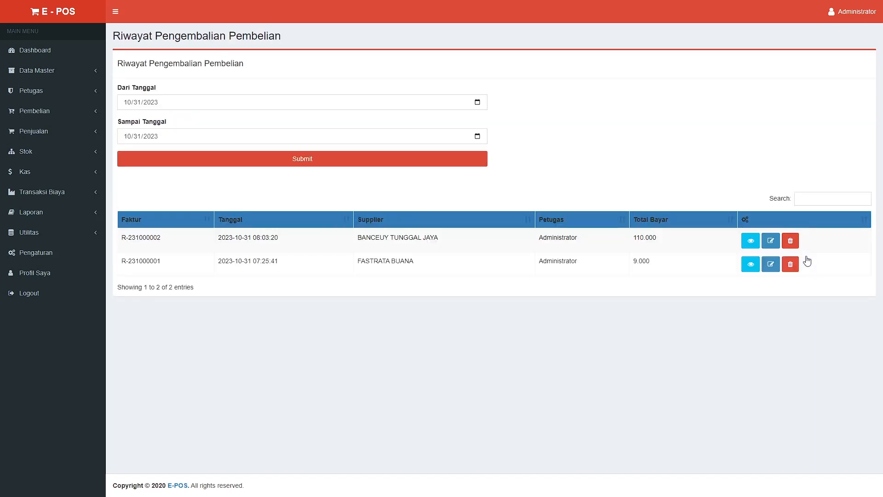
{"action": "left_click", "coordinate": [98, 111]}
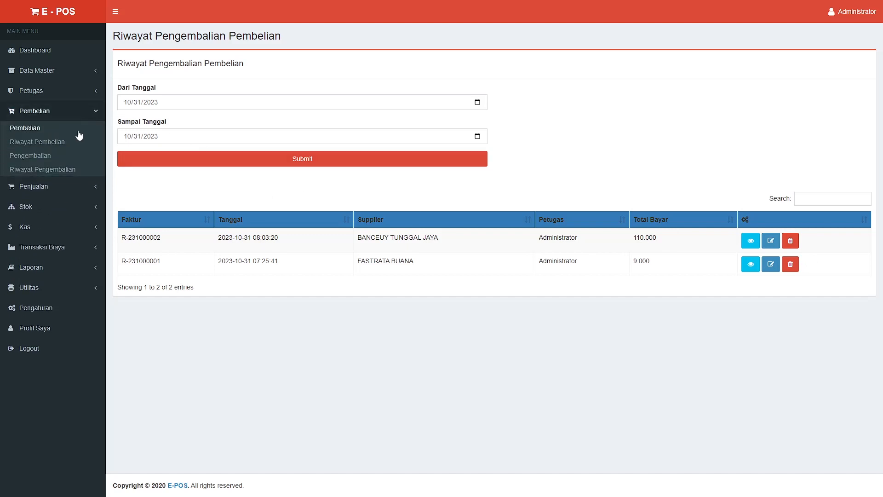
{"action": "left_click", "coordinate": [55, 170]}
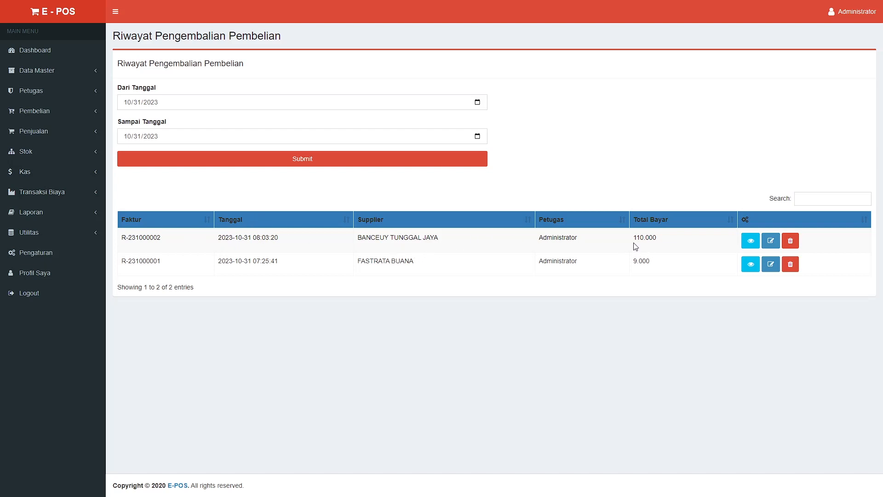
{"action": "left_click_drag", "start_coordinate": [634, 237], "coordinate": [662, 246]}
{"action": "left_click", "coordinate": [40, 133]}
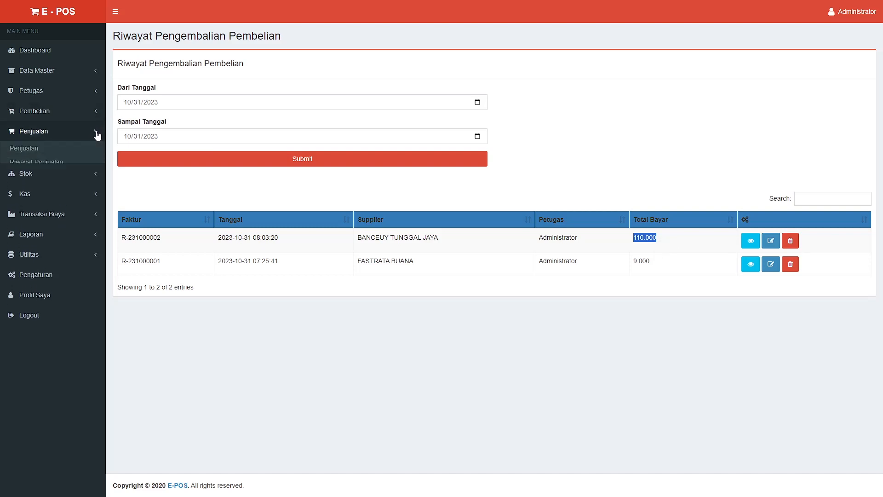
{"action": "left_click", "coordinate": [34, 149]}
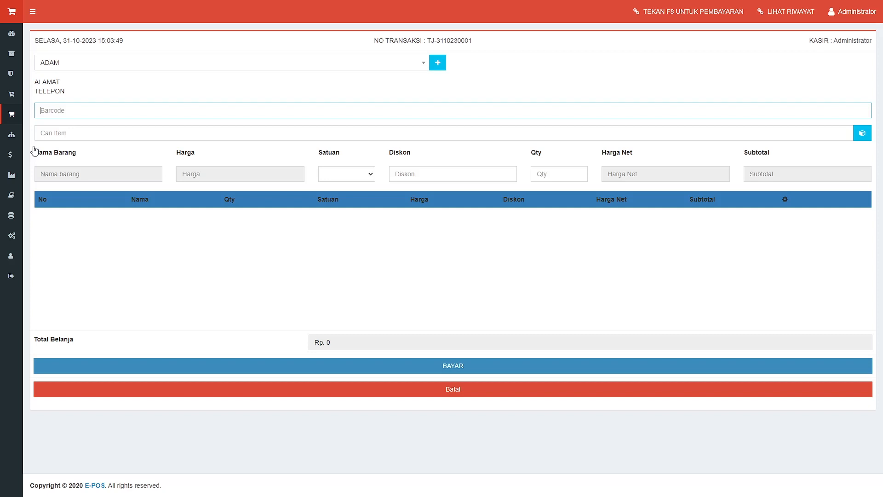
Switch the customer to UMUM and back to the registered one, then load YUSIMOX TAB at 1350
{"action": "left_click", "coordinate": [106, 100]}
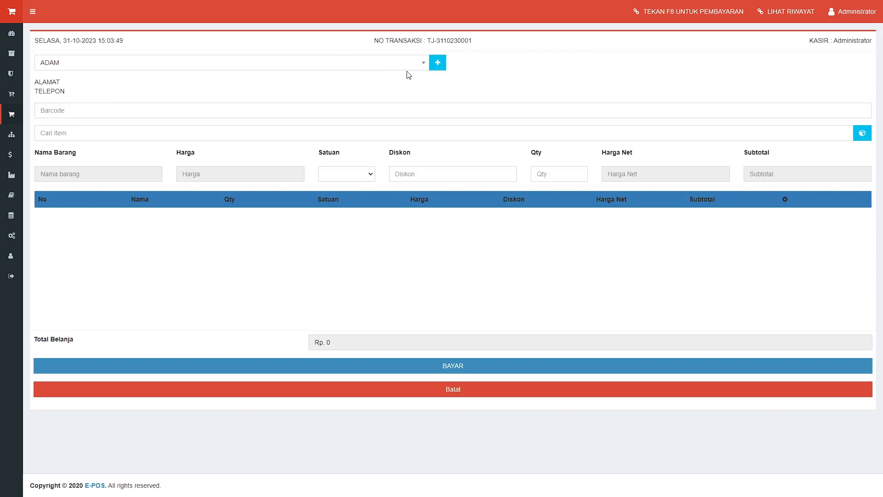
{"action": "left_click", "coordinate": [421, 67]}
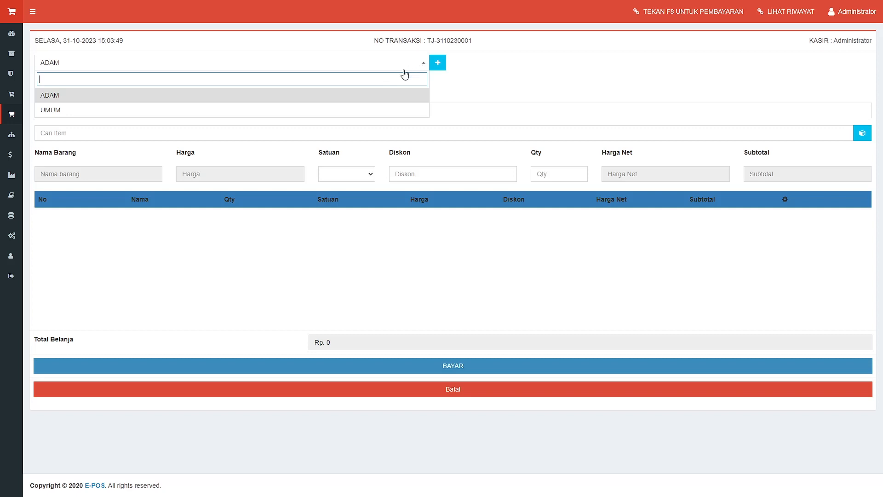
{"action": "left_click", "coordinate": [359, 108]}
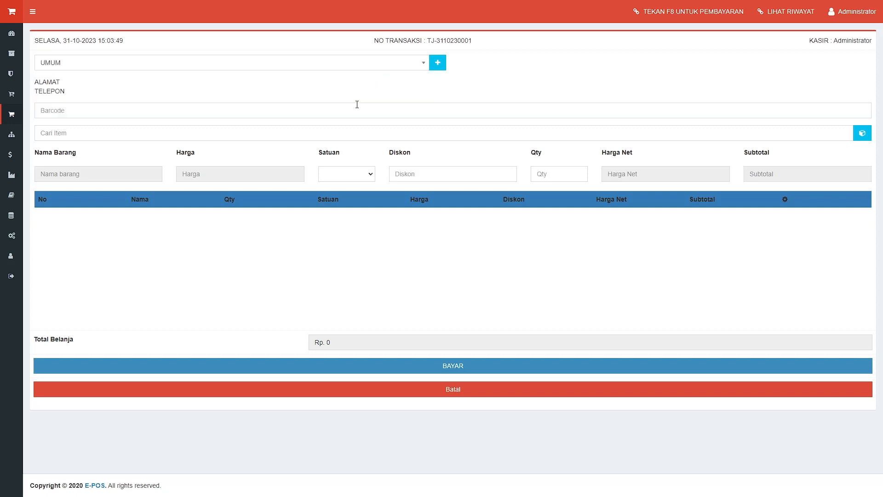
{"action": "left_click", "coordinate": [423, 67]}
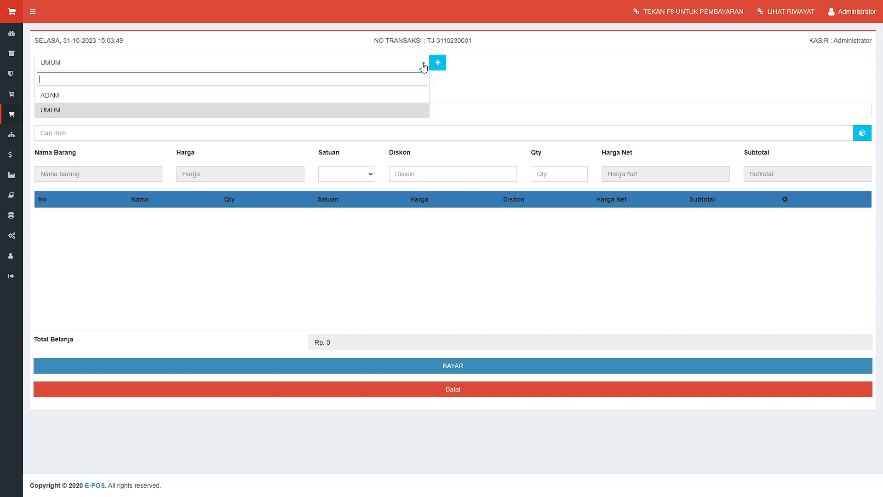
{"action": "left_click", "coordinate": [350, 100]}
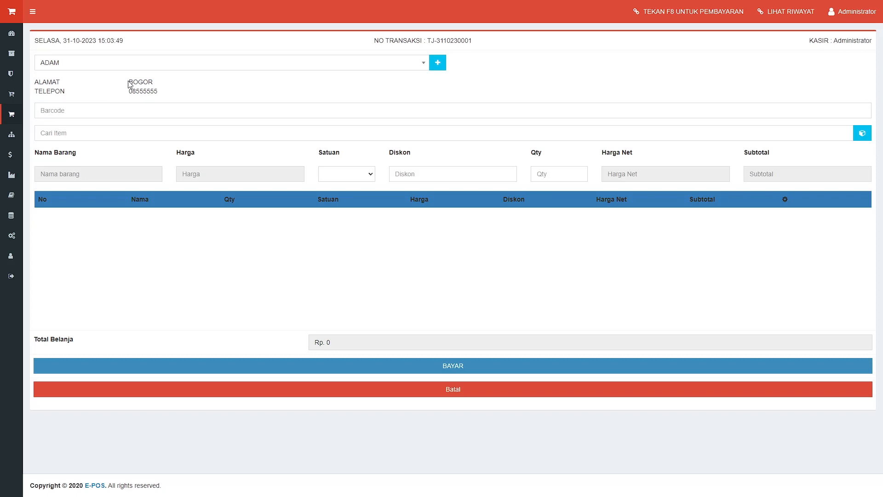
{"action": "left_click_drag", "start_coordinate": [128, 81], "coordinate": [163, 96]}
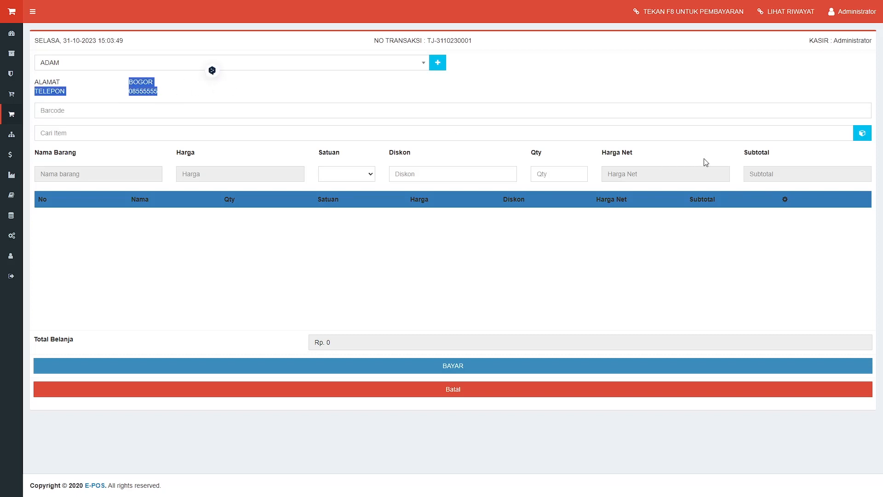
{"action": "left_click", "coordinate": [861, 133]}
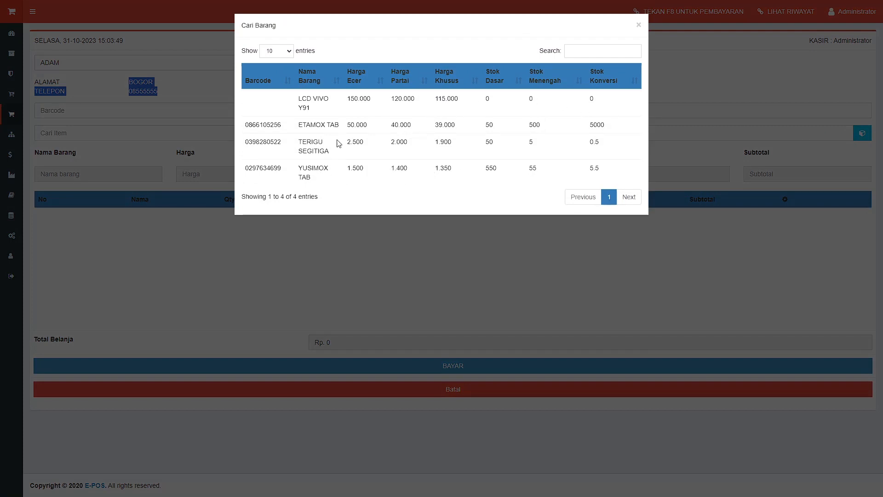
{"action": "left_click", "coordinate": [322, 177]}
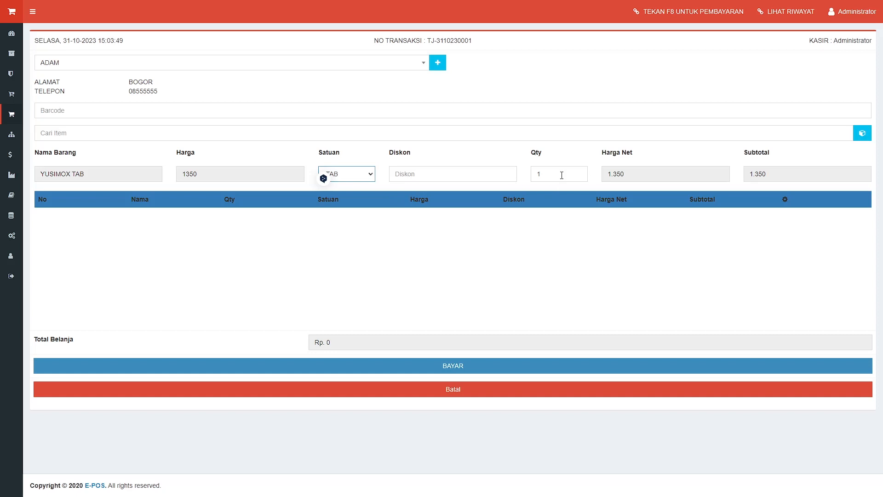
Add 5 YUSIMOX TAB to the sale and change the line's unit to STRIP
{"action": "left_click_drag", "start_coordinate": [561, 175], "coordinate": [510, 174]}
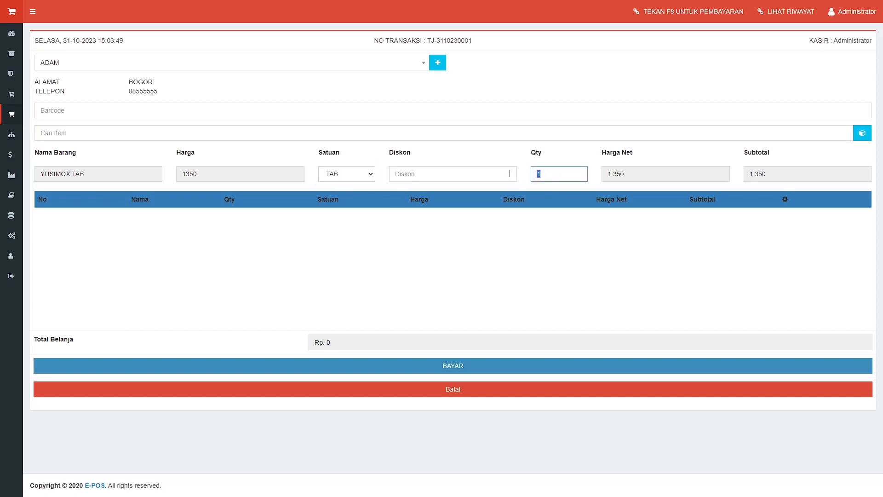
{"action": "type", "text": "5"}
{"action": "key", "text": "Return"}
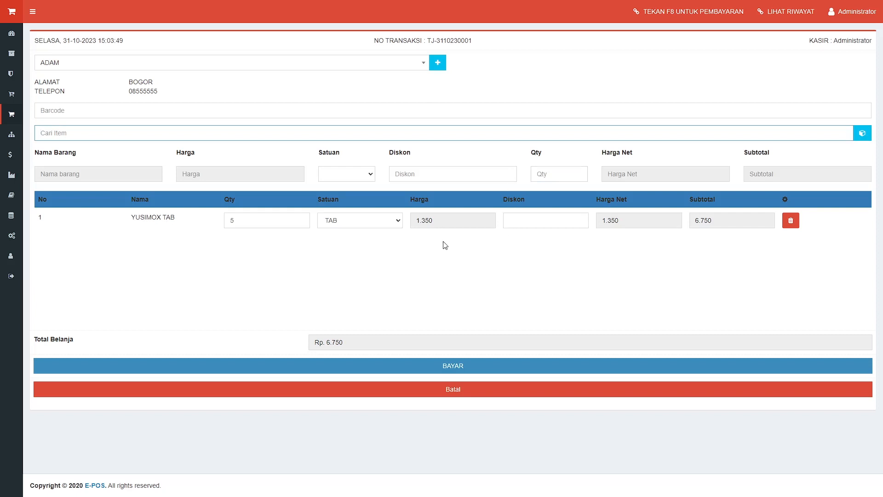
{"action": "left_click", "coordinate": [398, 222]}
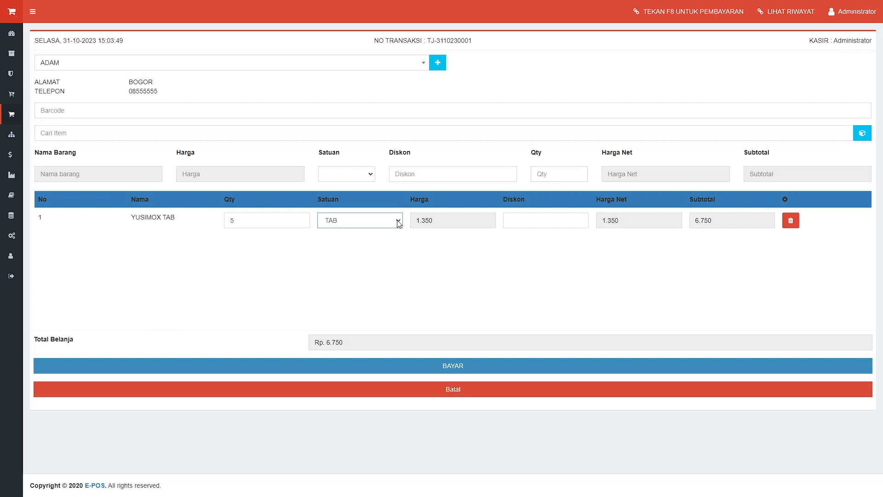
{"action": "left_click", "coordinate": [384, 245]}
Try TAB and BOX units on the line, settling on STRIP at 13.500 for Rp. 67.500
{"action": "left_click_drag", "start_coordinate": [440, 220], "coordinate": [416, 220]}
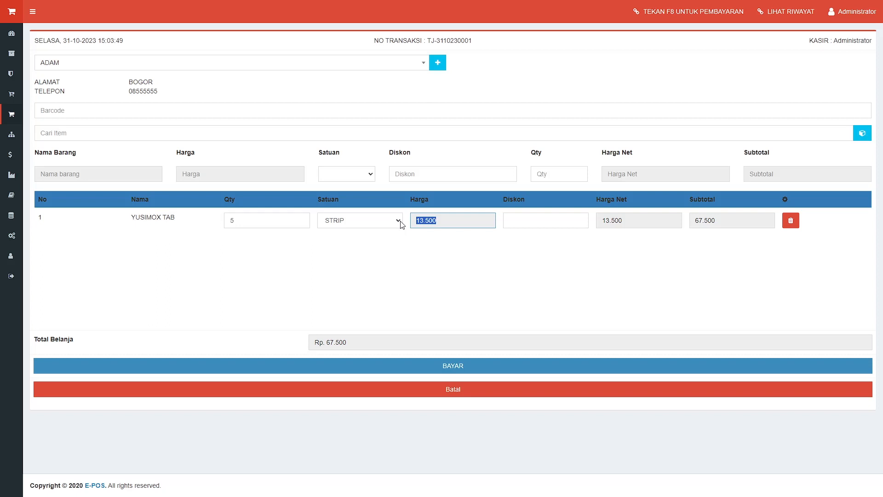
{"action": "left_click", "coordinate": [398, 221]}
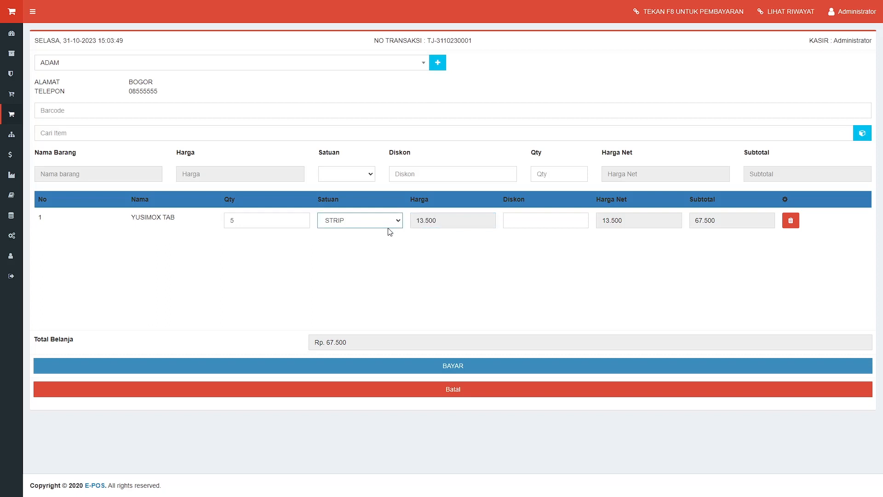
{"action": "left_click", "coordinate": [387, 235]}
{"action": "left_click", "coordinate": [398, 220]}
{"action": "left_click", "coordinate": [386, 240]}
{"action": "left_click", "coordinate": [380, 253]}
{"action": "left_click", "coordinate": [377, 246]}
{"action": "left_click", "coordinate": [509, 360]}
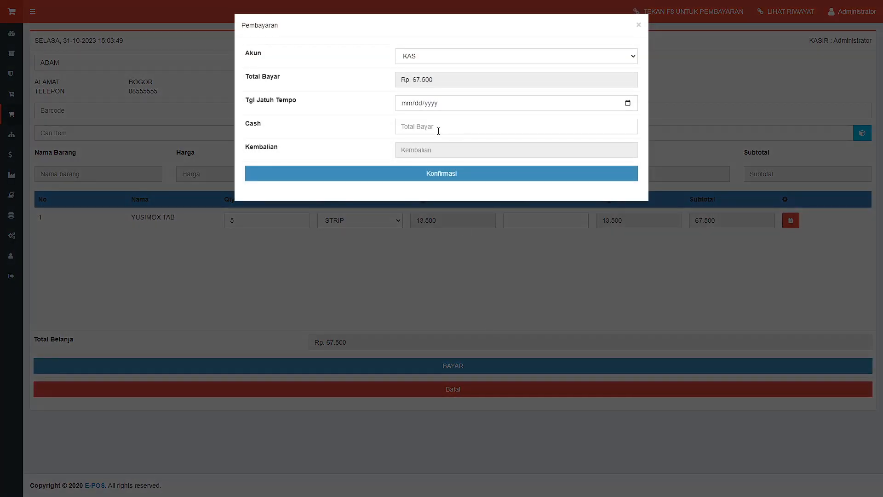
{"action": "left_click", "coordinate": [438, 131]}
{"action": "type", "text": "7"}
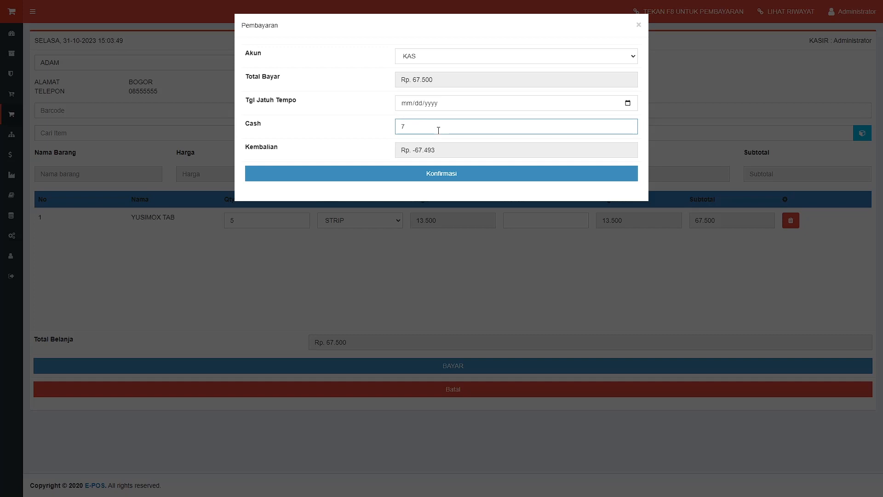
{"action": "type", "text": "0.000"}
{"action": "left_click", "coordinate": [443, 173]}
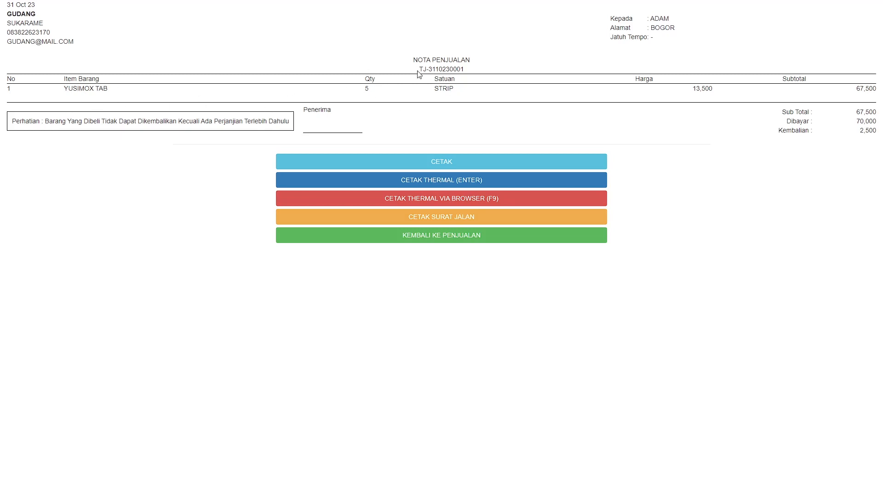
{"action": "left_click", "coordinate": [505, 238]}
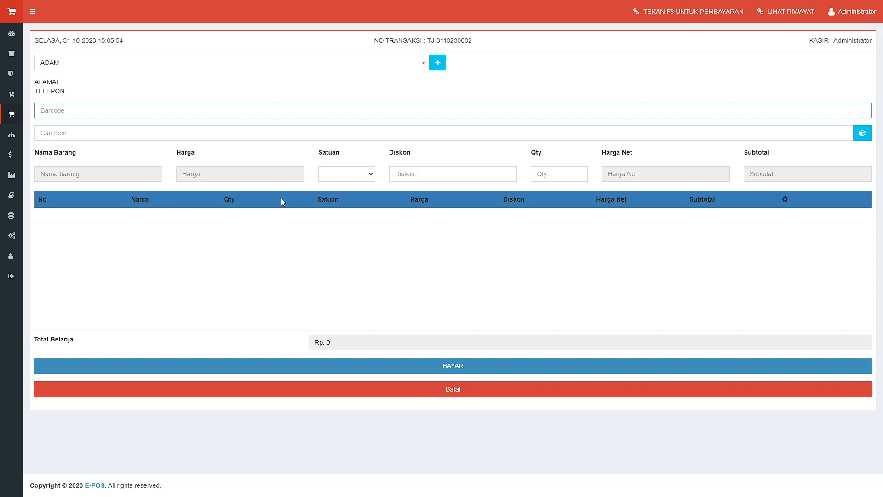
{"action": "mouse_move", "coordinate": [18, 117]}
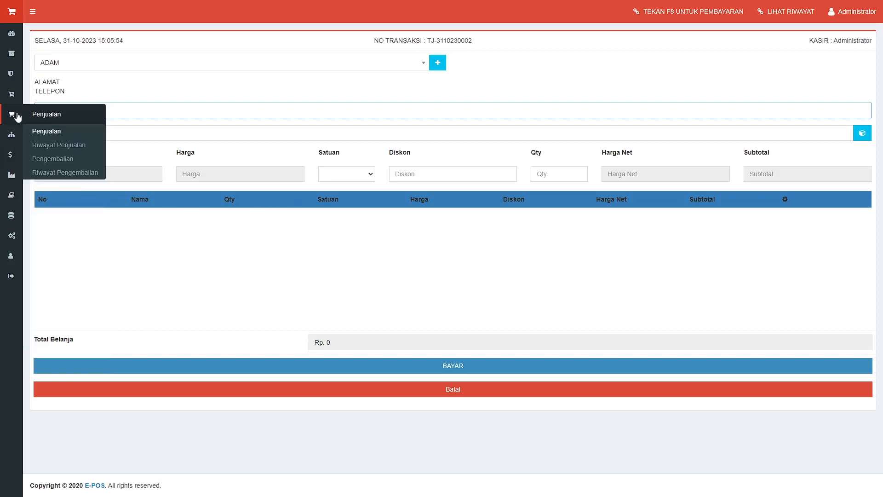
{"action": "left_click", "coordinate": [53, 145]}
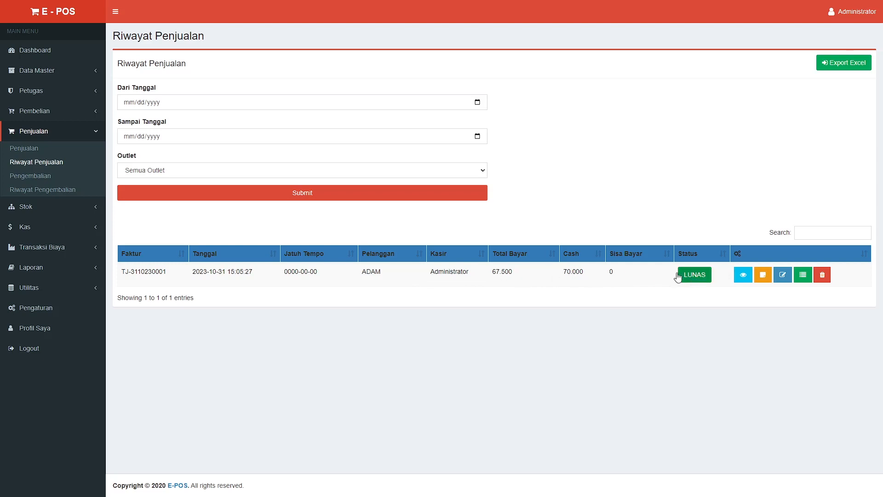
{"action": "left_click", "coordinate": [56, 177]}
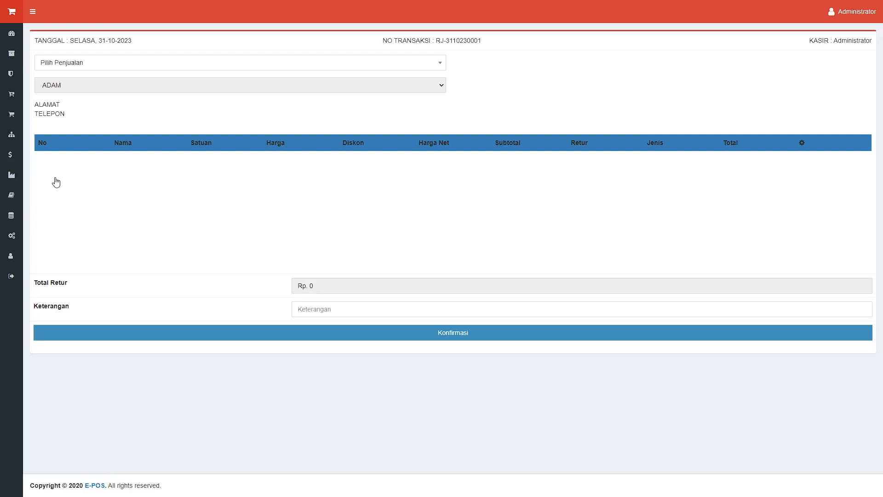
{"action": "left_click", "coordinate": [440, 64]}
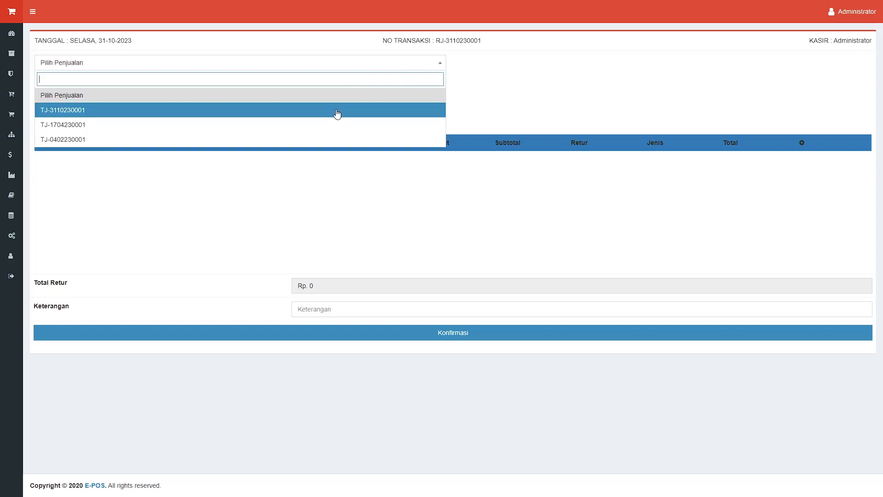
{"action": "left_click", "coordinate": [329, 125]}
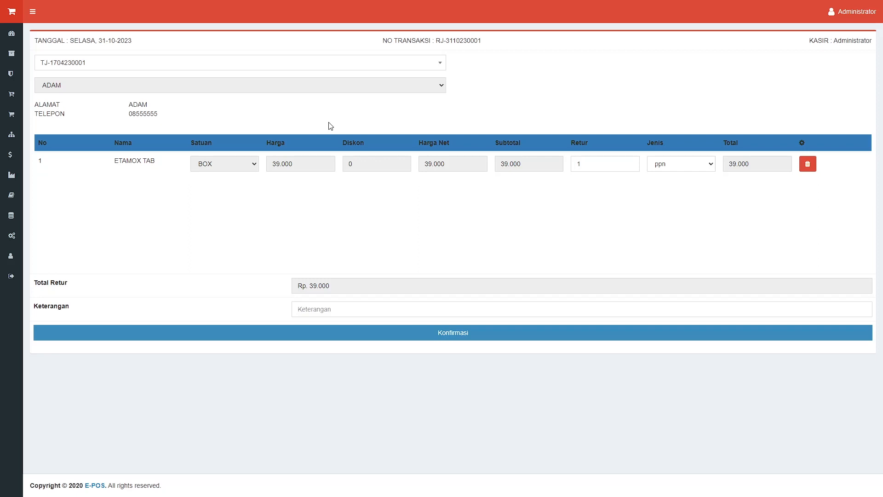
{"action": "left_click", "coordinate": [286, 64]}
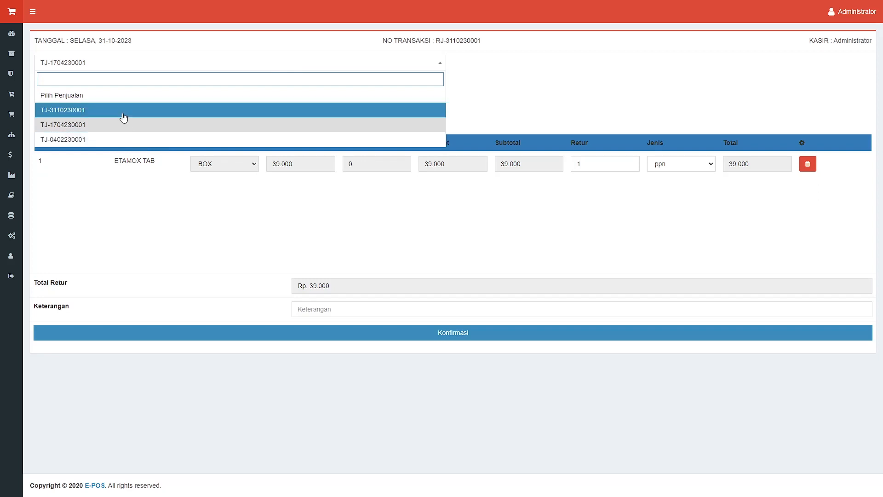
{"action": "left_click", "coordinate": [104, 139]}
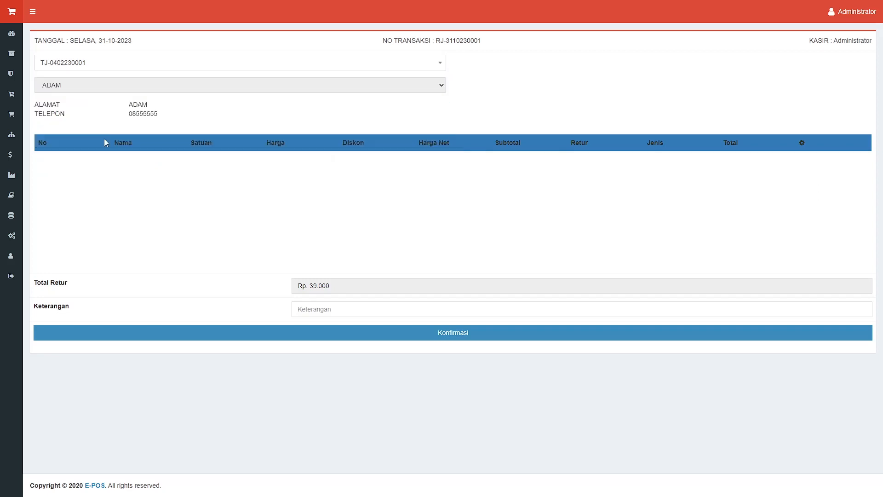
{"action": "left_click", "coordinate": [152, 64]}
{"action": "left_click", "coordinate": [109, 123]}
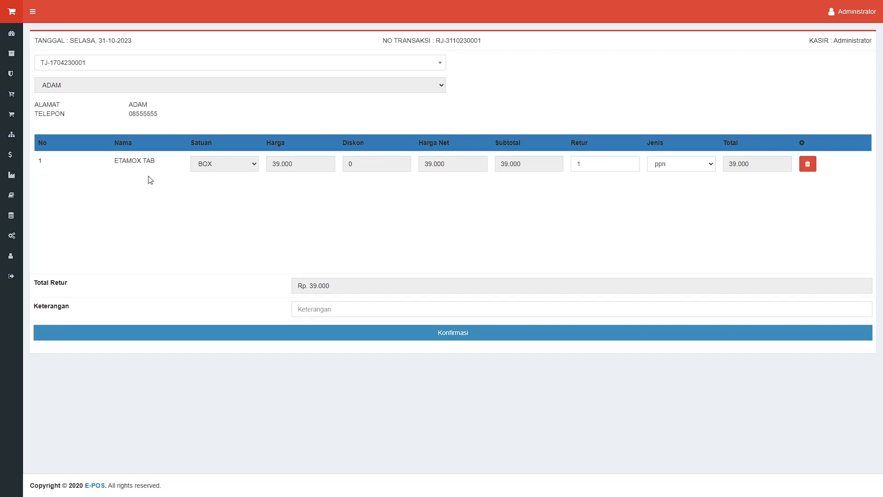
{"action": "mouse_move", "coordinate": [19, 98]}
{"action": "mouse_move", "coordinate": [12, 115]}
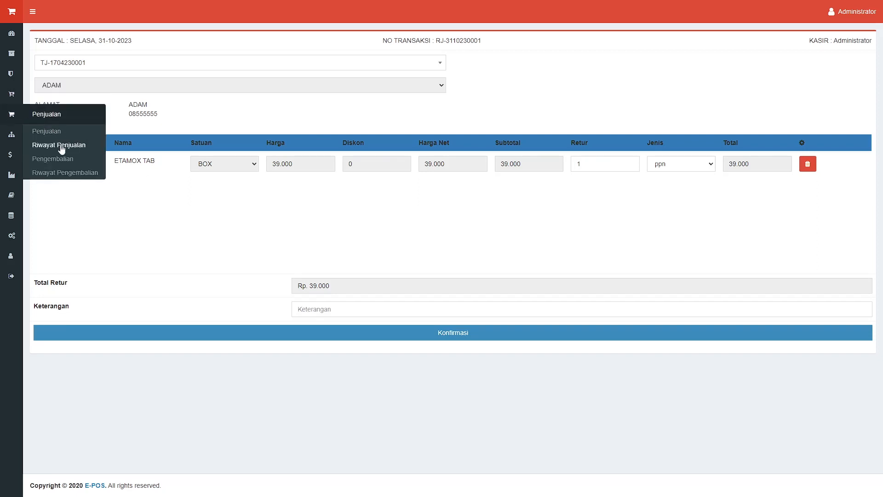
View the empty Riwayat Pengembalian, then start stock adjustment STK00001 from Penyesuaian Stok
{"action": "left_click", "coordinate": [54, 174]}
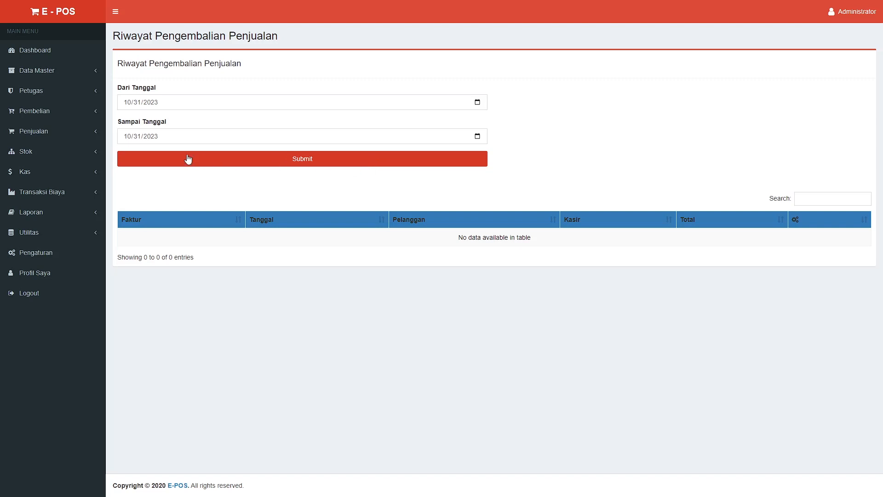
{"action": "left_click", "coordinate": [96, 157]}
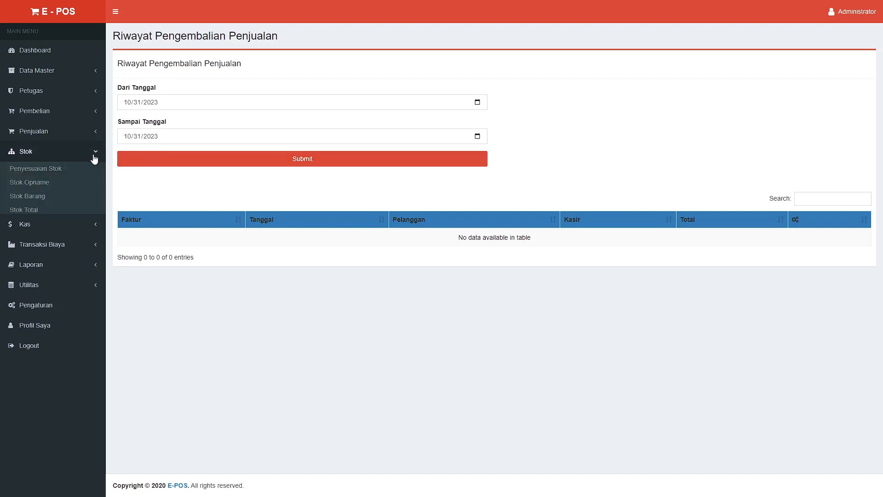
{"action": "left_click", "coordinate": [66, 175]}
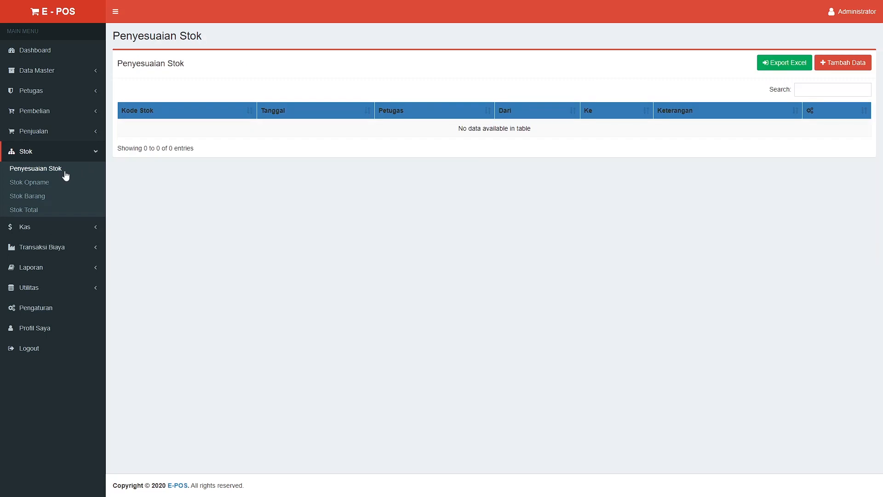
{"action": "left_click", "coordinate": [824, 68]}
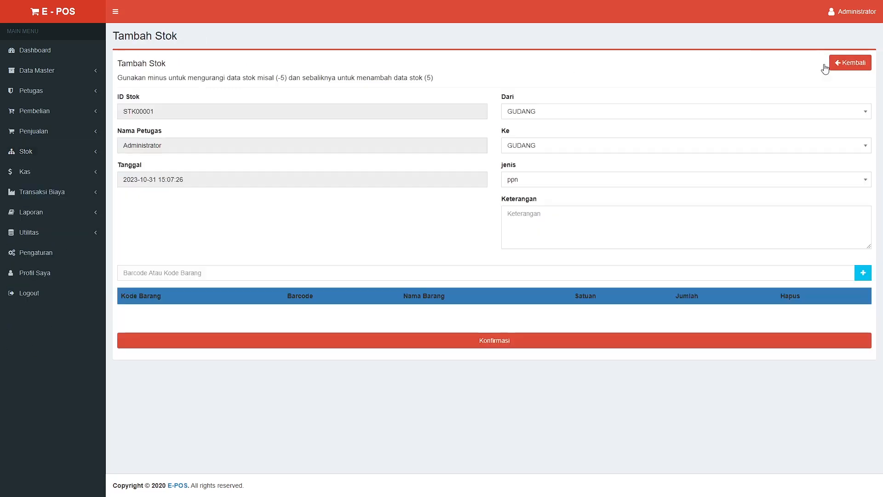
Set the stock transfer's source to CABANG 1 and destination to CABANG 2
{"action": "left_click", "coordinate": [640, 112]}
{"action": "left_click", "coordinate": [576, 158]}
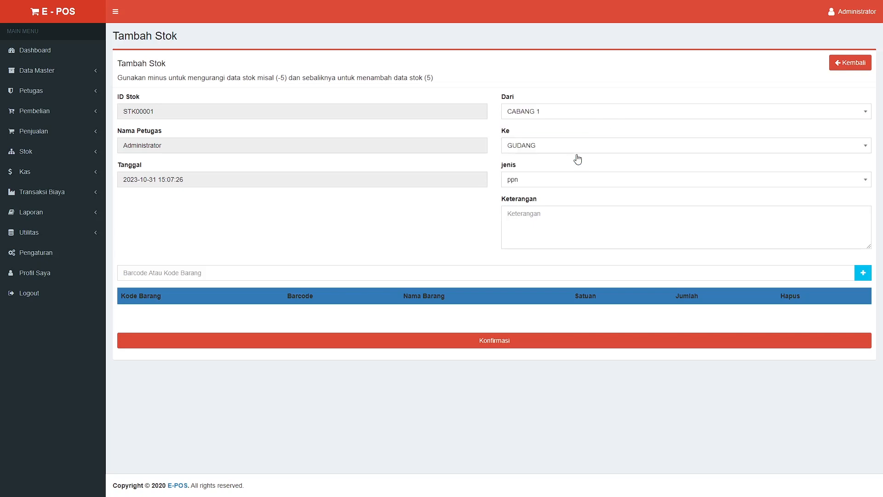
{"action": "left_click", "coordinate": [575, 147]}
{"action": "left_click", "coordinate": [570, 207]}
{"action": "left_click", "coordinate": [573, 212]}
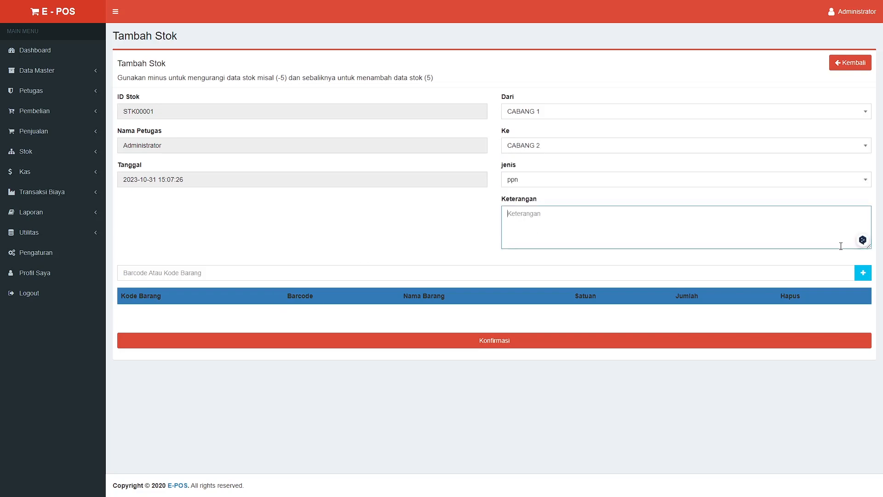
Add 1 BOX of ETAMOX TAB as a line item from the item list
{"action": "left_click", "coordinate": [862, 273]}
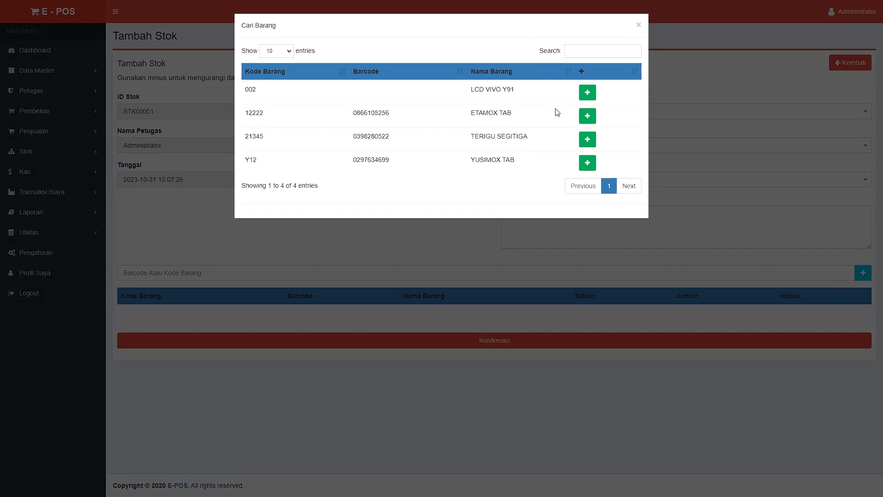
{"action": "left_click", "coordinate": [587, 116]}
{"action": "left_click", "coordinate": [657, 249]}
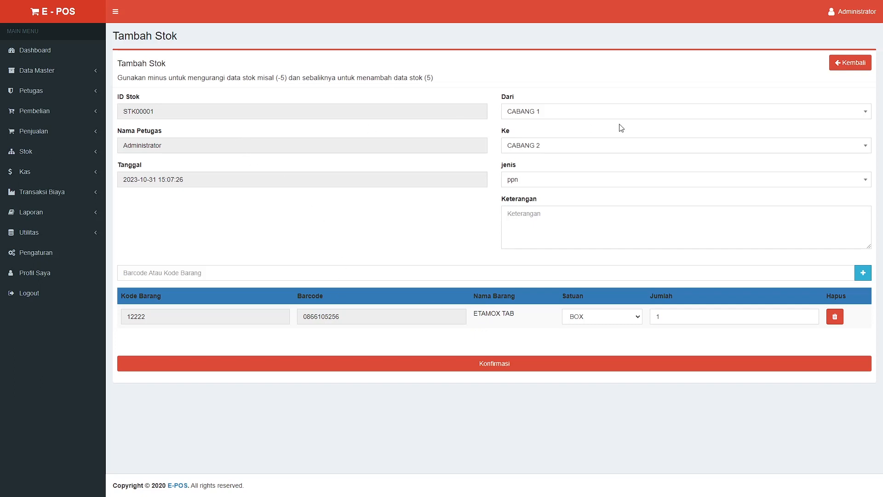
{"action": "left_click", "coordinate": [97, 157]}
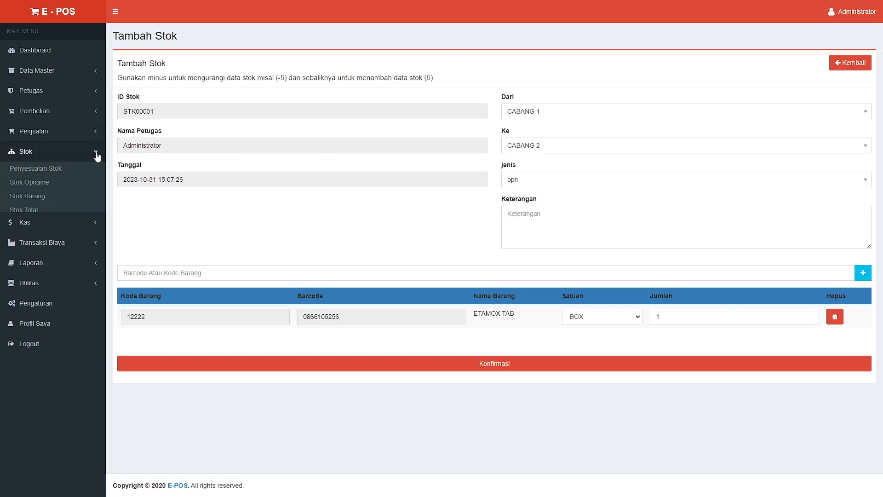
Inspect stock count OPN00001's items, then start new stock count OPN00002 from Stok Opname
{"action": "left_click", "coordinate": [30, 184]}
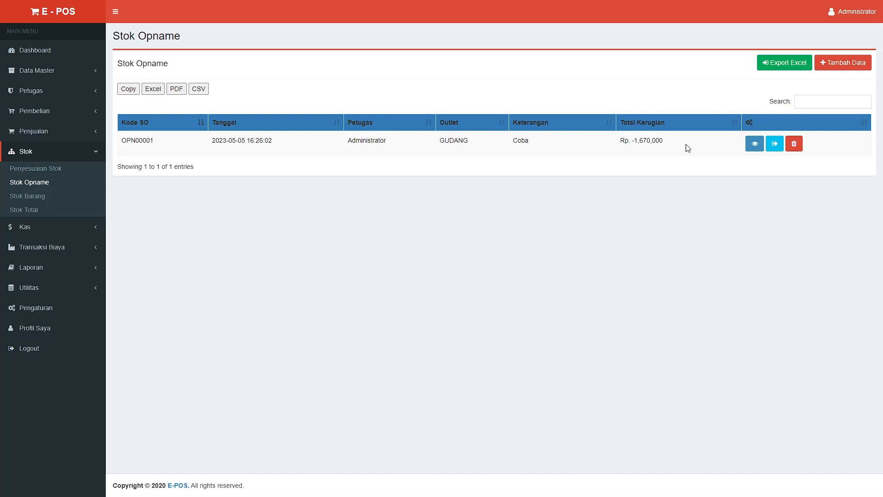
{"action": "left_click", "coordinate": [754, 143]}
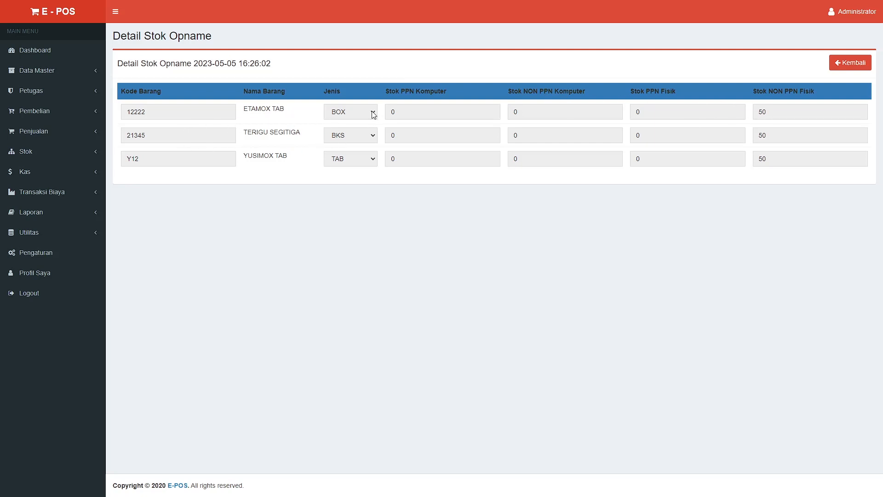
{"action": "left_click", "coordinate": [74, 156]}
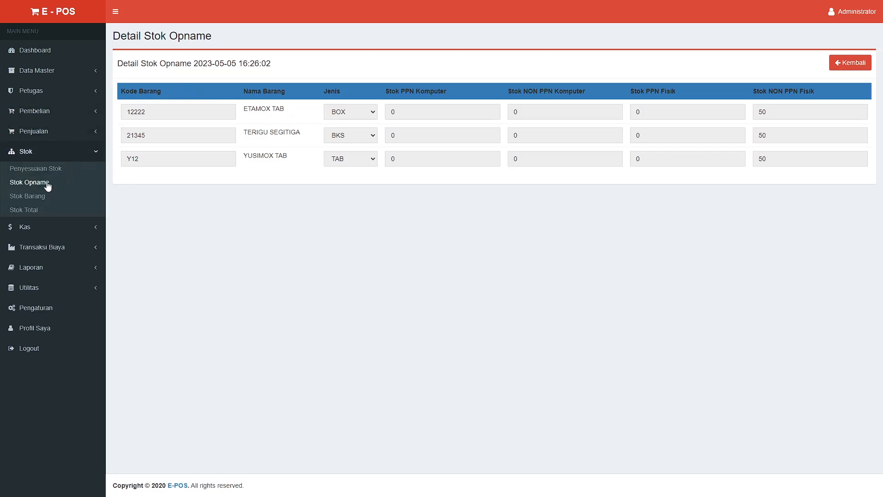
{"action": "left_click", "coordinate": [47, 184]}
{"action": "left_click", "coordinate": [830, 69]}
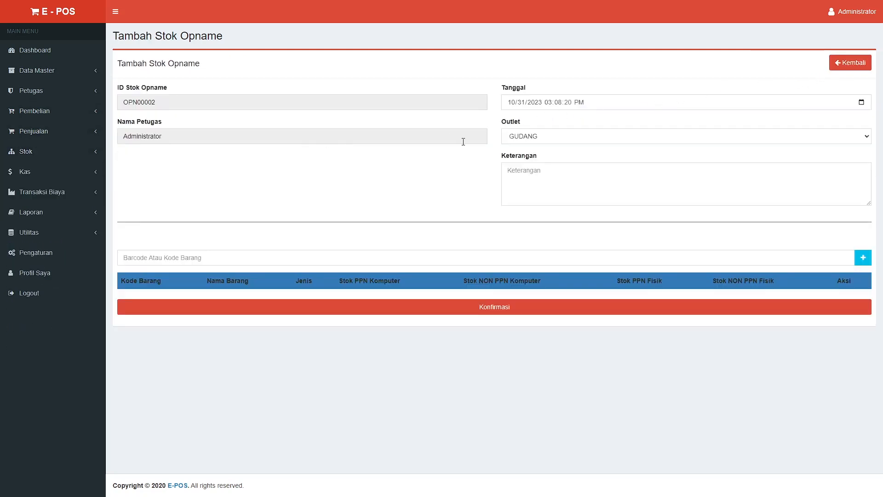
Set the stock count outlet to CABANG 1, then go to the Stok Barang page
{"action": "left_click", "coordinate": [571, 137]}
{"action": "left_click", "coordinate": [560, 160]}
{"action": "left_click", "coordinate": [94, 154]}
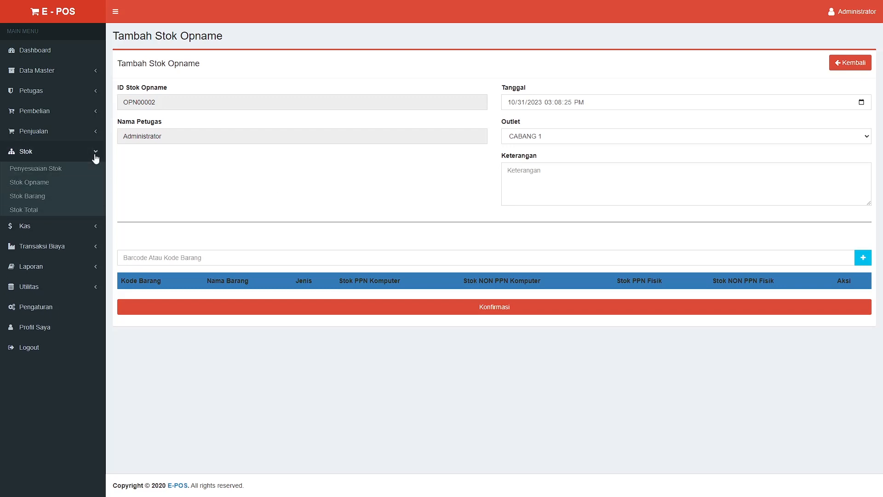
{"action": "left_click", "coordinate": [29, 197]}
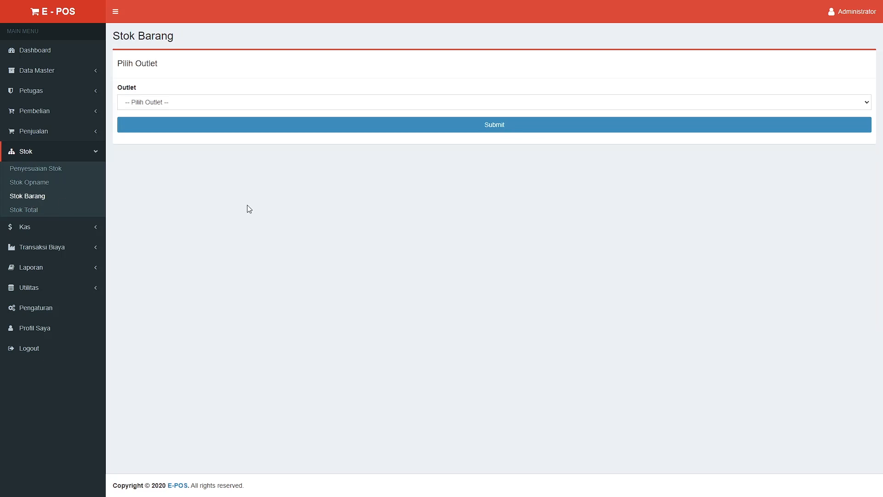
Show Stok Barang item stock for one outlet, then for another
{"action": "left_click", "coordinate": [317, 109]}
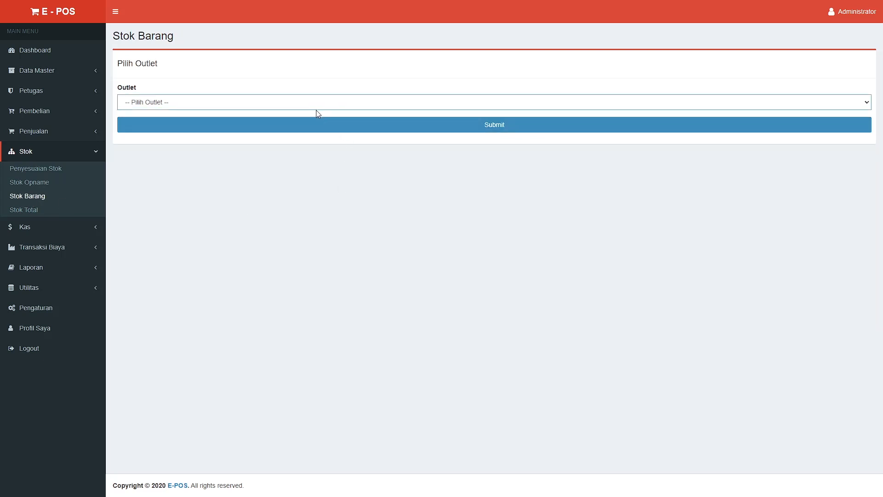
{"action": "left_click", "coordinate": [293, 127]}
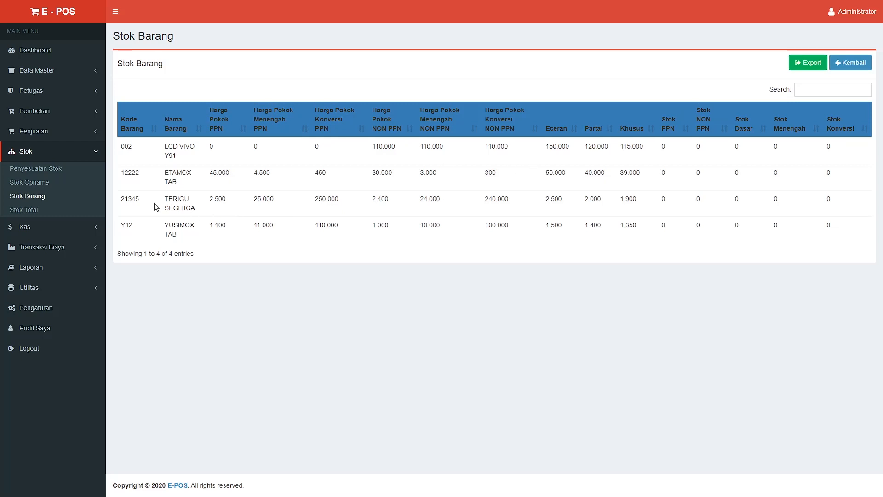
{"action": "left_click", "coordinate": [40, 198]}
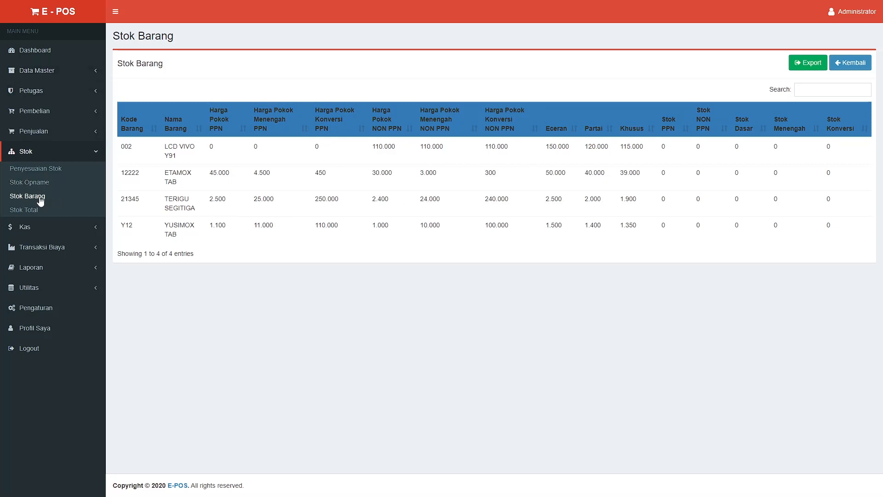
{"action": "left_click", "coordinate": [238, 104]}
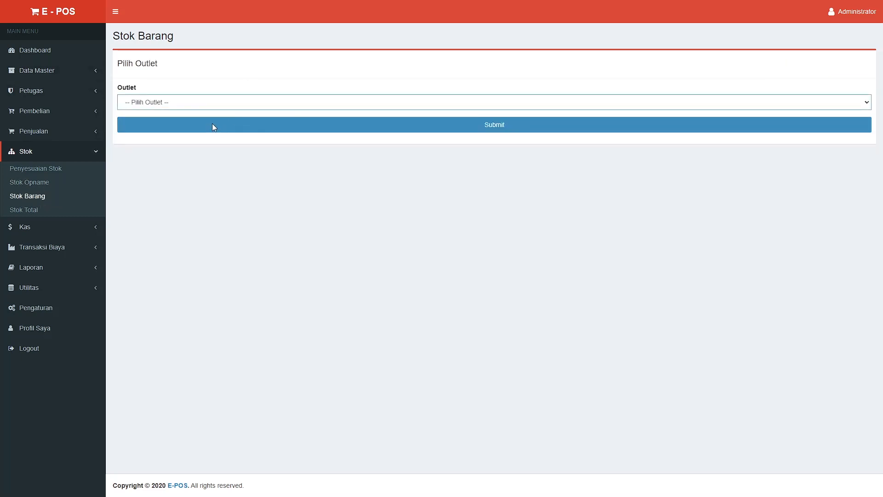
{"action": "left_click", "coordinate": [262, 124]}
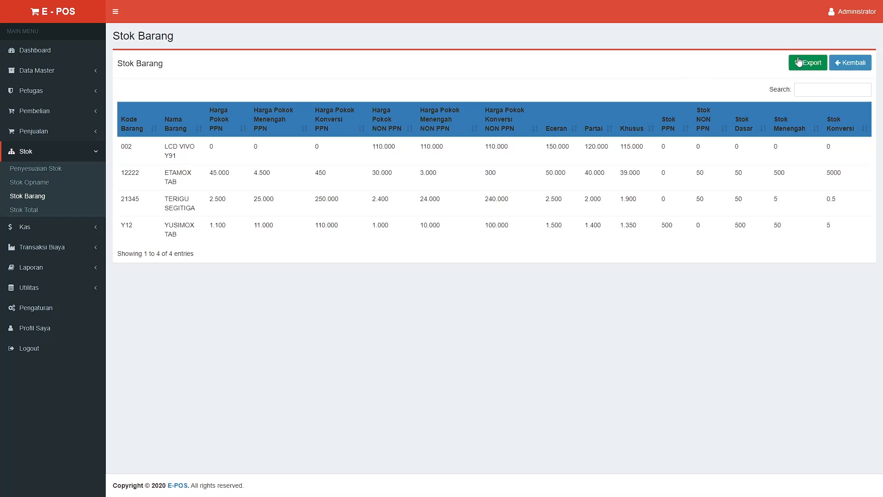
Show the Stok Total report for CABANG 1, then go to Kas > Data Kas
{"action": "left_click", "coordinate": [23, 211]}
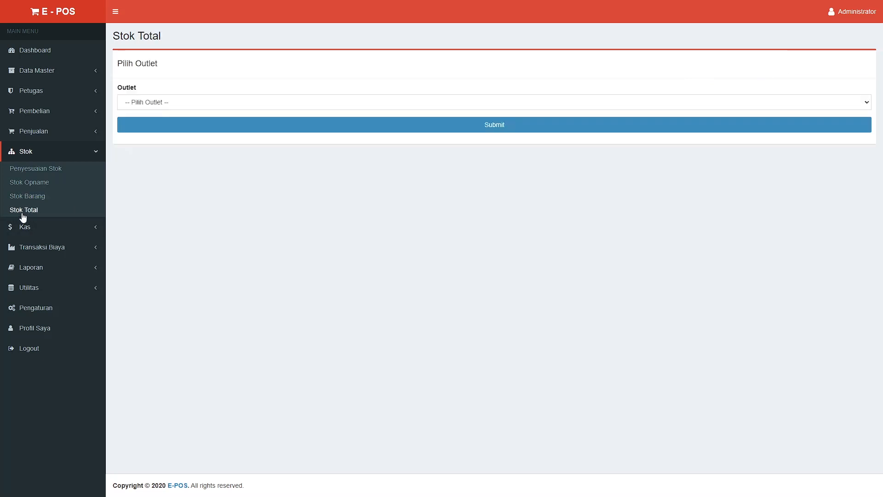
{"action": "left_click", "coordinate": [294, 106]}
{"action": "left_click", "coordinate": [274, 133]}
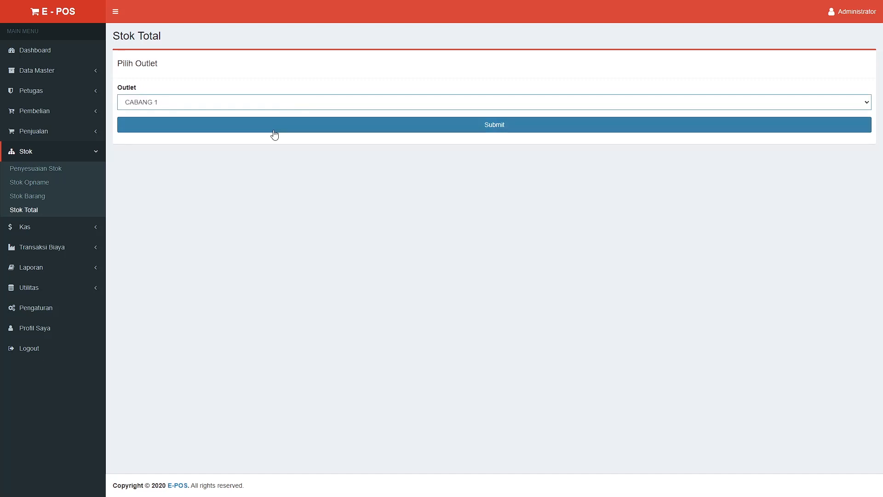
{"action": "left_click", "coordinate": [276, 131]}
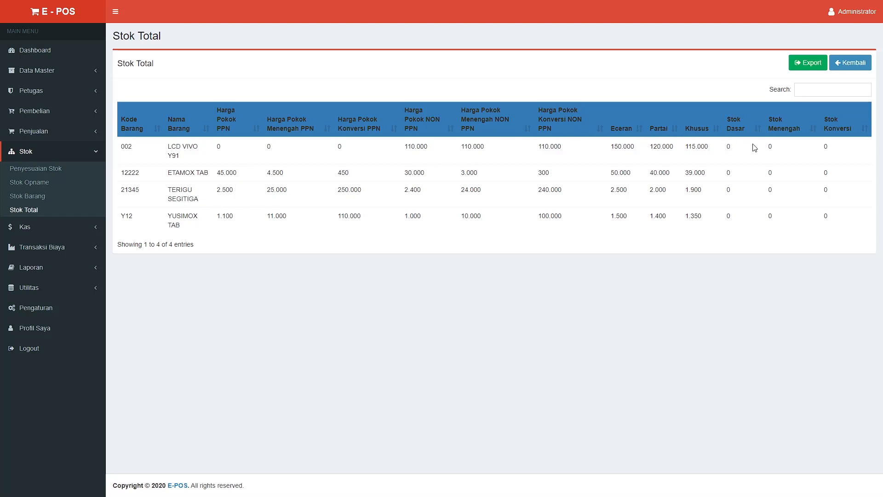
{"action": "left_click", "coordinate": [71, 234]}
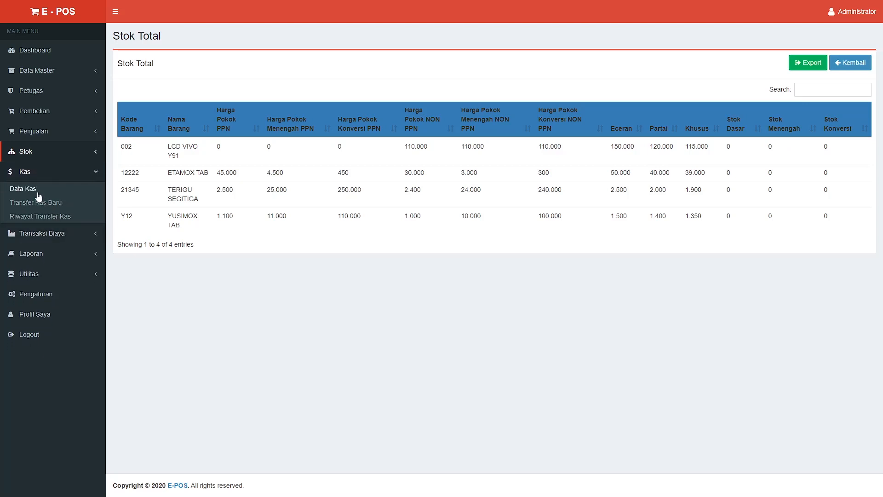
{"action": "left_click", "coordinate": [38, 194]}
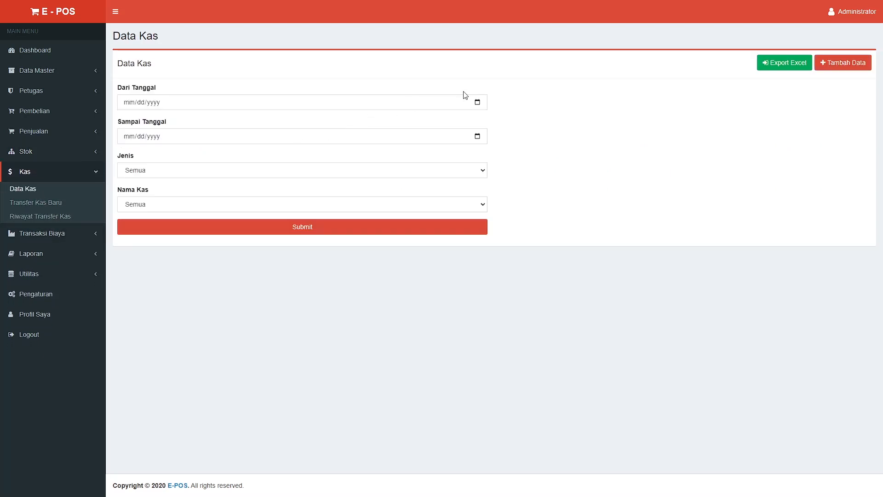
List cash records dated 01/31/2023 to 10/31/2023 and scroll through them
{"action": "left_click", "coordinate": [471, 104]}
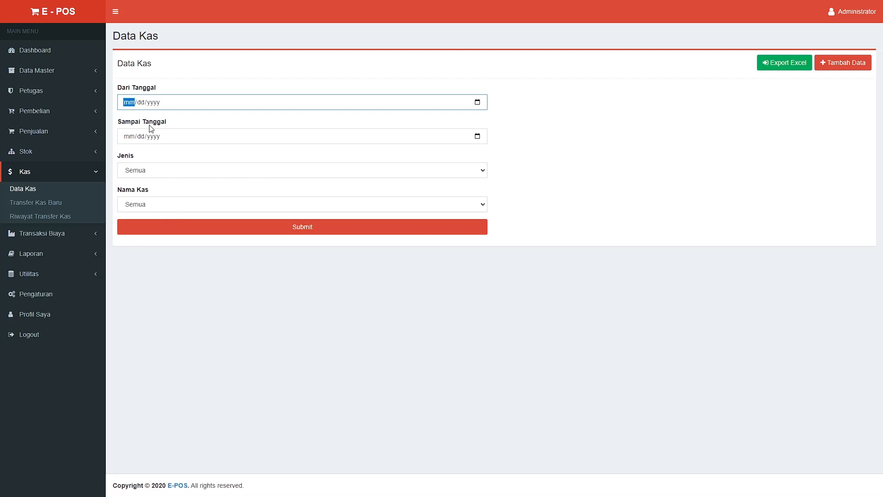
{"action": "left_click", "coordinate": [153, 147]}
{"action": "left_click", "coordinate": [287, 137]}
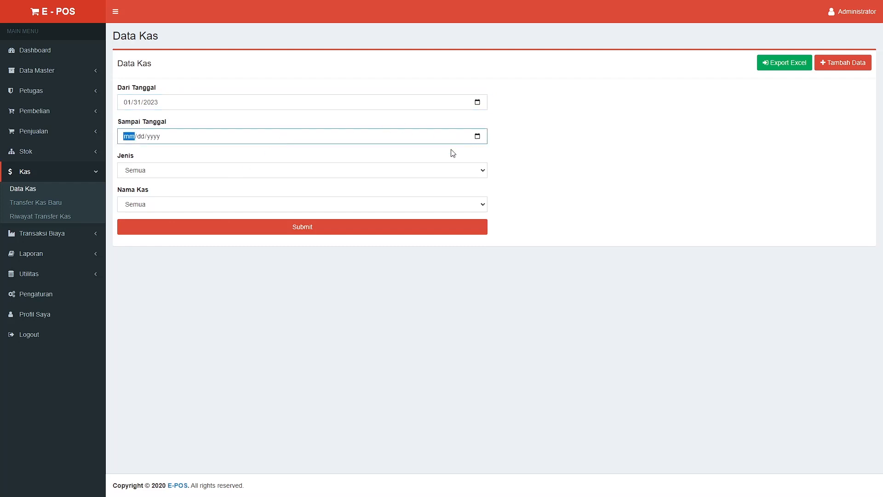
{"action": "left_click", "coordinate": [196, 267]}
{"action": "left_click", "coordinate": [304, 228]}
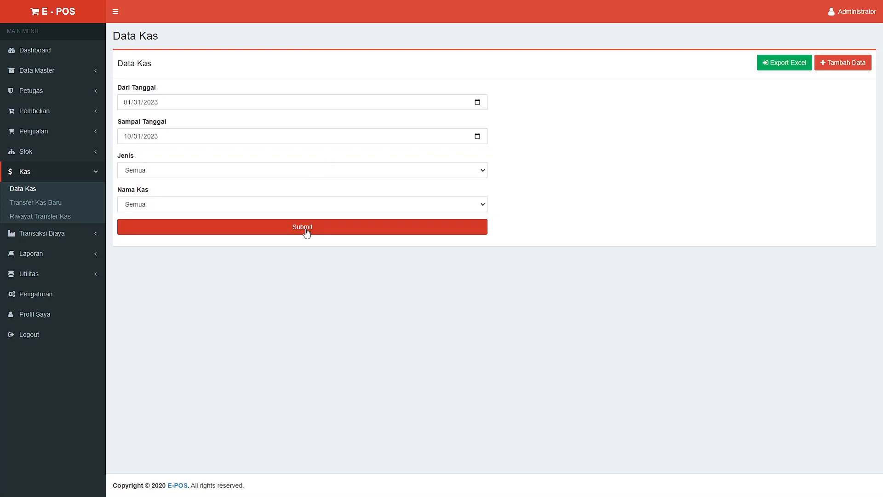
{"action": "scroll", "coordinate": [479, 215], "scroll_direction": "down", "scroll_amount": 3}
{"action": "scroll", "coordinate": [479, 214], "scroll_direction": "down", "scroll_amount": 1}
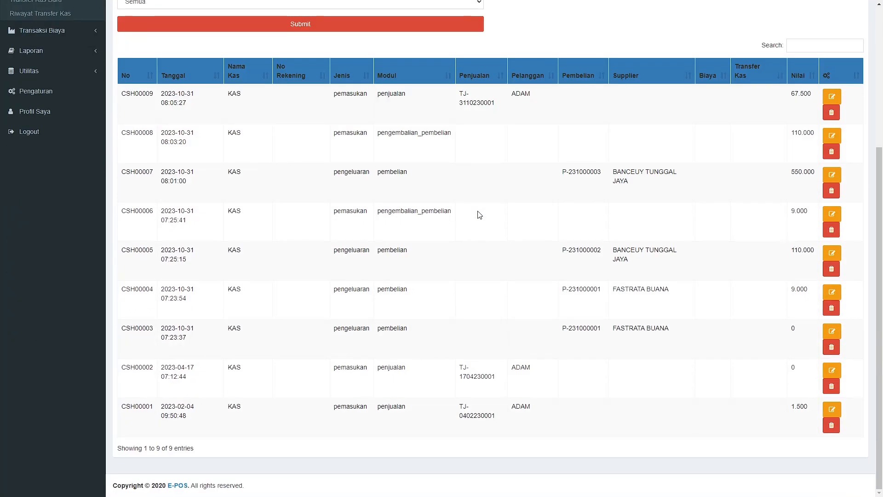
{"action": "scroll", "coordinate": [478, 180], "scroll_direction": "up", "scroll_amount": 2}
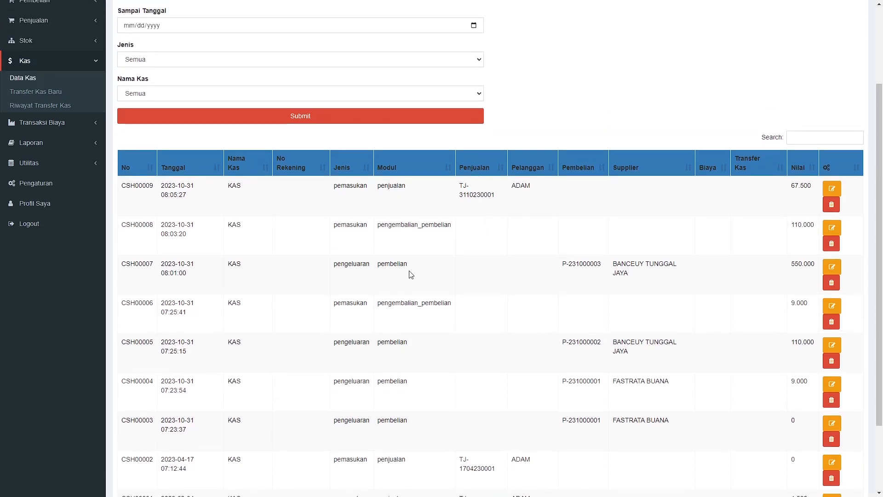
{"action": "scroll", "coordinate": [410, 274], "scroll_direction": "down", "scroll_amount": 2}
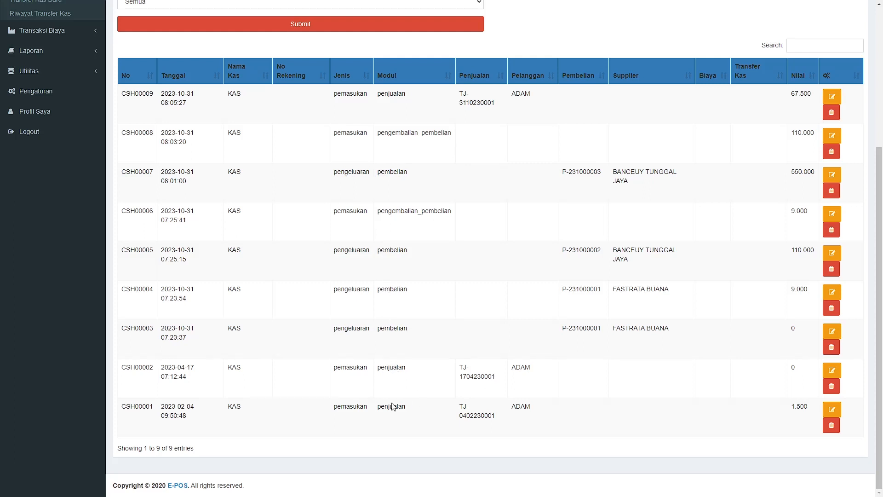
{"action": "scroll", "coordinate": [508, 332], "scroll_direction": "up", "scroll_amount": 2}
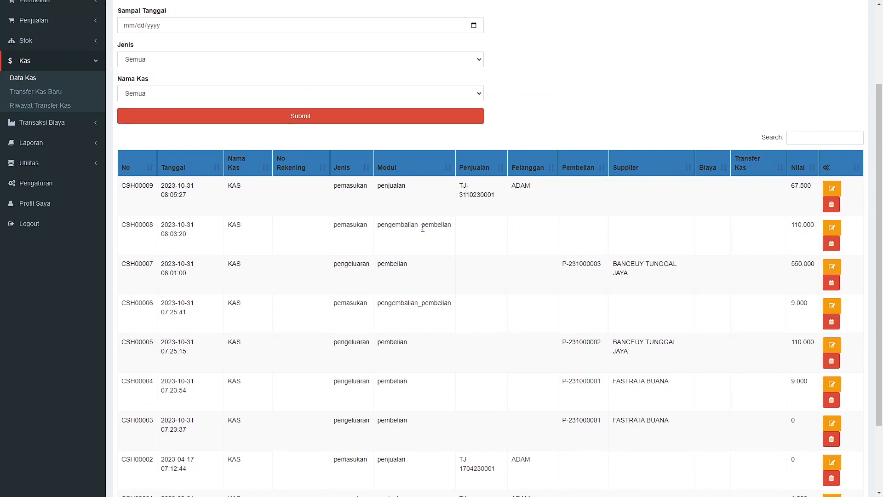
{"action": "scroll", "coordinate": [427, 226], "scroll_direction": "up", "scroll_amount": 3}
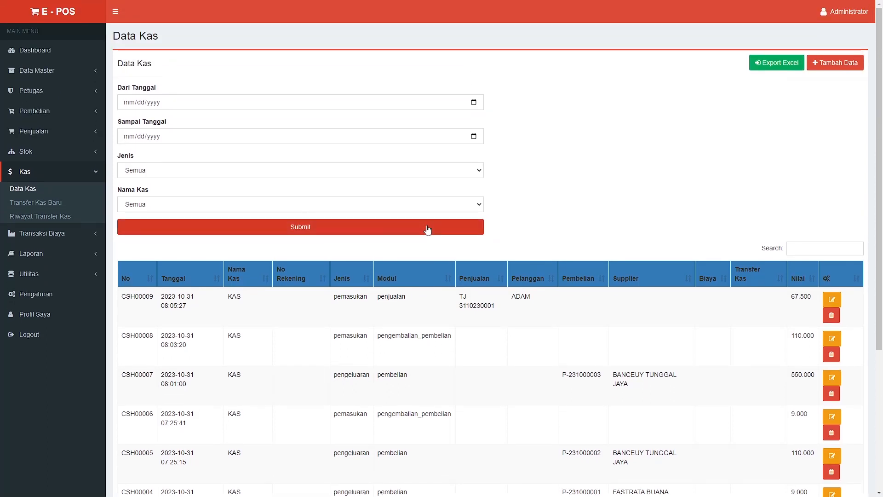
Filter cash records to Pengeluaran on account KAS, then open Transfer Kas Baru form TFK00001
{"action": "left_click", "coordinate": [478, 171]}
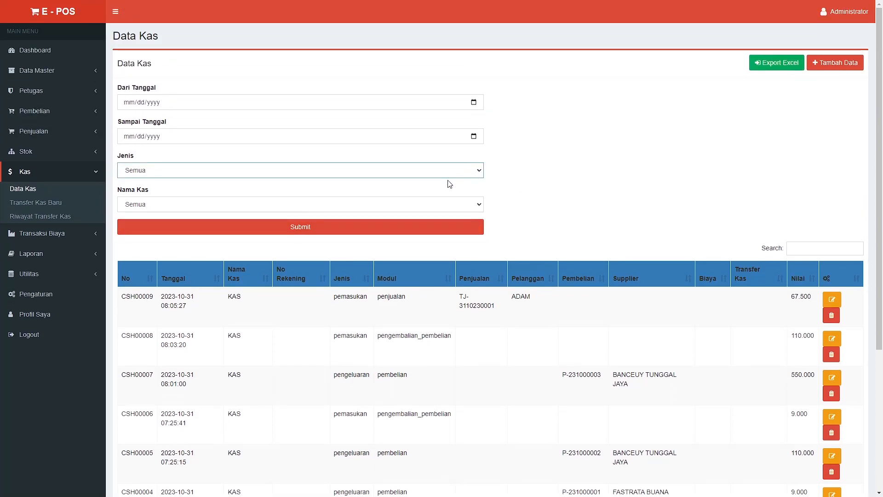
{"action": "left_click", "coordinate": [414, 201]}
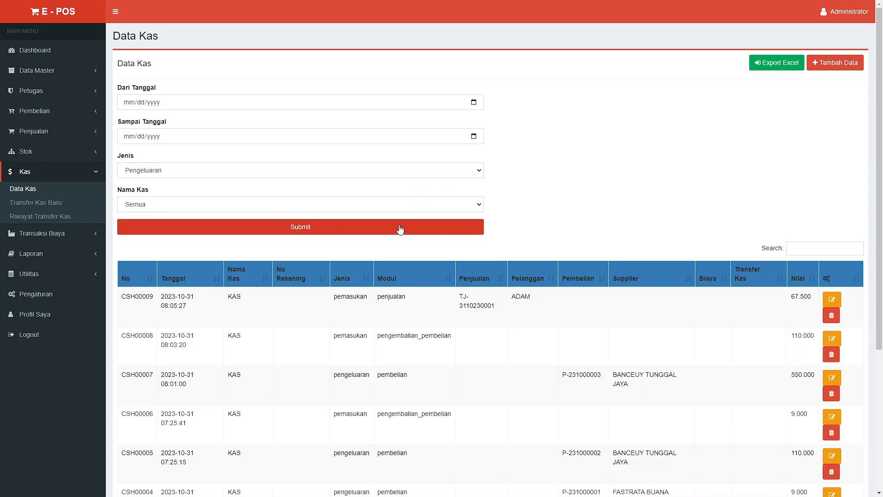
{"action": "left_click", "coordinate": [400, 228]}
{"action": "left_click", "coordinate": [417, 202]}
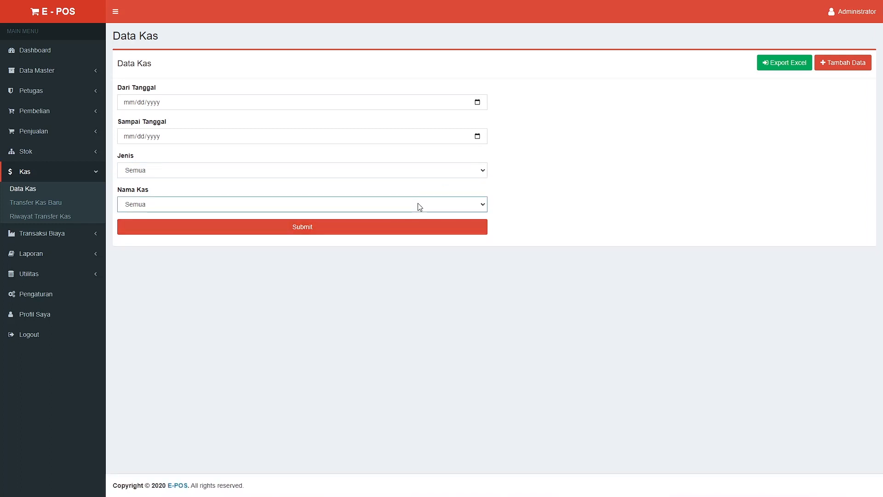
{"action": "left_click", "coordinate": [396, 224]}
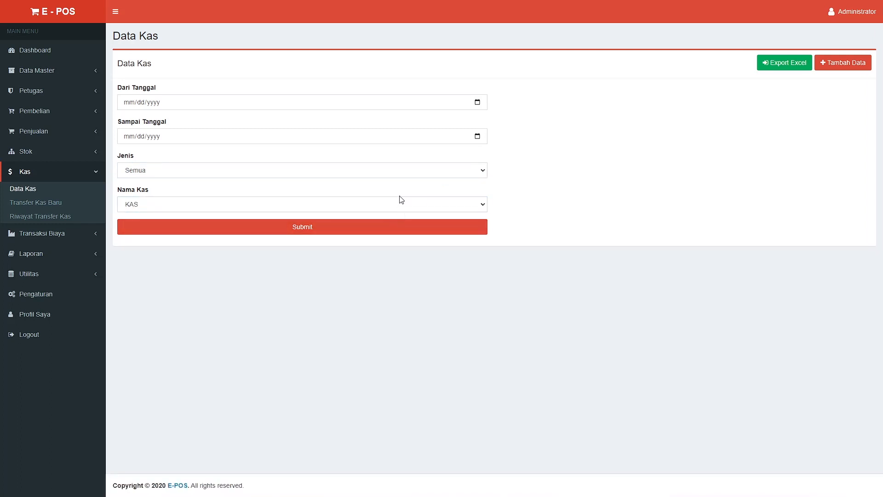
{"action": "left_click", "coordinate": [399, 174]}
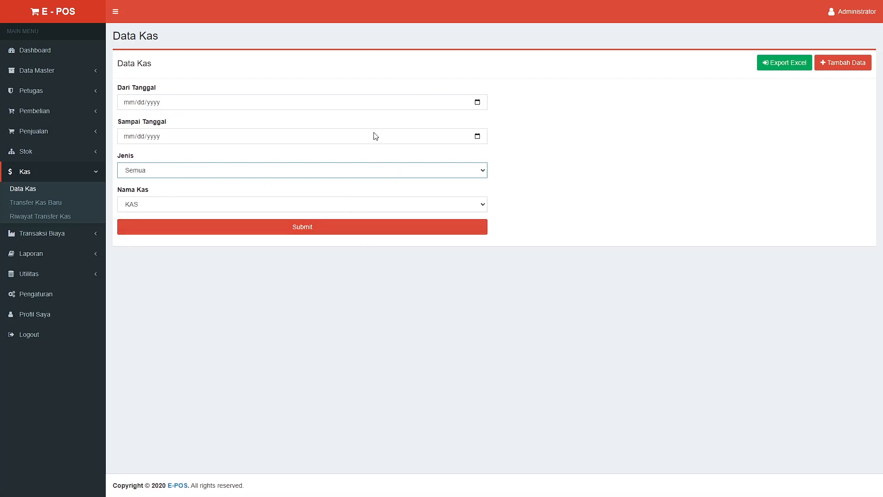
{"action": "left_click", "coordinate": [40, 206]}
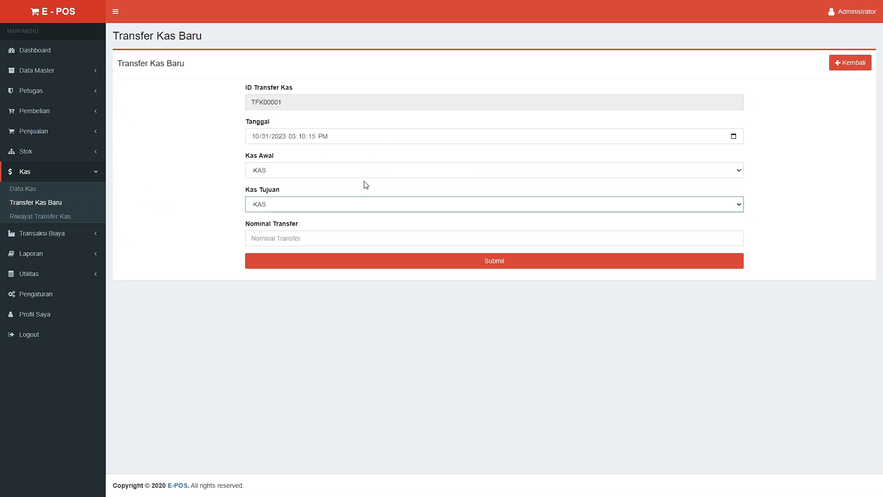
Try out the KAS and BRI account choices, glance at the transfer history, and come back to the form
{"action": "left_click", "coordinate": [368, 170]}
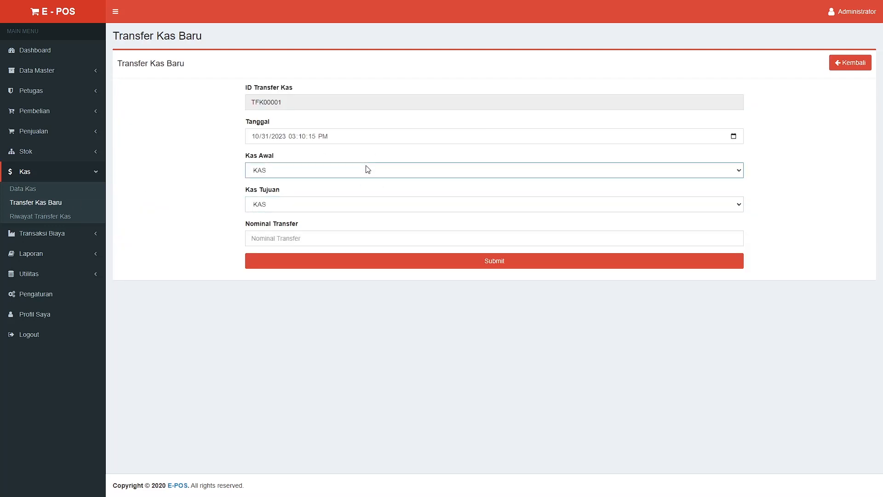
{"action": "left_click", "coordinate": [374, 204]}
{"action": "left_click", "coordinate": [354, 225]}
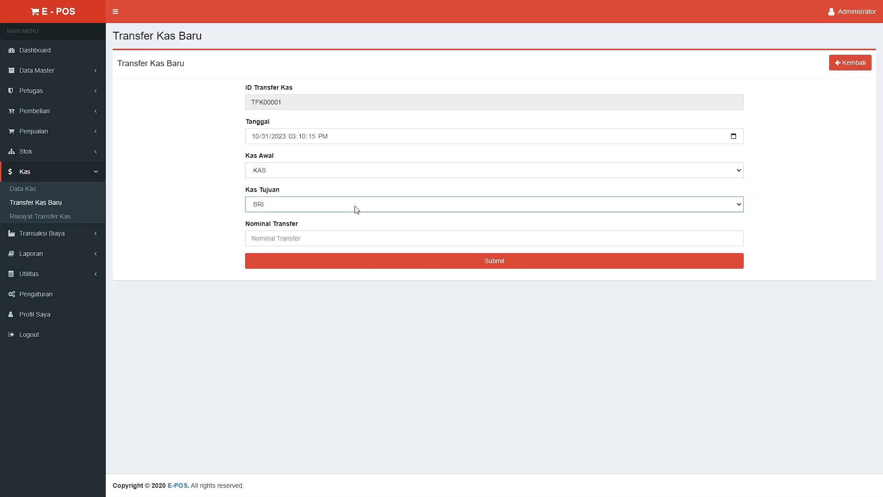
{"action": "left_click", "coordinate": [342, 217]}
{"action": "left_click", "coordinate": [358, 175]}
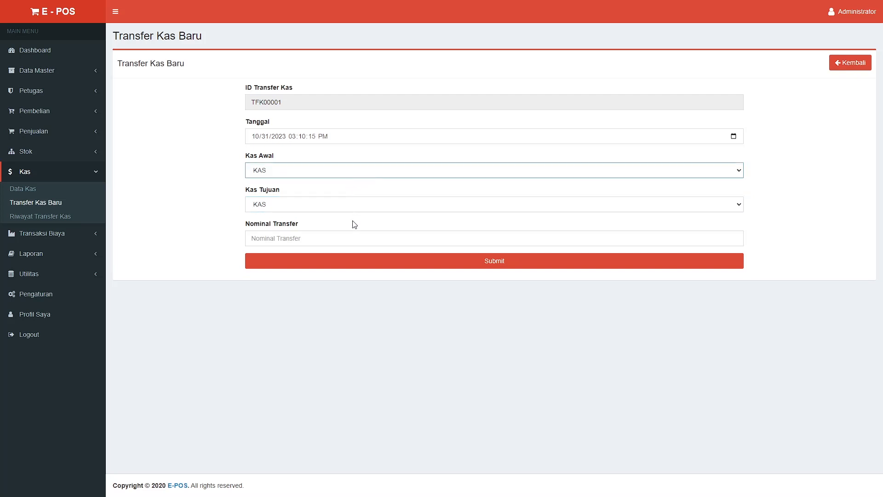
{"action": "left_click", "coordinate": [365, 230]}
{"action": "left_click", "coordinate": [368, 242]}
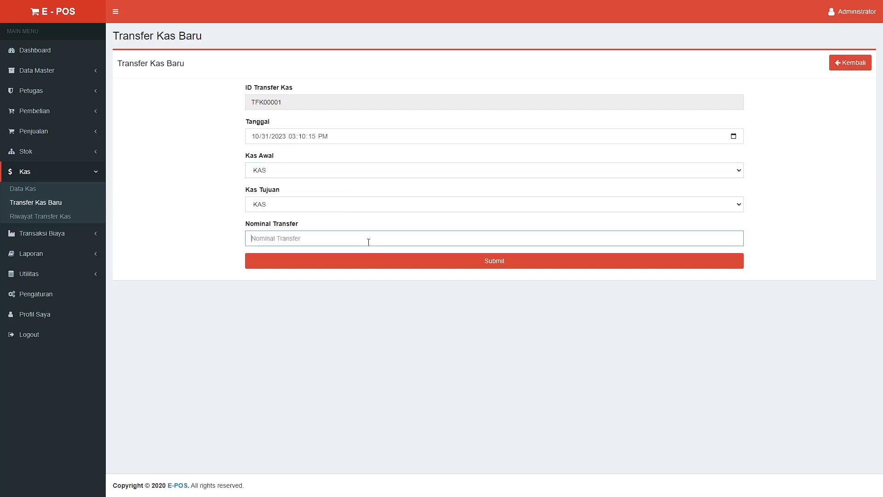
{"action": "left_click", "coordinate": [52, 222]}
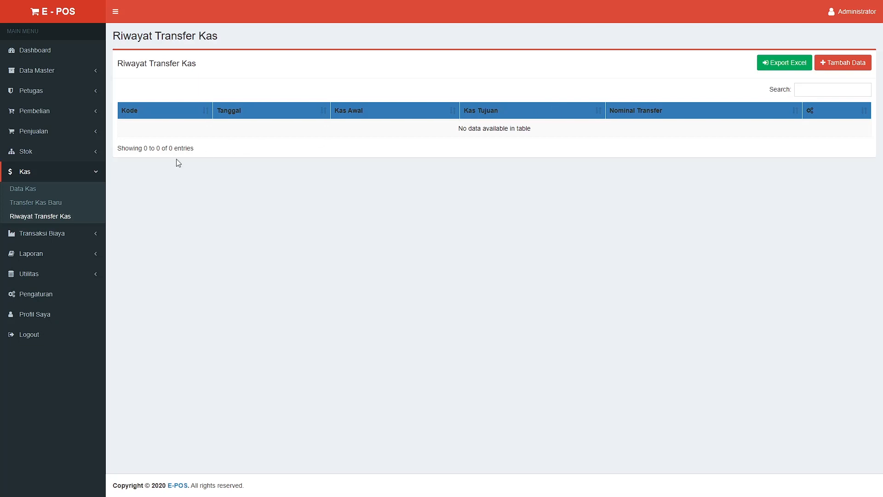
{"action": "left_click", "coordinate": [31, 203]}
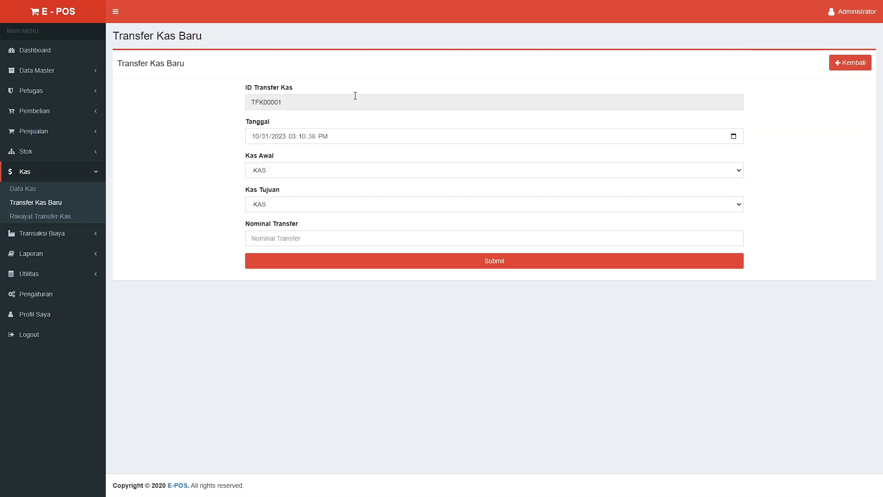
Submit transfer TFK00001 of 10.000 from KAS to BRI, then expand Transaksi Biaya
{"action": "left_click", "coordinate": [363, 170]}
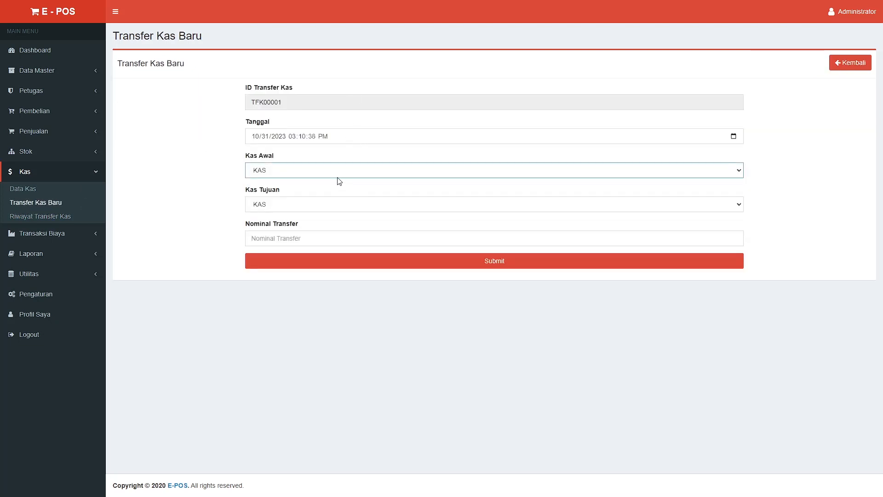
{"action": "left_click", "coordinate": [332, 204]}
{"action": "left_click", "coordinate": [322, 227]}
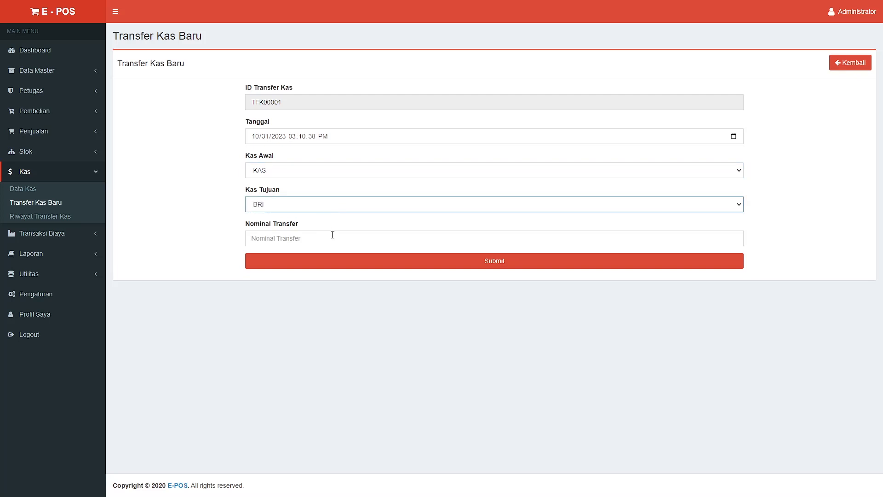
{"action": "left_click", "coordinate": [332, 236]}
{"action": "type", "text": "10000"}
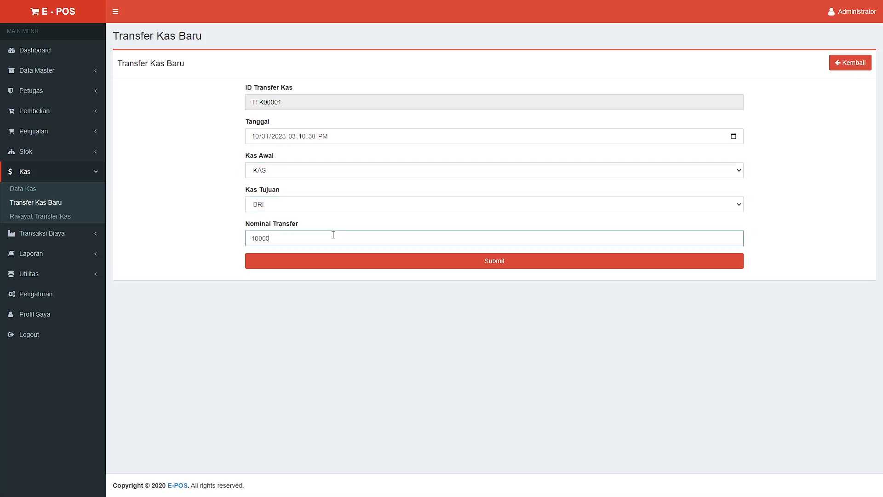
{"action": "left_click", "coordinate": [362, 265]}
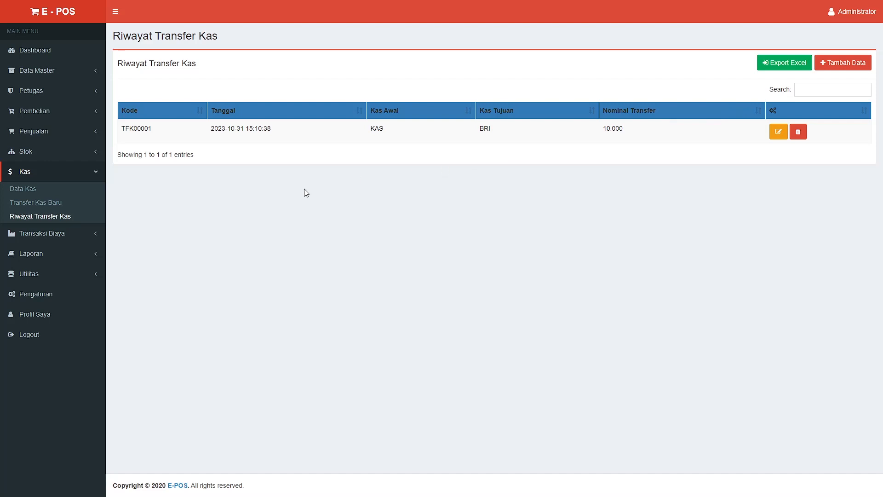
{"action": "left_click", "coordinate": [95, 234]}
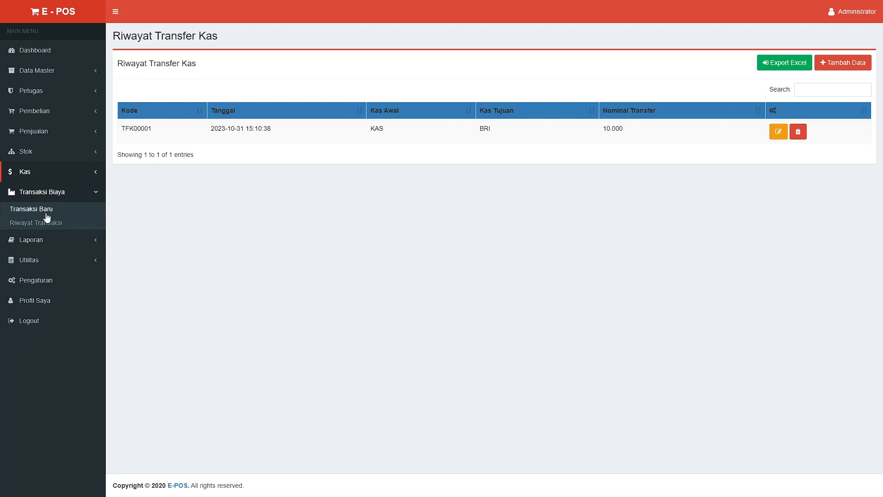
Fill an unsaved LISTRIK expense paid from KAS totalling 150000, then open Riwayat Transaksi
{"action": "left_click", "coordinate": [42, 209]}
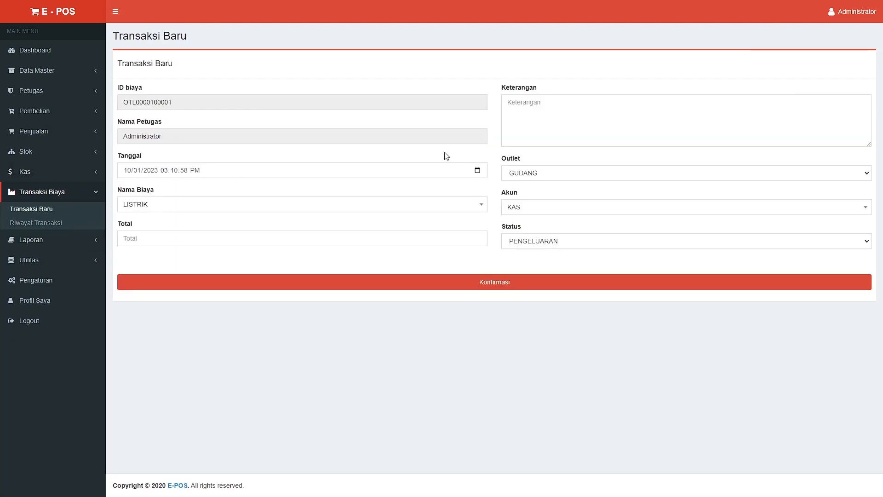
{"action": "left_click", "coordinate": [428, 207]}
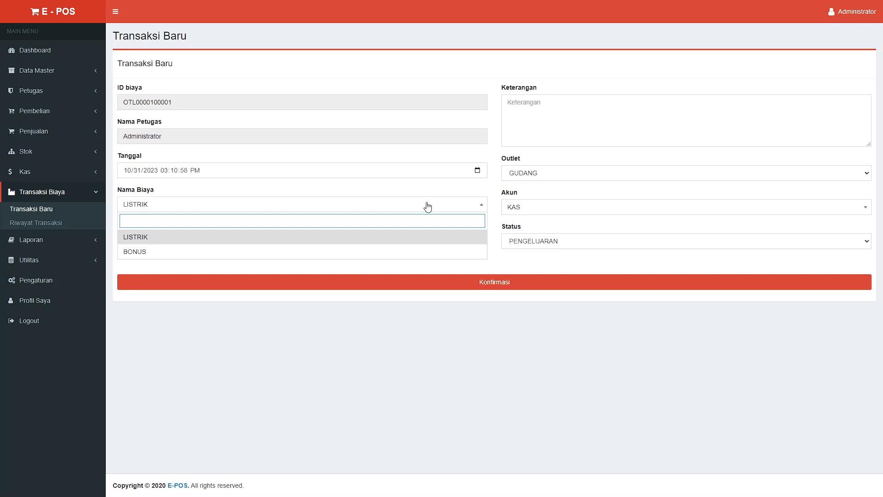
{"action": "left_click", "coordinate": [428, 205]}
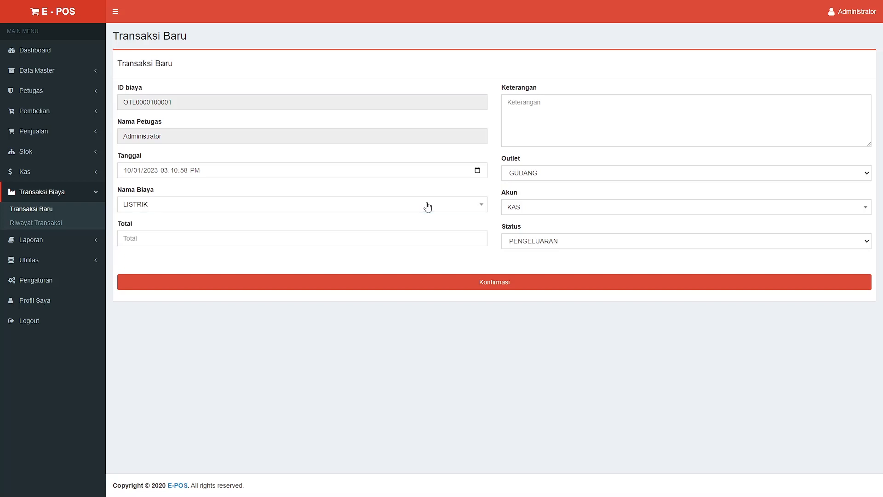
{"action": "left_click", "coordinate": [517, 211]}
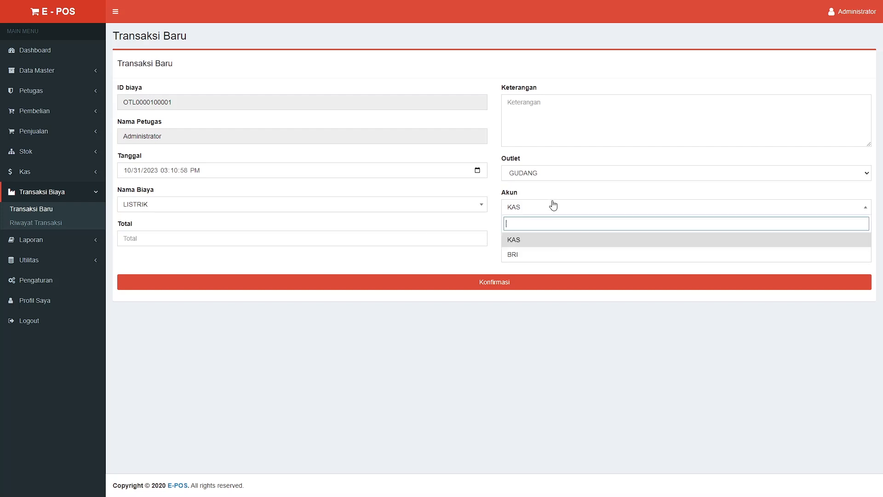
{"action": "left_click", "coordinate": [541, 240]}
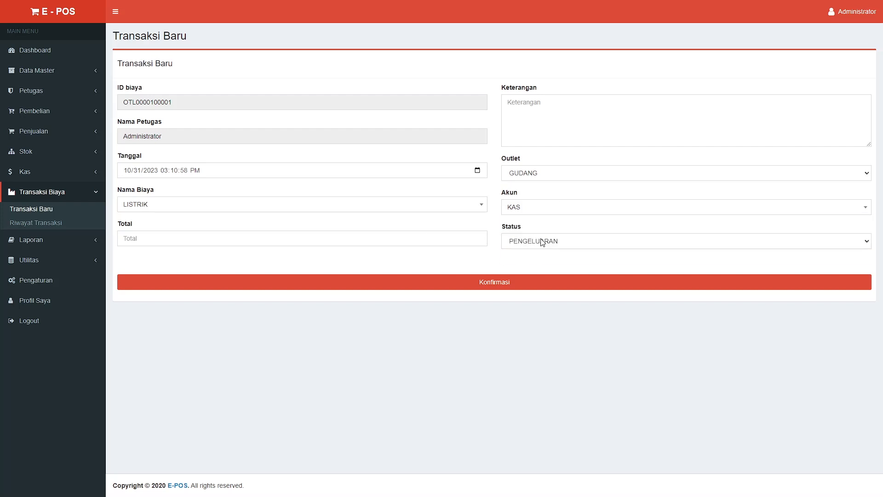
{"action": "left_click", "coordinate": [541, 241]}
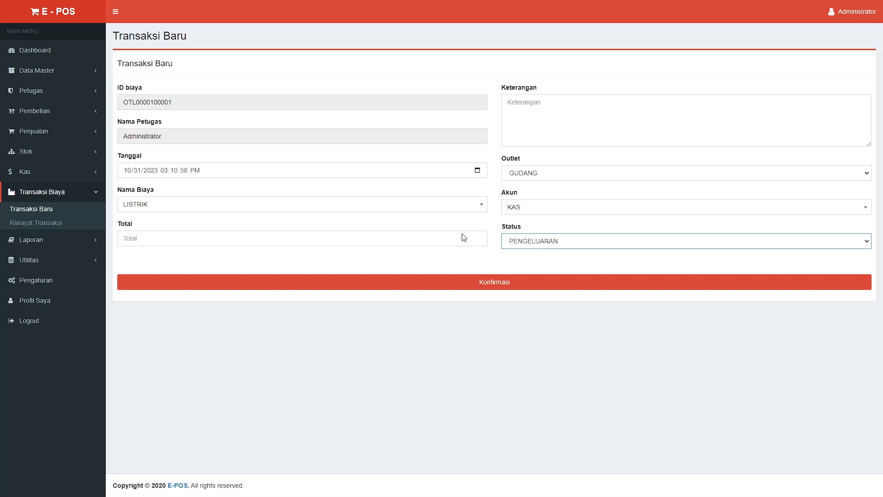
{"action": "left_click", "coordinate": [380, 238]}
{"action": "type", "text": "200000"}
{"action": "left_click", "coordinate": [211, 263]}
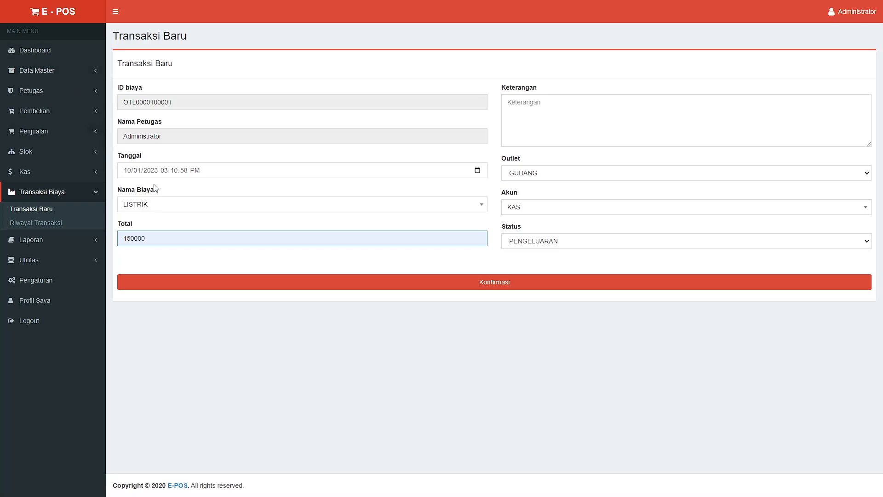
{"action": "left_click", "coordinate": [60, 225]}
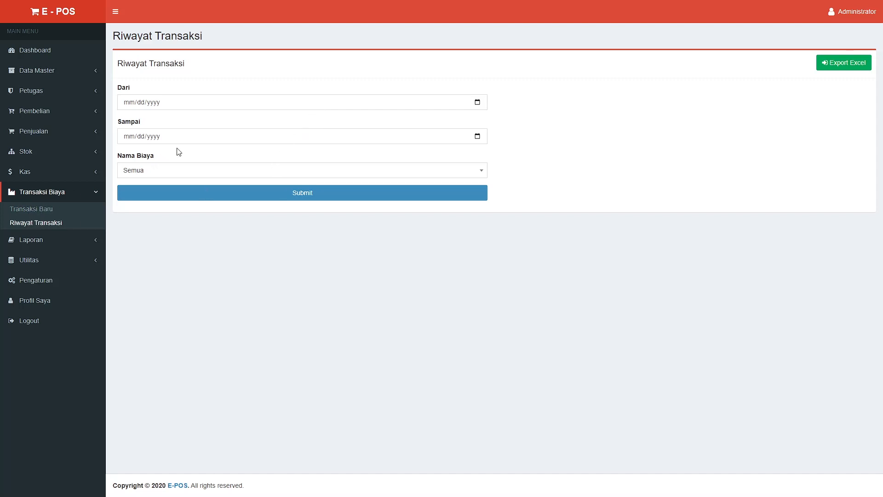
Filter expense history from 01/31/2023, dismiss the DataTables warning, and return to Transaksi Baru
{"action": "left_click", "coordinate": [481, 106]}
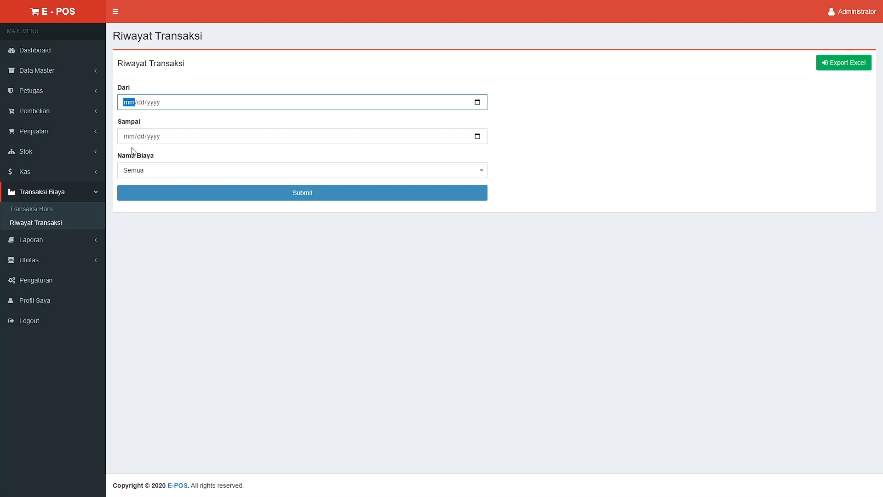
{"action": "left_click", "coordinate": [146, 146]}
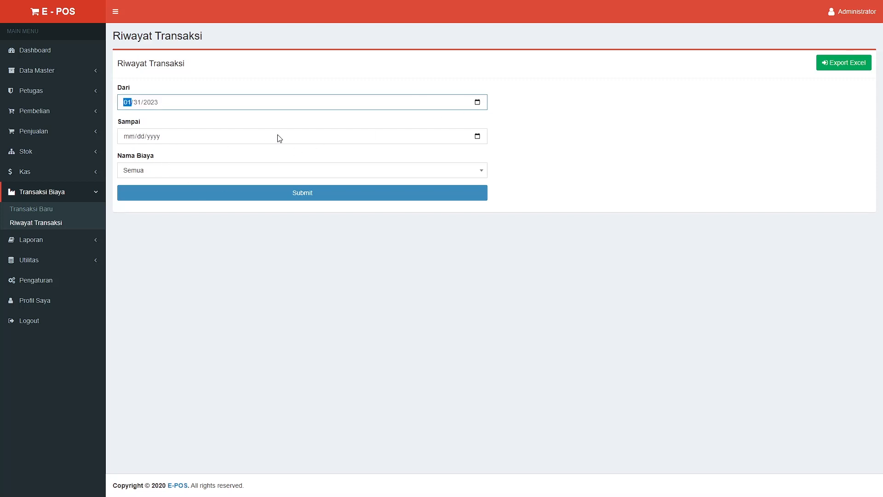
{"action": "left_click", "coordinate": [216, 195]}
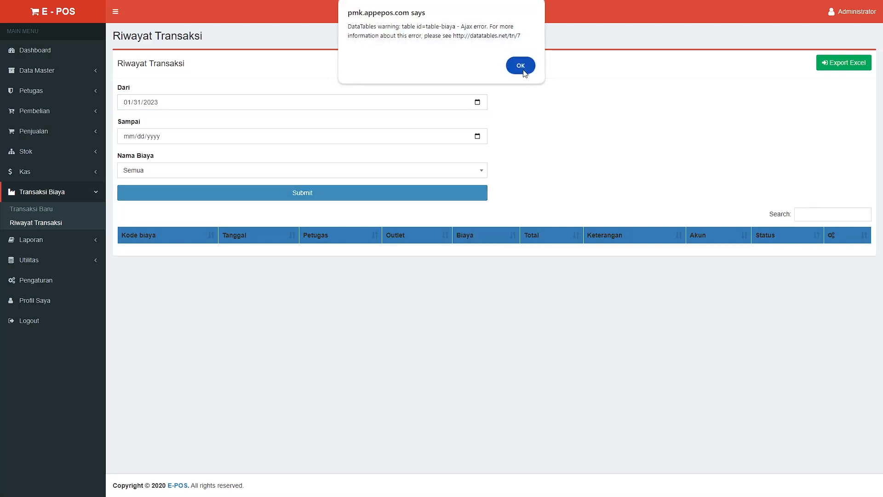
{"action": "left_click", "coordinate": [525, 74]}
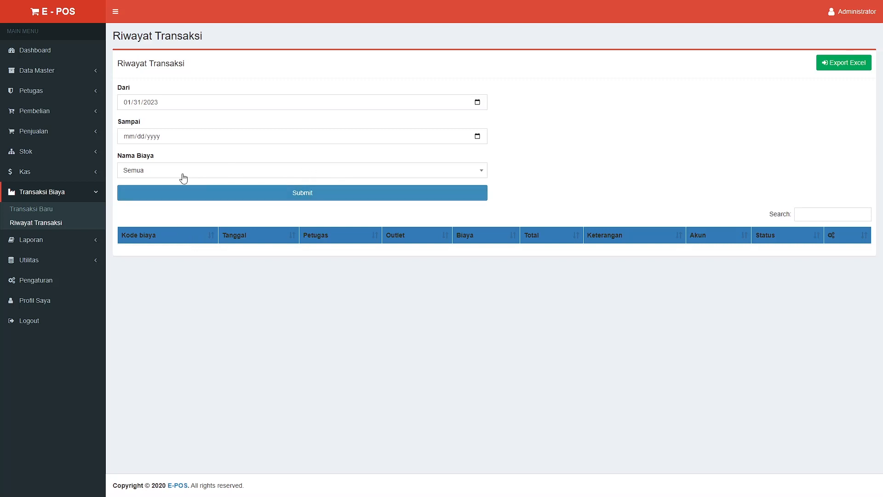
{"action": "left_click", "coordinate": [52, 208]}
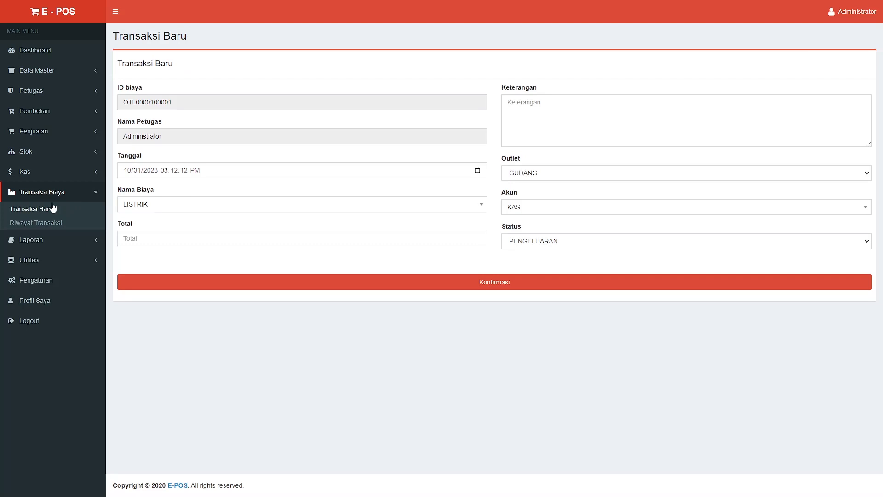
Expand Laporan and open the Laporan Penjualan overview
{"action": "left_click", "coordinate": [96, 239]}
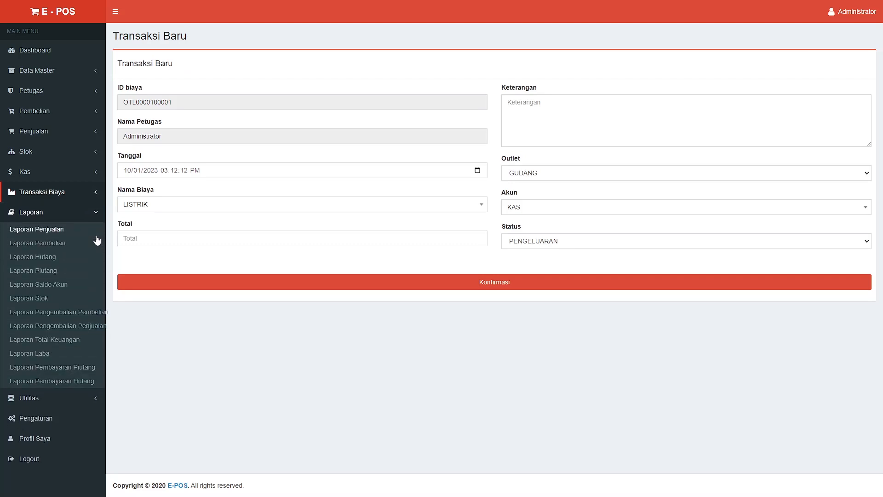
{"action": "left_click", "coordinate": [55, 236]}
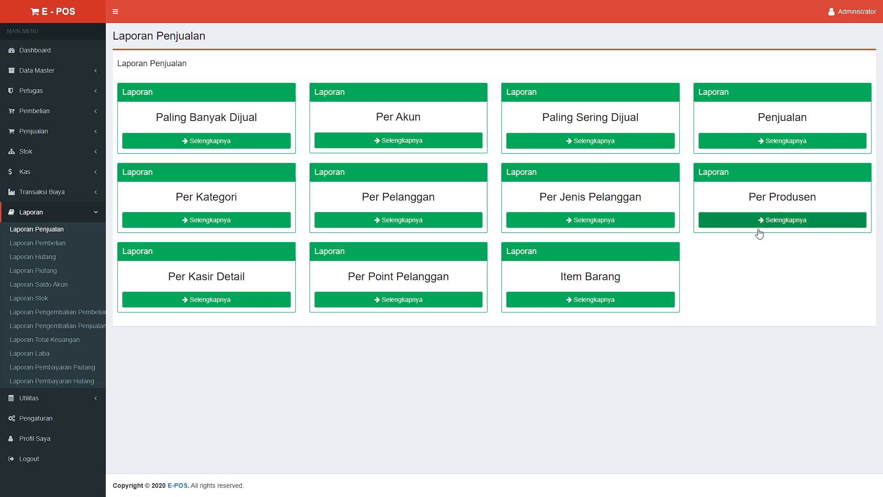
Run Paling Banyak Dijual for YUSIMOX TAB with Produsen back on Semua, then reopen Laporan Penjualan
{"action": "left_click", "coordinate": [233, 142]}
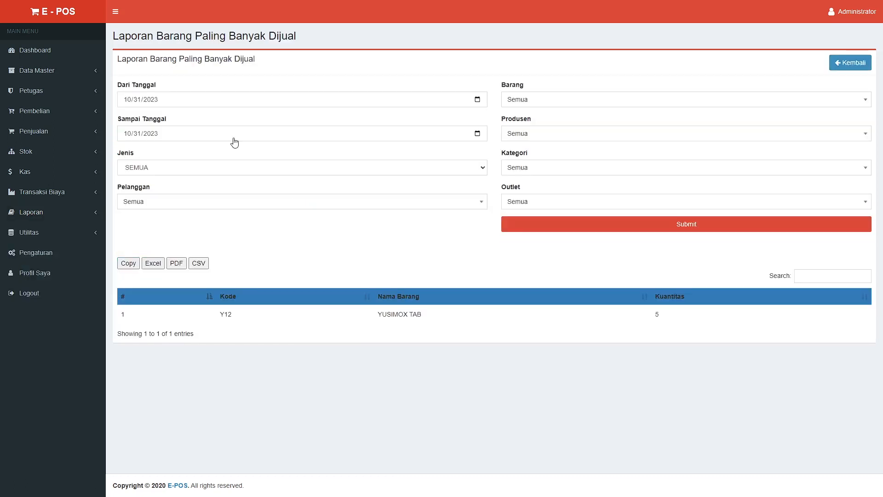
{"action": "left_click", "coordinate": [537, 101]}
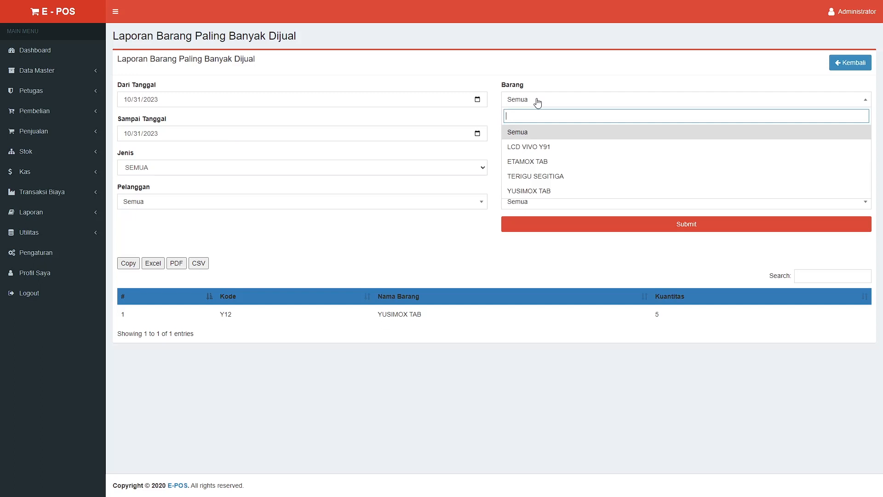
{"action": "left_click", "coordinate": [546, 190]}
{"action": "left_click", "coordinate": [553, 134]}
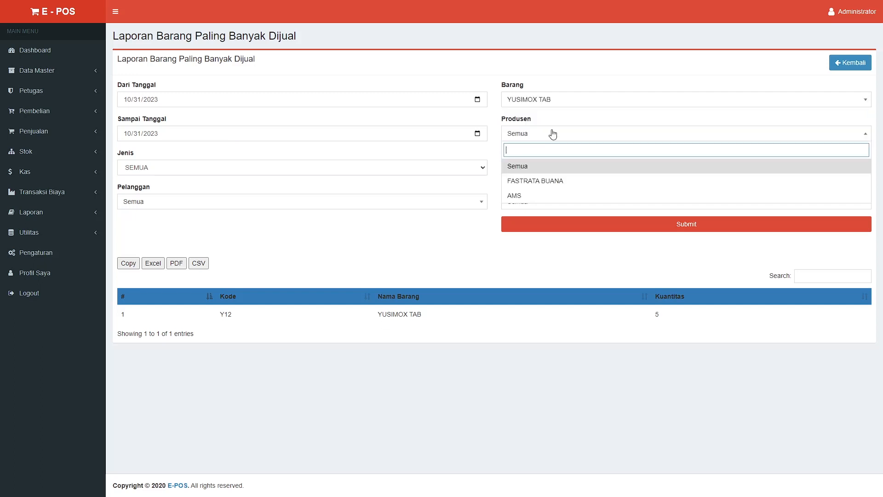
{"action": "left_click", "coordinate": [542, 184]}
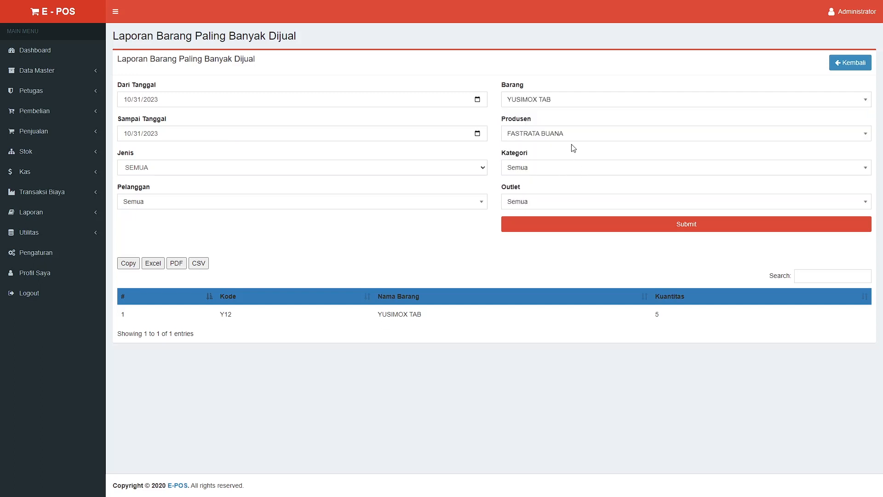
{"action": "left_click", "coordinate": [558, 138]}
{"action": "left_click", "coordinate": [538, 168]}
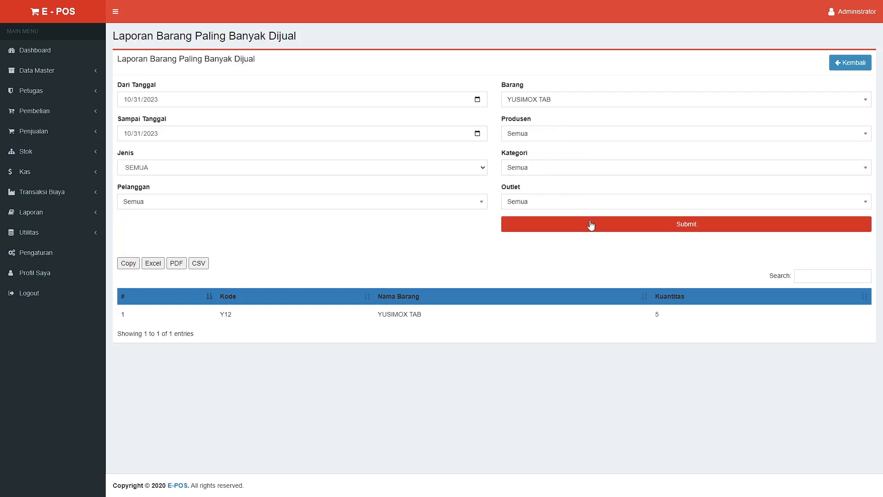
{"action": "left_click", "coordinate": [592, 226]}
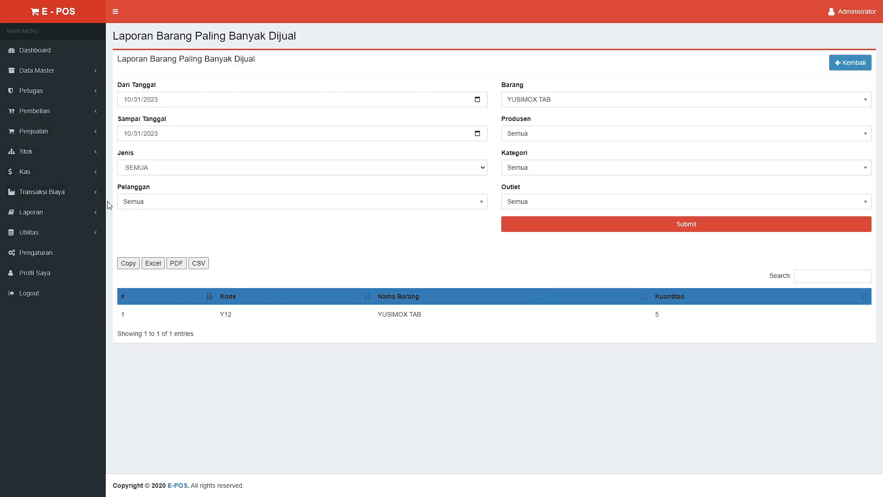
{"action": "left_click", "coordinate": [69, 212]}
{"action": "left_click", "coordinate": [51, 231]}
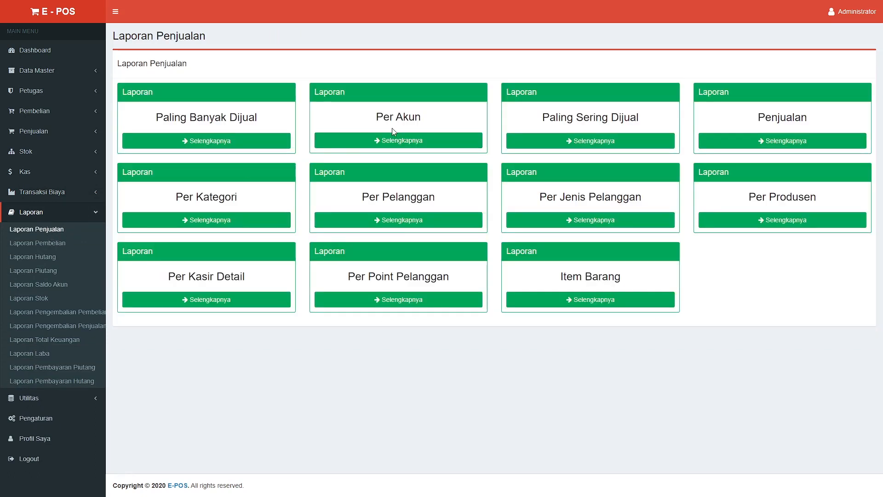
View the Per Akun sales report, then open Laporan Pembelian leaving Kasir and Barang on Semua
{"action": "left_click", "coordinate": [407, 138]}
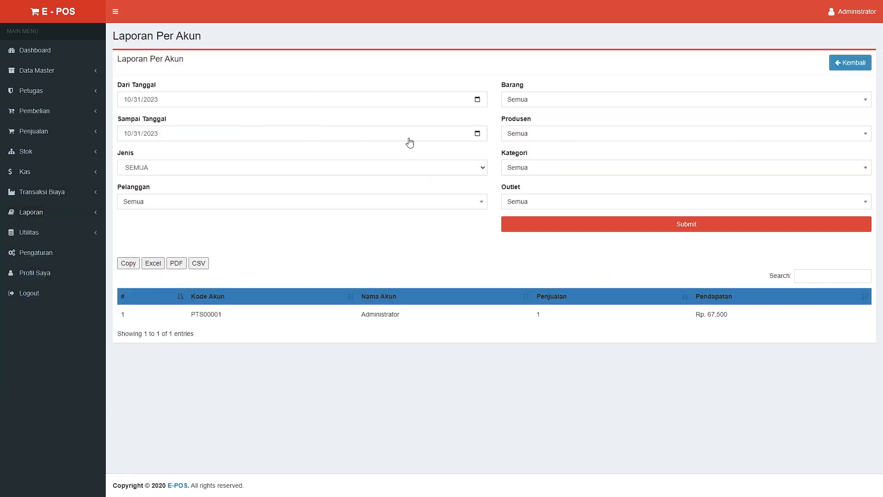
{"action": "left_click", "coordinate": [97, 213]}
{"action": "left_click", "coordinate": [58, 246]}
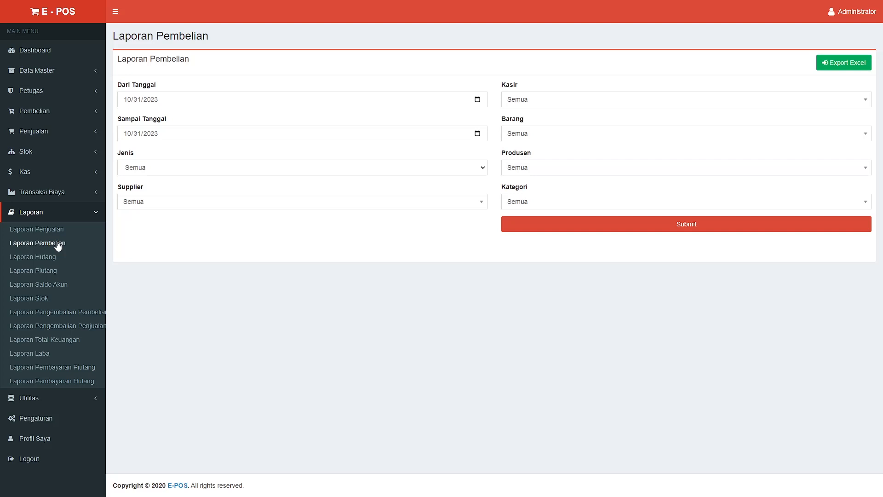
{"action": "left_click", "coordinate": [575, 101]}
{"action": "left_click", "coordinate": [577, 104]}
{"action": "left_click", "coordinate": [574, 136]}
{"action": "left_click", "coordinate": [576, 140]}
Run Laporan Hutang from 01/31/2023, which returns no data, then open Laporan Piutang
{"action": "left_click", "coordinate": [37, 260]}
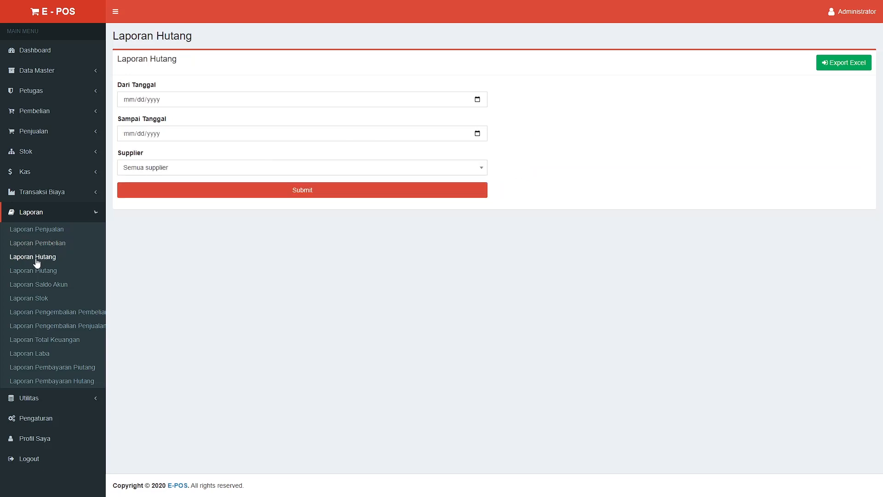
{"action": "left_click", "coordinate": [452, 106]}
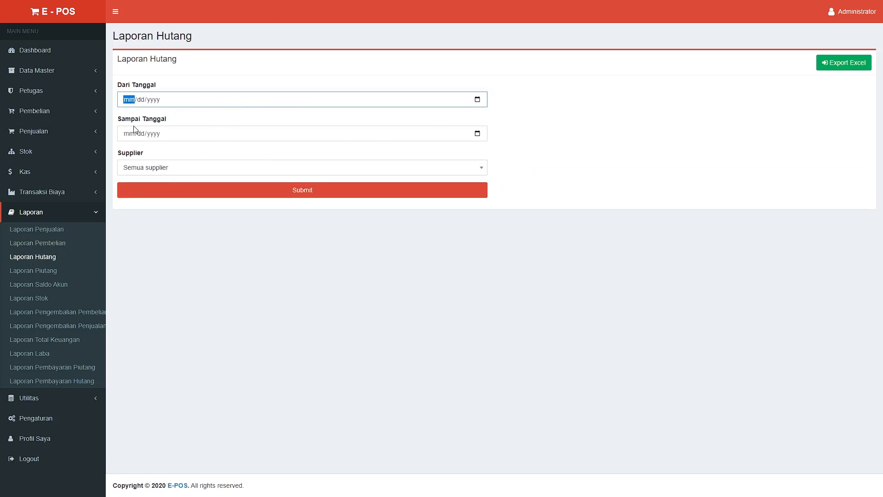
{"action": "left_click", "coordinate": [135, 150]}
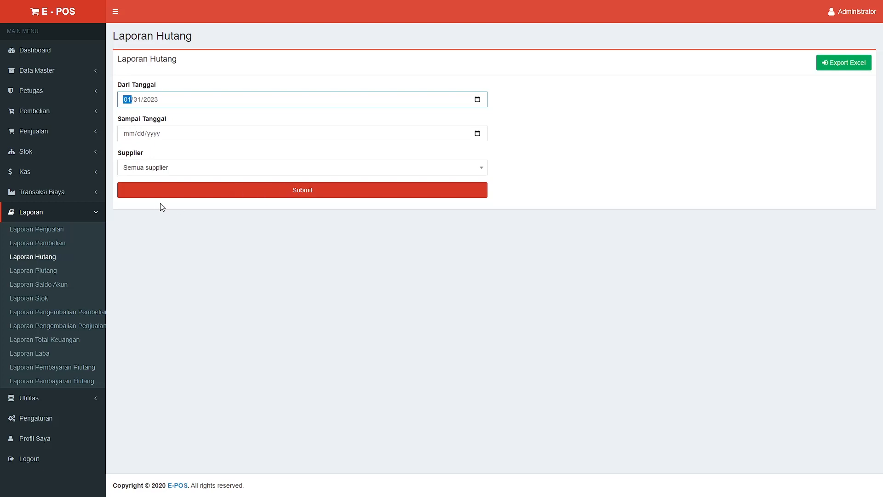
{"action": "left_click", "coordinate": [221, 196]}
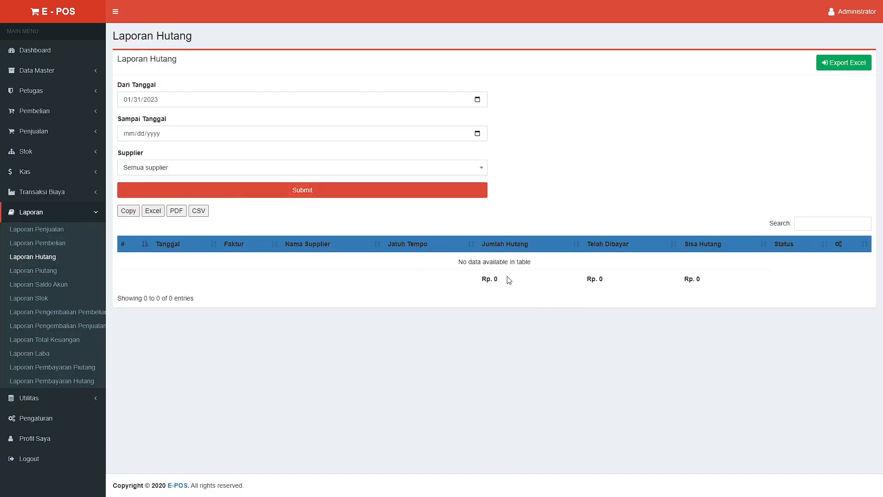
{"action": "left_click", "coordinate": [47, 271]}
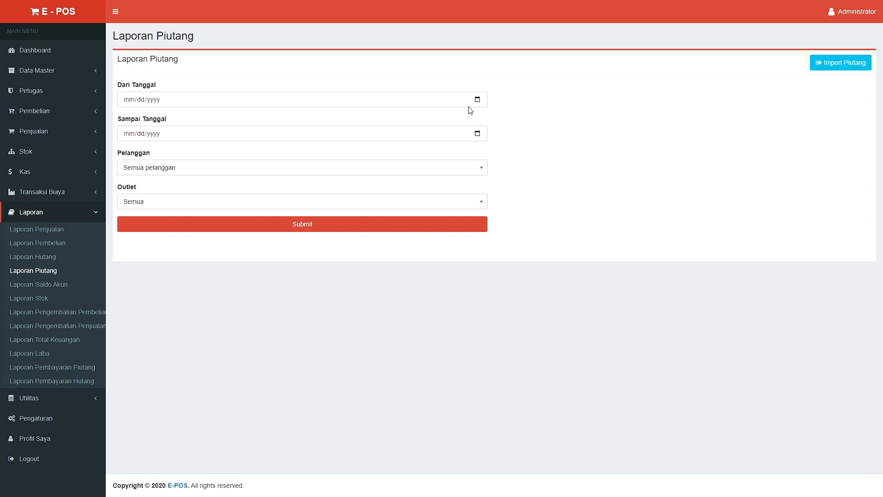
Open Laporan Saldo Akun and highlight the KAS balance of -491,000
{"action": "left_click", "coordinate": [61, 285]}
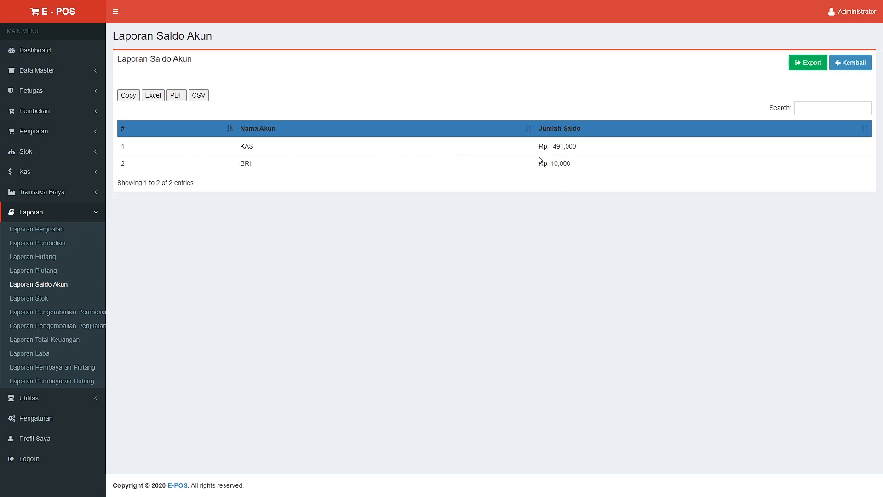
{"action": "left_click_drag", "start_coordinate": [551, 148], "coordinate": [577, 151]}
Generate Laporan Stok and scroll across all columns of the four-item stock table
{"action": "left_click", "coordinate": [554, 146]}
{"action": "left_click", "coordinate": [42, 299]}
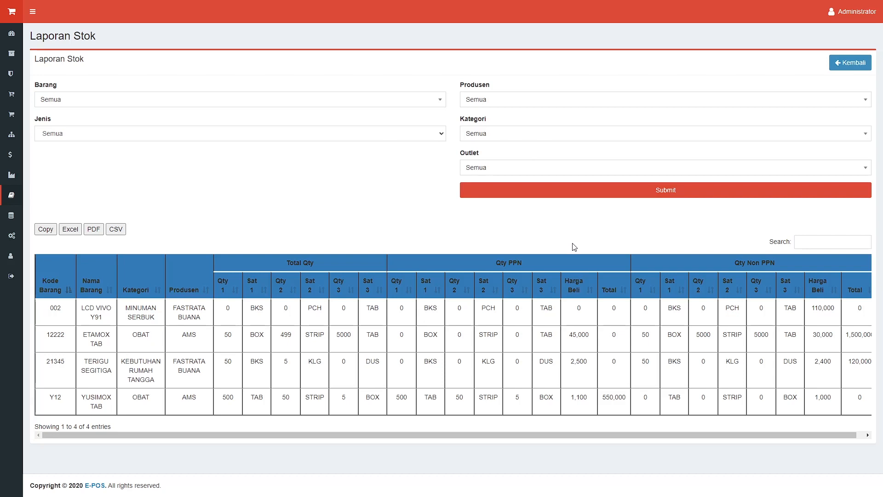
{"action": "left_click", "coordinate": [559, 198]}
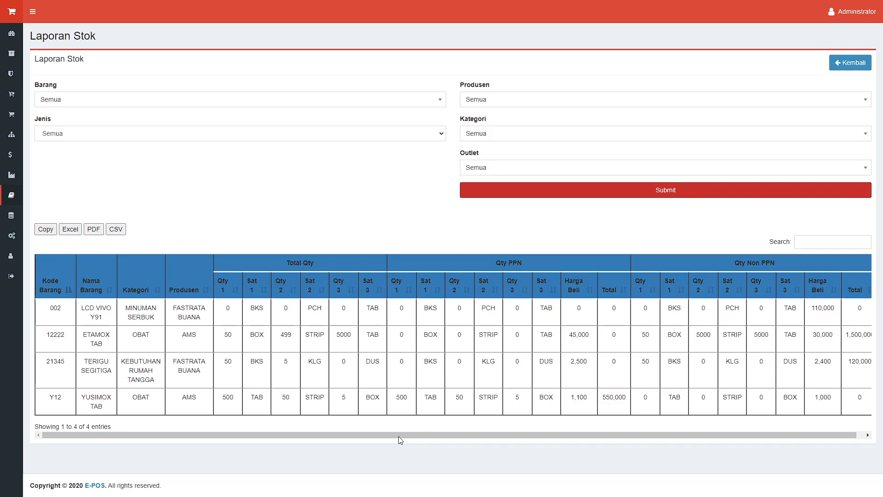
{"action": "left_click_drag", "start_coordinate": [398, 435], "coordinate": [415, 436]}
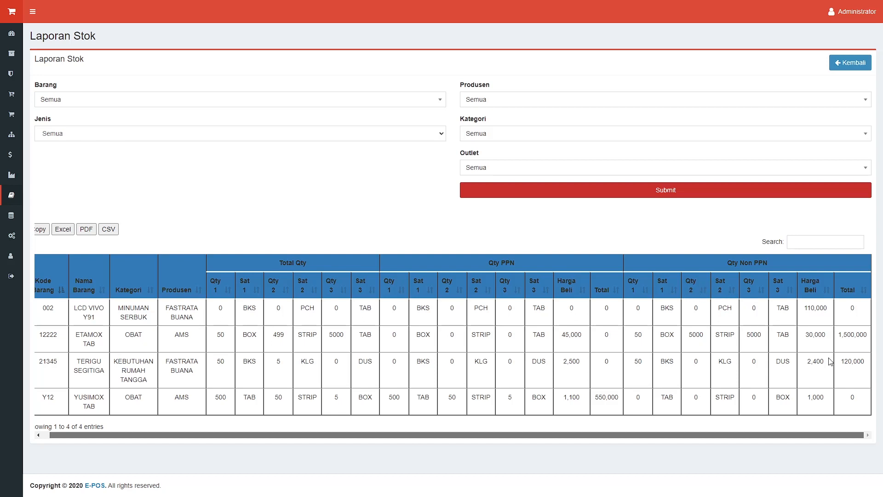
{"action": "scroll", "coordinate": [829, 358], "scroll_direction": "left", "scroll_amount": 1}
{"action": "left_click_drag", "start_coordinate": [755, 435], "coordinate": [763, 435]}
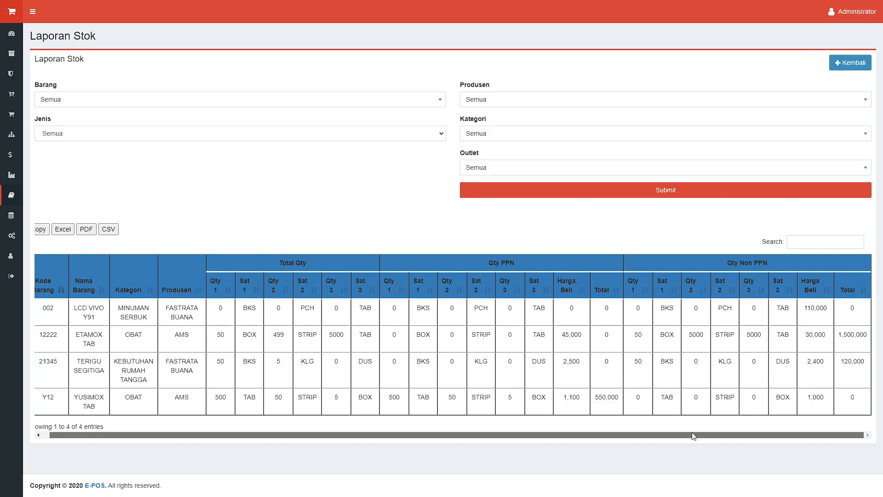
{"action": "left_click_drag", "start_coordinate": [695, 434], "coordinate": [632, 437]}
{"action": "left_click", "coordinate": [32, 11]}
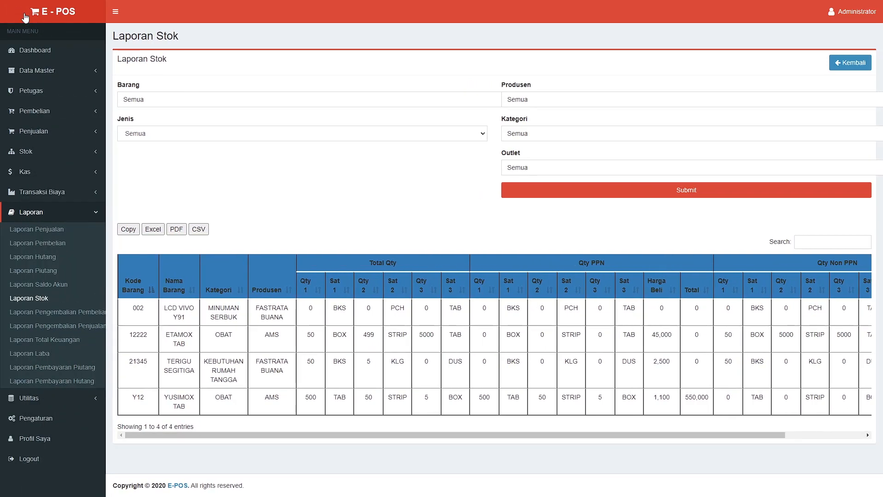
Generate the purchase returns report (two returns, 119,000), then open the sales returns report
{"action": "left_click", "coordinate": [53, 313]}
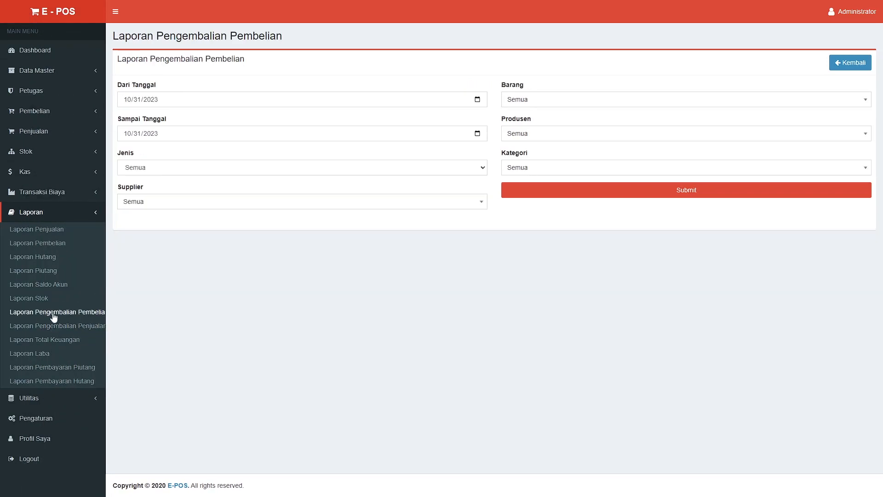
{"action": "left_click", "coordinate": [586, 196]}
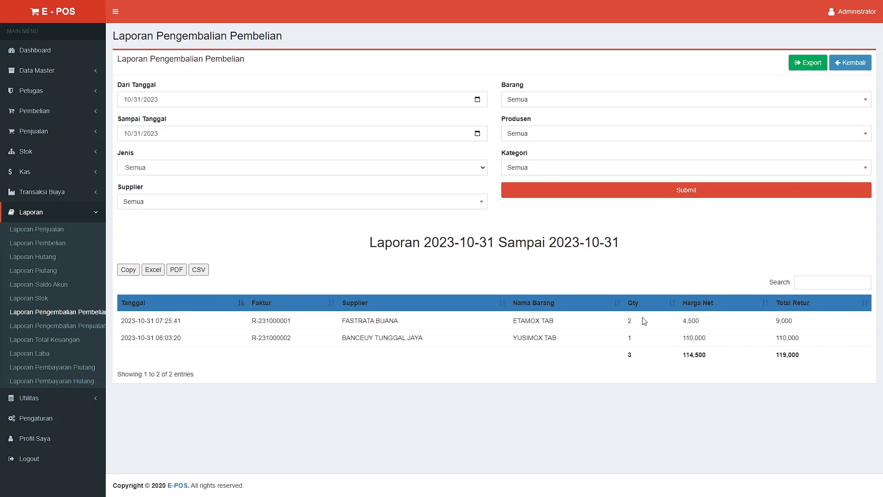
{"action": "left_click", "coordinate": [82, 325]}
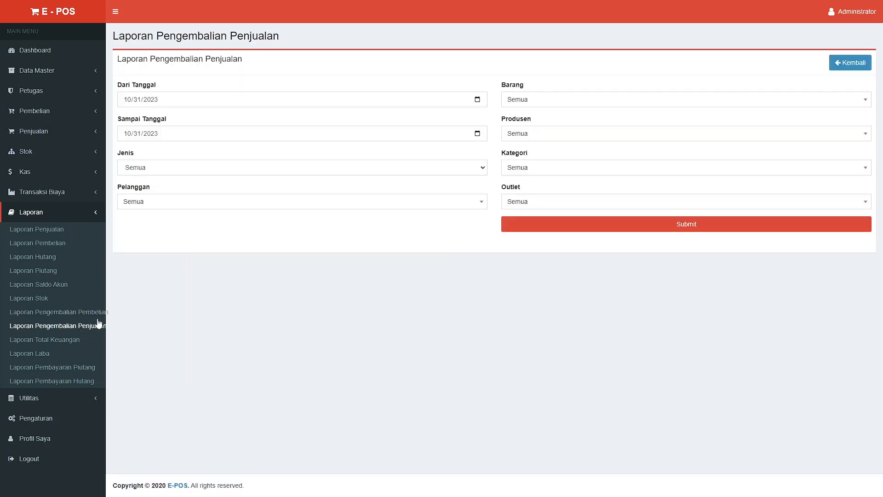
Open Laporan Total Keuangan and highlight the 660,000 purchases amount beside Sisa Kas Rp. -611,500
{"action": "left_click", "coordinate": [74, 341]}
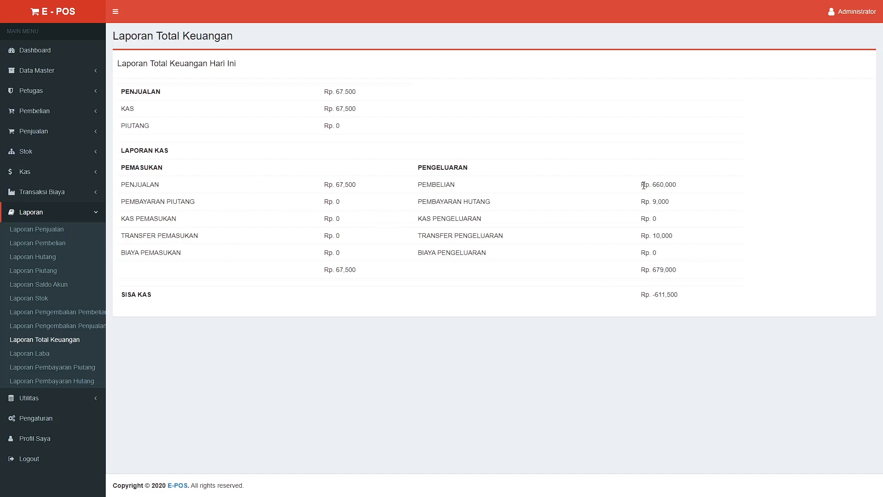
{"action": "left_click_drag", "start_coordinate": [653, 184], "coordinate": [677, 185]}
{"action": "left_click", "coordinate": [371, 269]}
Generate the Laporan Laba report for 10/31/2023 showing 17,500 profit, then open Laporan Pembayaran Piutang
{"action": "left_click", "coordinate": [48, 356]}
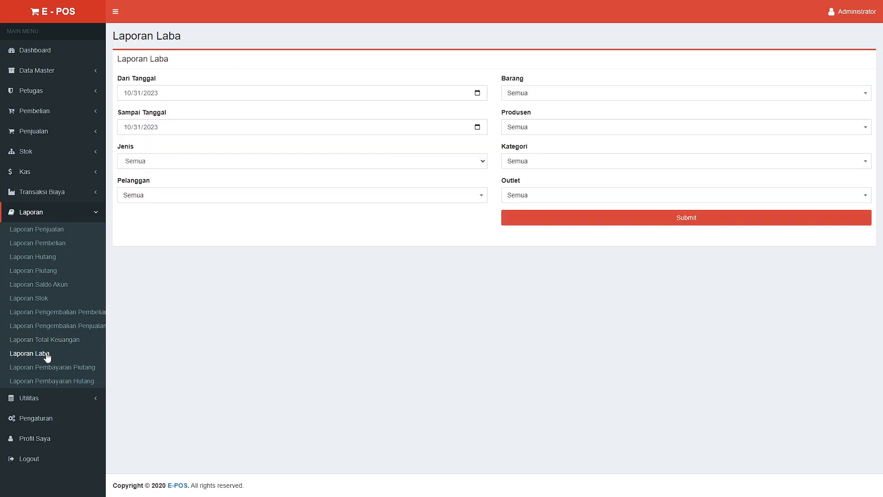
{"action": "left_click", "coordinate": [594, 217]}
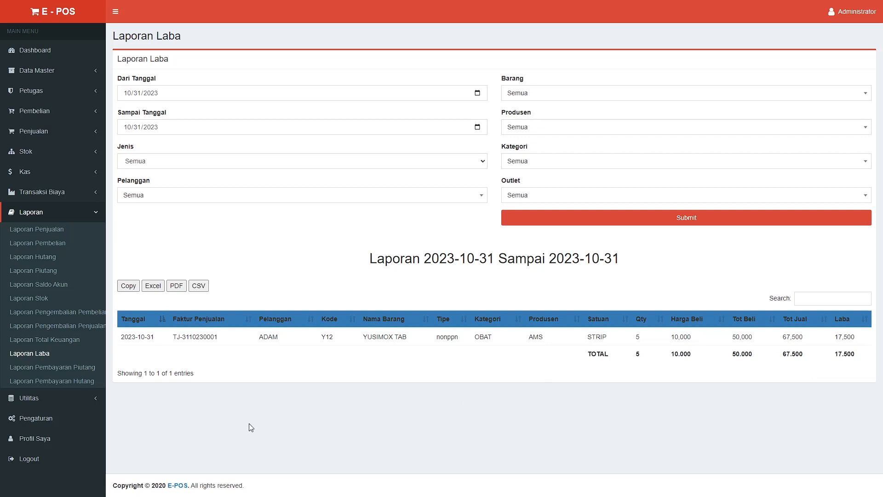
{"action": "left_click", "coordinate": [84, 367]}
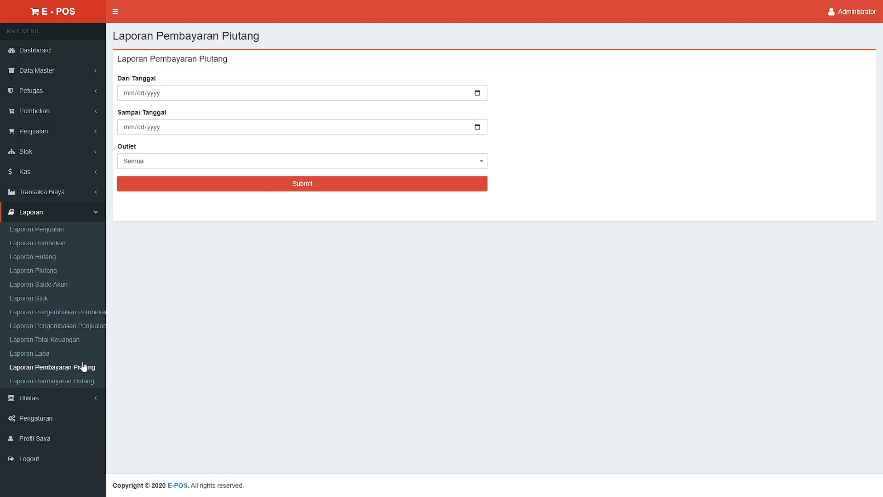
Submit the receivables payment report for 01/01/2023 to 10/31/2023, then open Laporan Pembayaran Hutang
{"action": "left_click", "coordinate": [480, 92]}
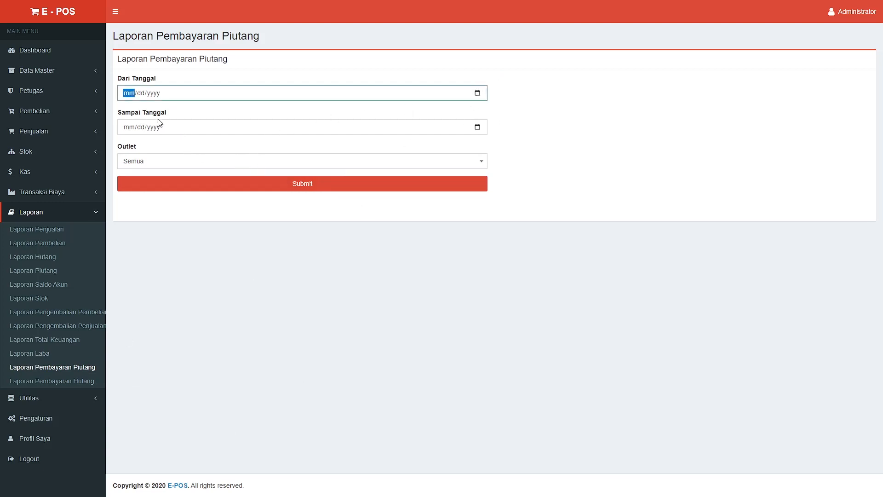
{"action": "left_click", "coordinate": [130, 147]}
{"action": "left_click", "coordinate": [131, 142]}
{"action": "left_click", "coordinate": [249, 125]}
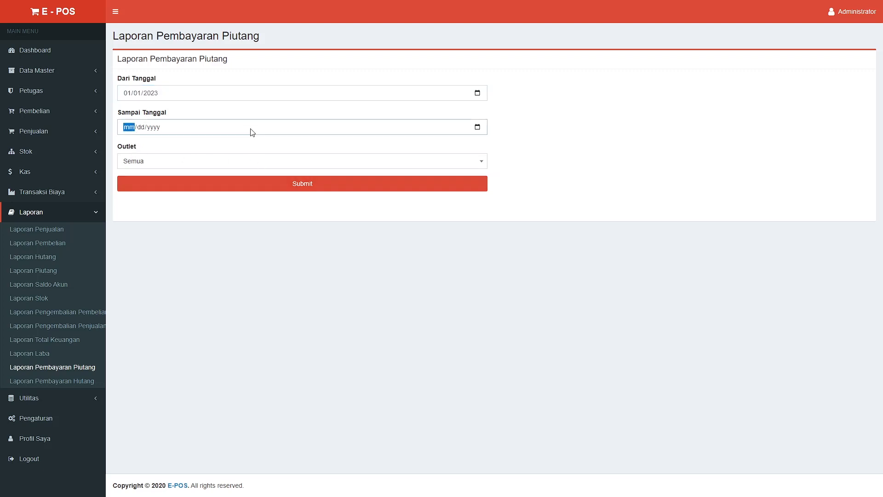
{"action": "left_click", "coordinate": [477, 128]}
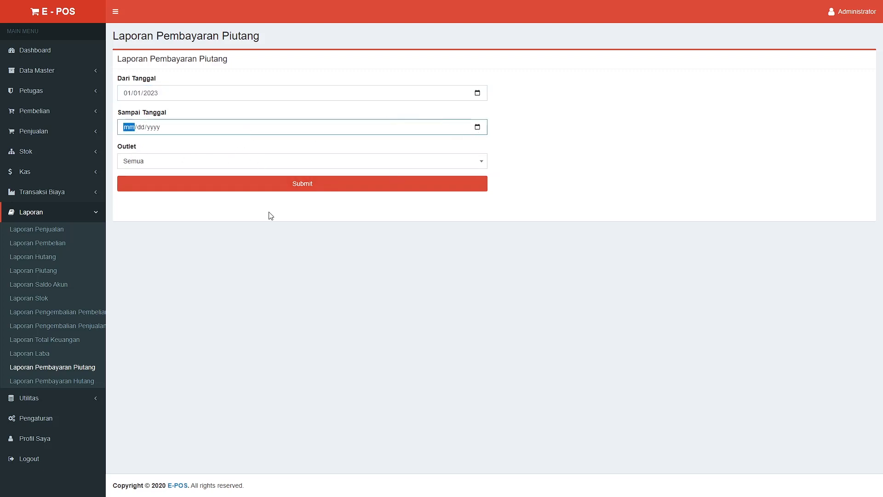
{"action": "left_click", "coordinate": [157, 237]}
{"action": "left_click", "coordinate": [219, 185]}
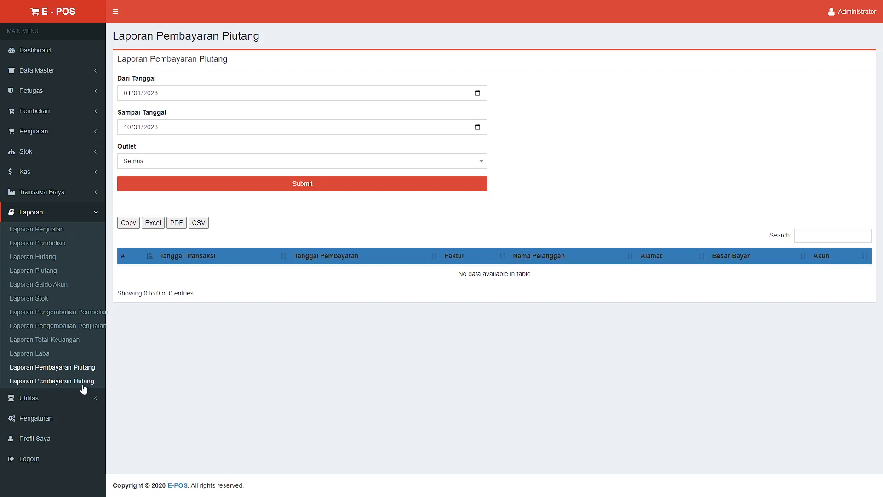
{"action": "left_click", "coordinate": [69, 381]}
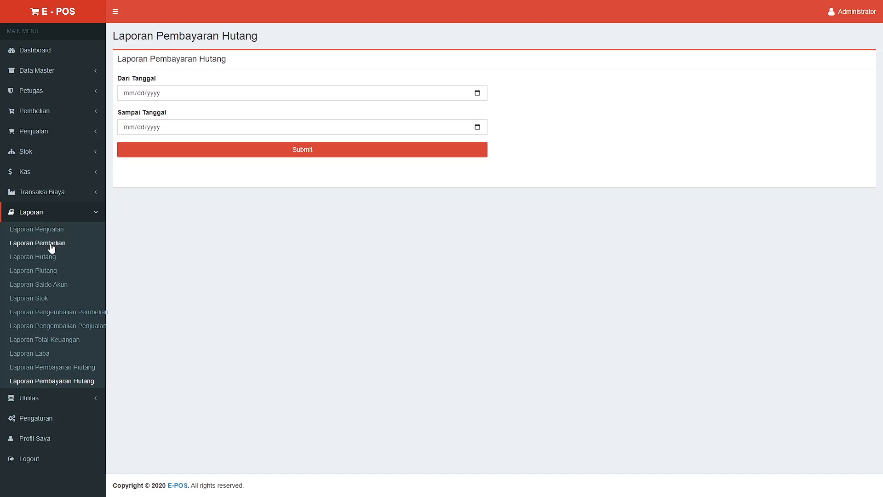
Expand Utilitas, look at the database backup page, then go to Menu Management
{"action": "left_click", "coordinate": [93, 399]}
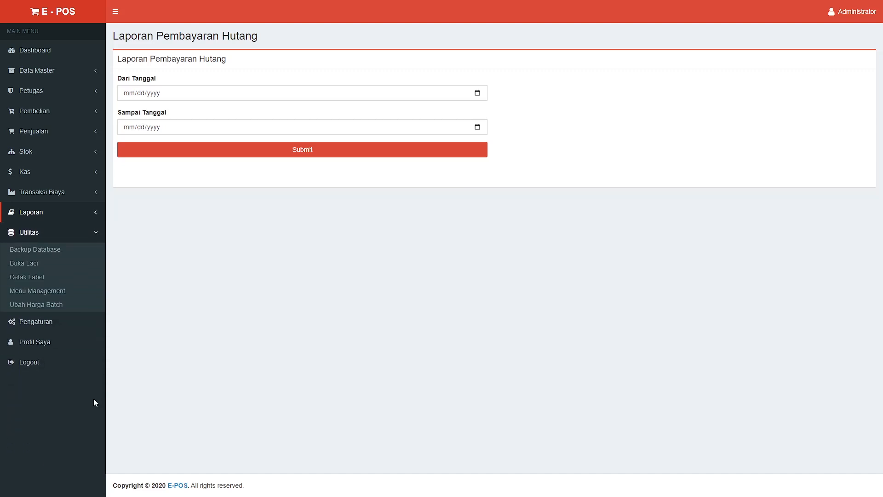
{"action": "left_click", "coordinate": [32, 251]}
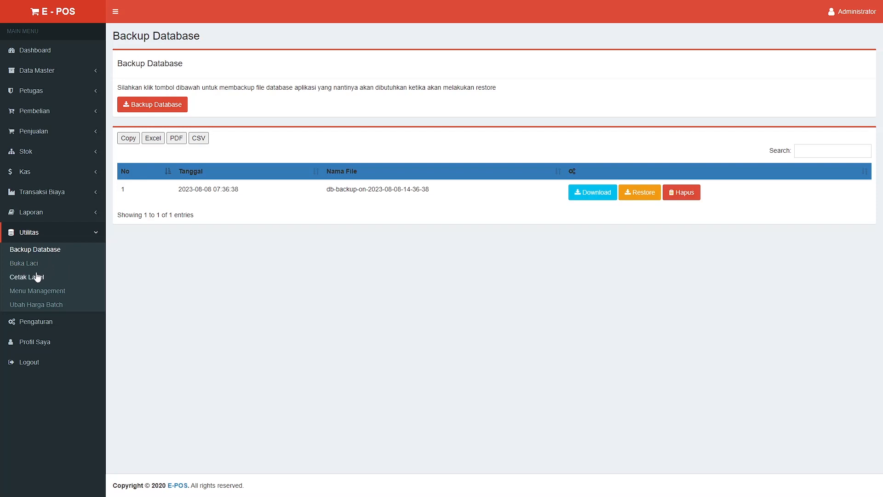
{"action": "left_click", "coordinate": [53, 294]}
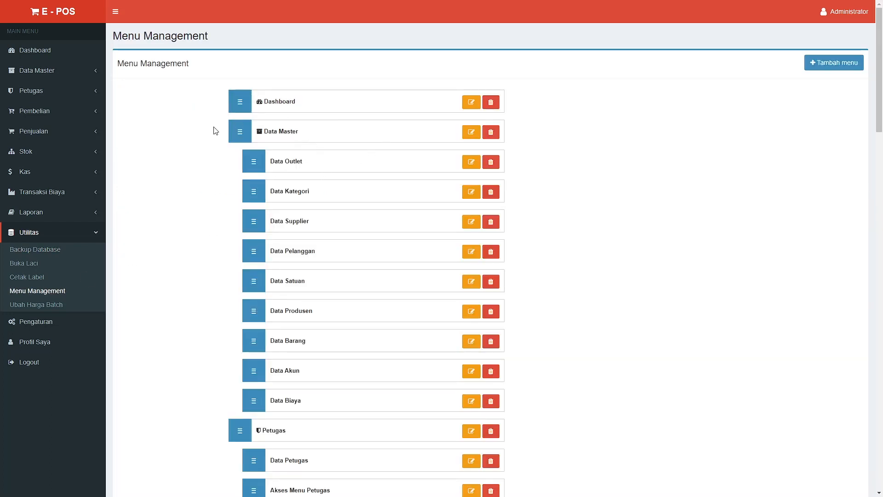
Open Ubah Harga Batch and select LCD VIVO Y91's 110000 cost in the price table
{"action": "mouse_move", "coordinate": [240, 132]}
{"action": "left_mouse_down"}
{"action": "mouse_move", "coordinate": [235, 162]}
{"action": "mouse_move", "coordinate": [235, 123]}
{"action": "mouse_move", "coordinate": [240, 134]}
{"action": "left_mouse_up"}
{"action": "left_click", "coordinate": [47, 304]}
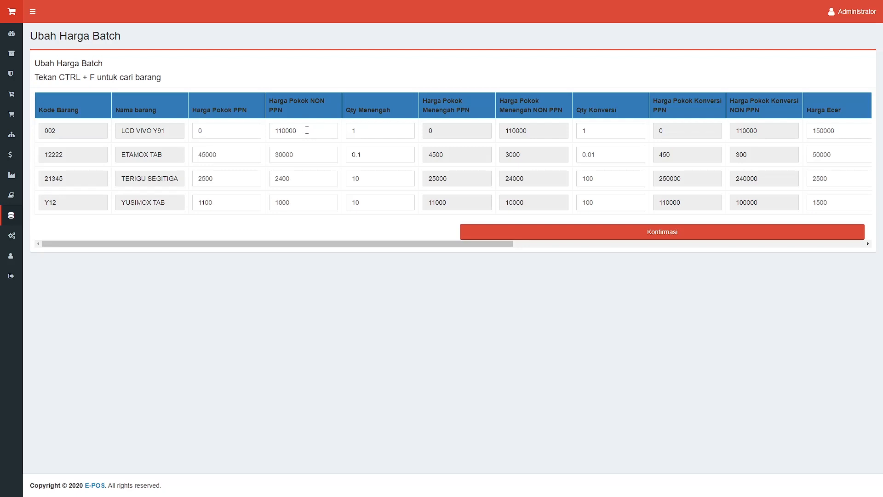
{"action": "left_click_drag", "start_coordinate": [307, 130], "coordinate": [271, 128]}
{"action": "left_click", "coordinate": [37, 14]}
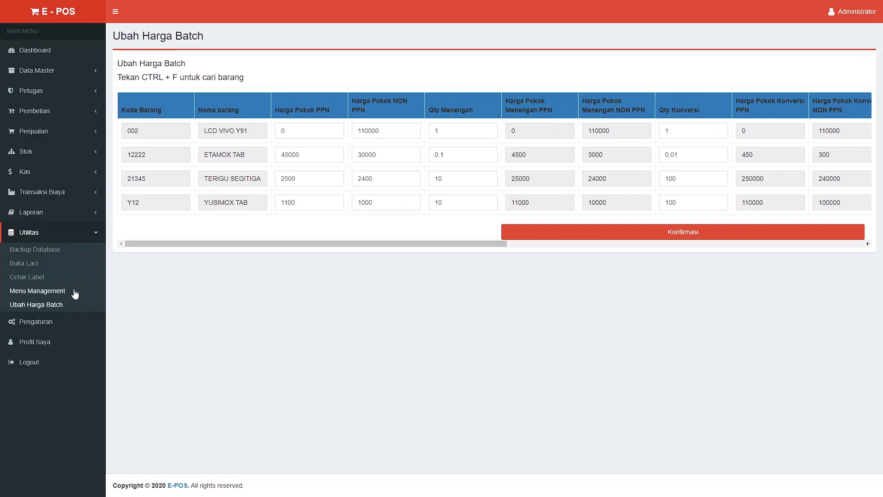
{"action": "left_click", "coordinate": [56, 322]}
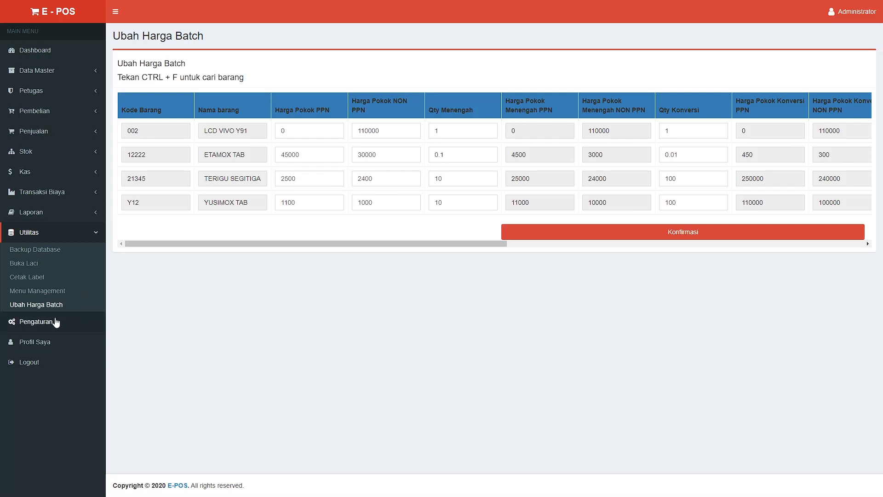
Check the customer points percentage, invoice note and low-stock warning fields on the Umum tab
{"action": "scroll", "coordinate": [177, 200], "scroll_direction": "down", "scroll_amount": 2}
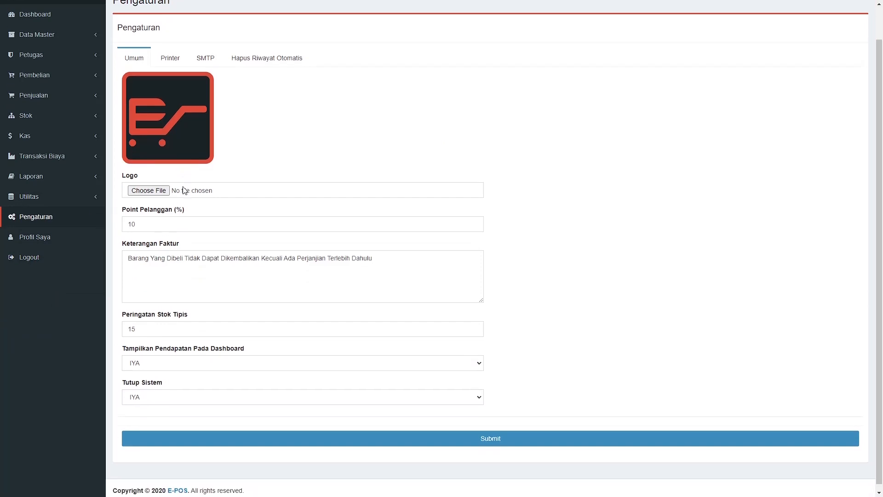
{"action": "double_click", "coordinate": [156, 221]}
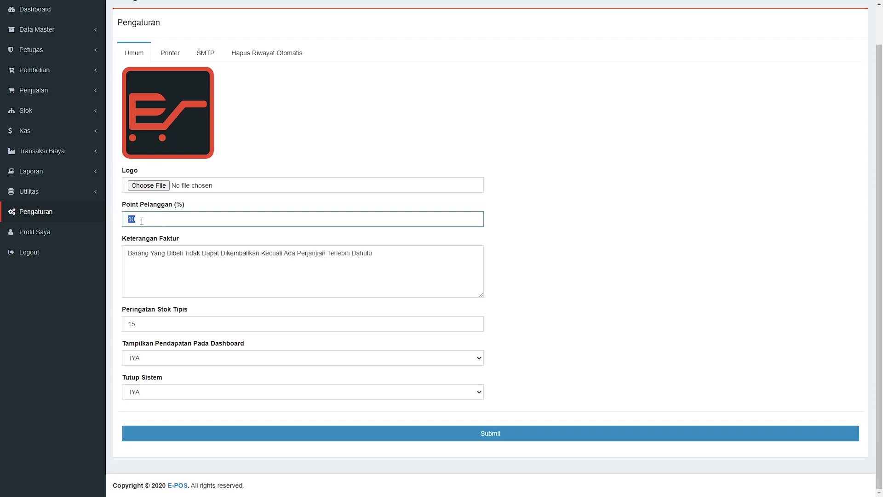
{"action": "left_click", "coordinate": [120, 207]}
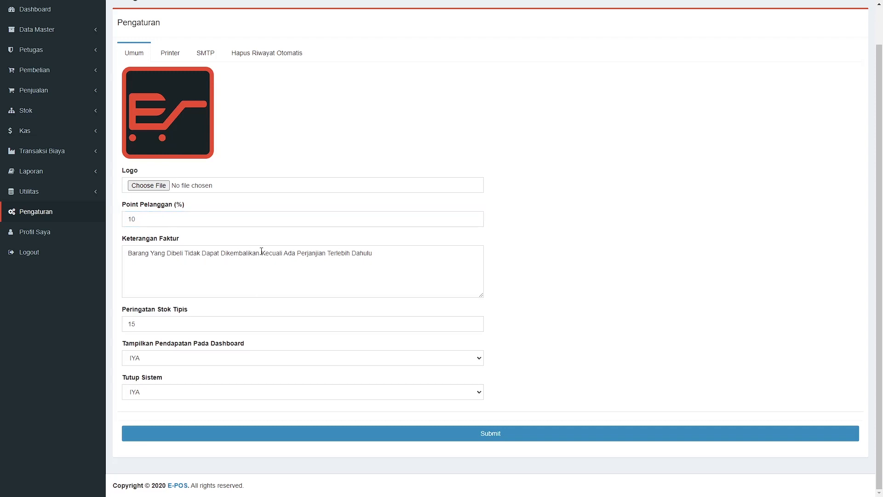
{"action": "left_click", "coordinate": [213, 269]}
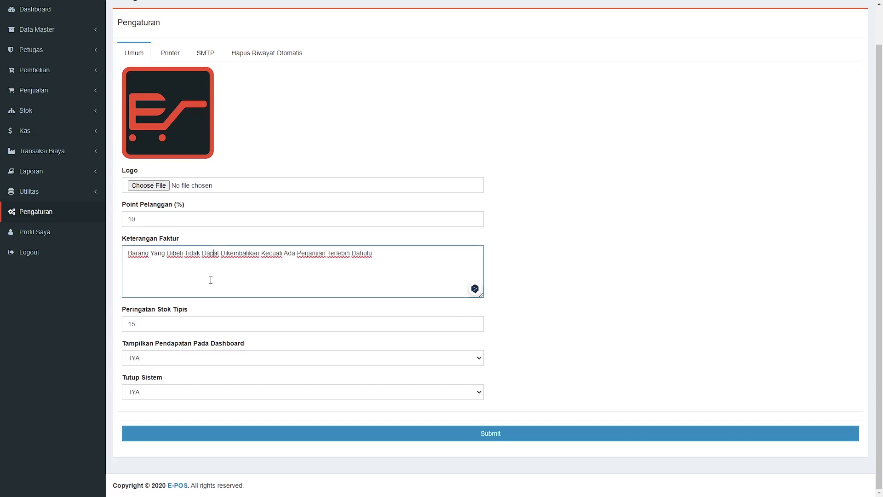
{"action": "left_click", "coordinate": [195, 324]}
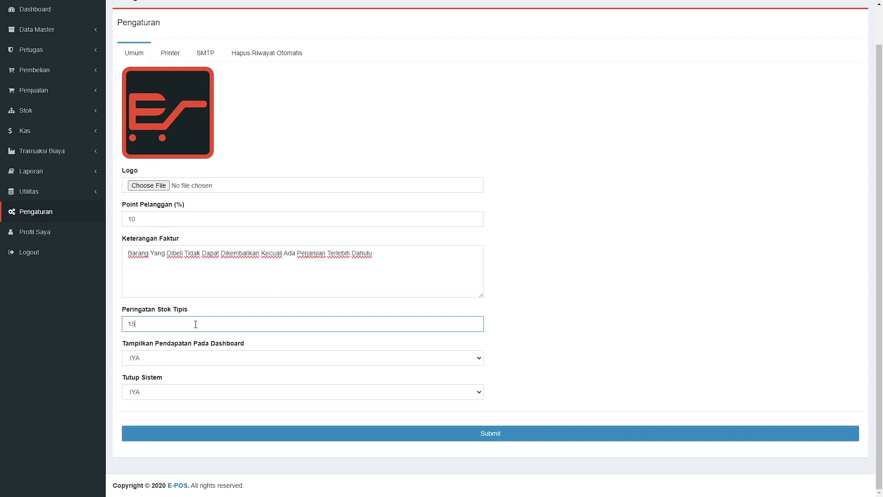
Check the dashboard-income and close-system choices, then switch to the Printer settings
{"action": "left_click", "coordinate": [230, 360]}
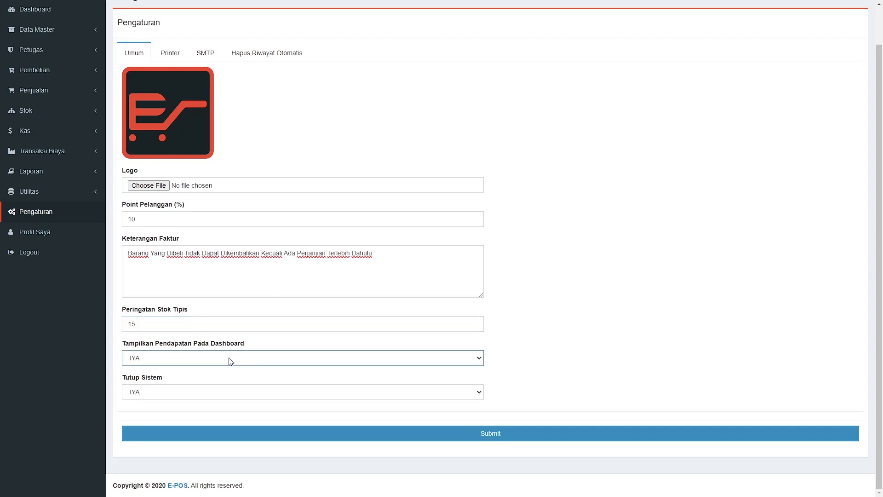
{"action": "left_click", "coordinate": [199, 391]}
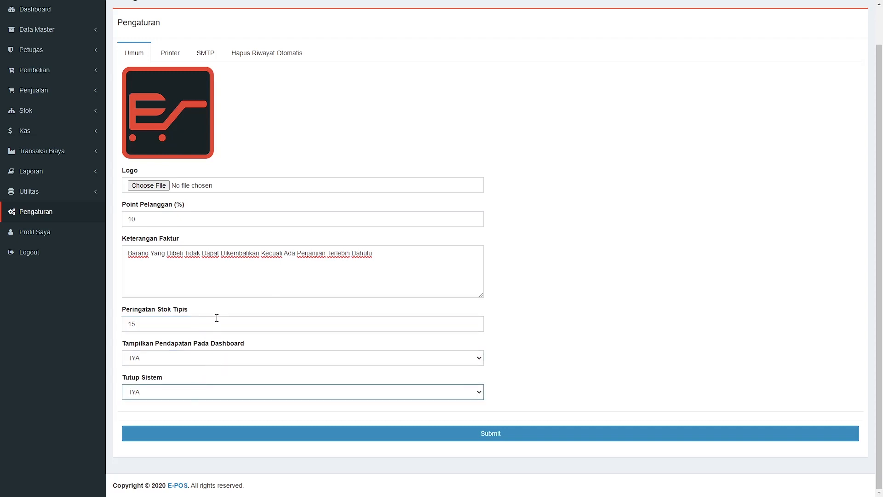
{"action": "scroll", "coordinate": [217, 318], "scroll_direction": "up", "scroll_amount": 1}
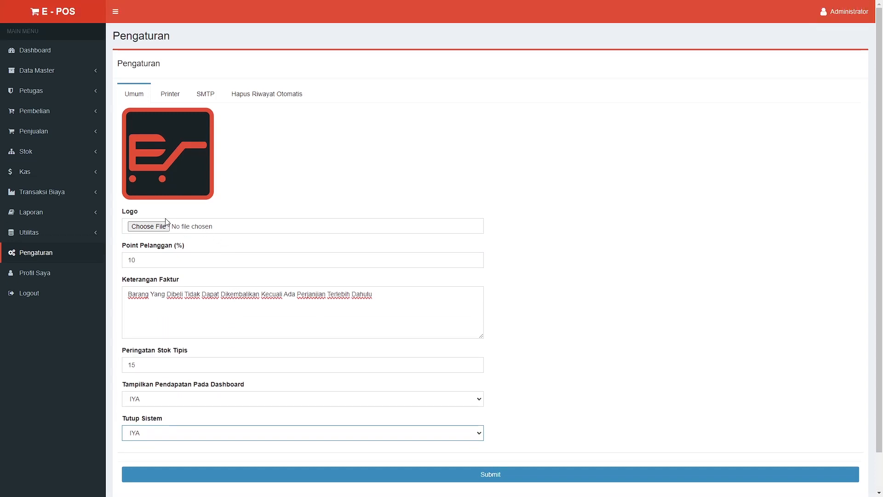
{"action": "left_click", "coordinate": [170, 94]}
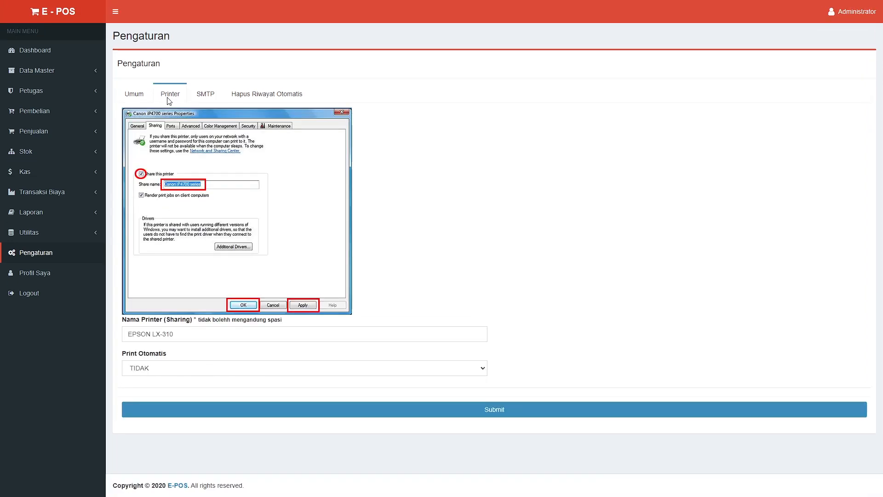
View SMTP, then check Hapus Riwayat Otomatis sales and purchase choices (TIDAK, 1 Hari) before Profil Saya
{"action": "left_click", "coordinate": [214, 92]}
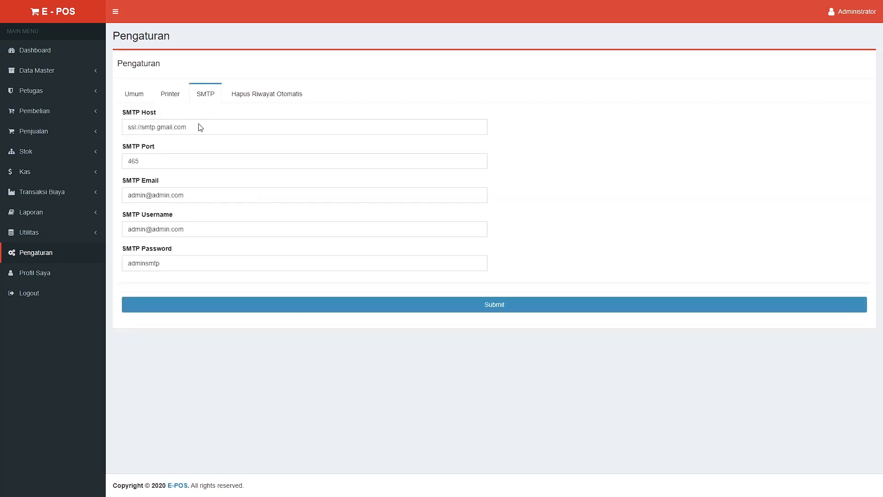
{"action": "left_click", "coordinate": [254, 97]}
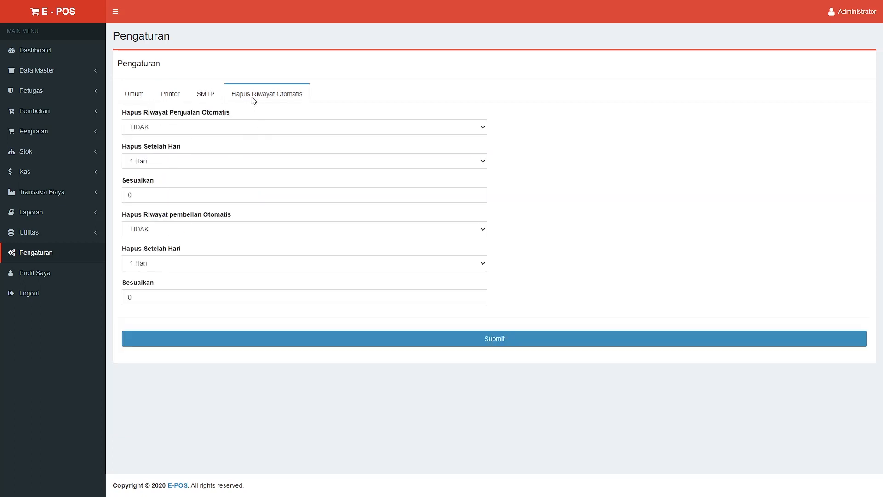
{"action": "left_click", "coordinate": [189, 131]}
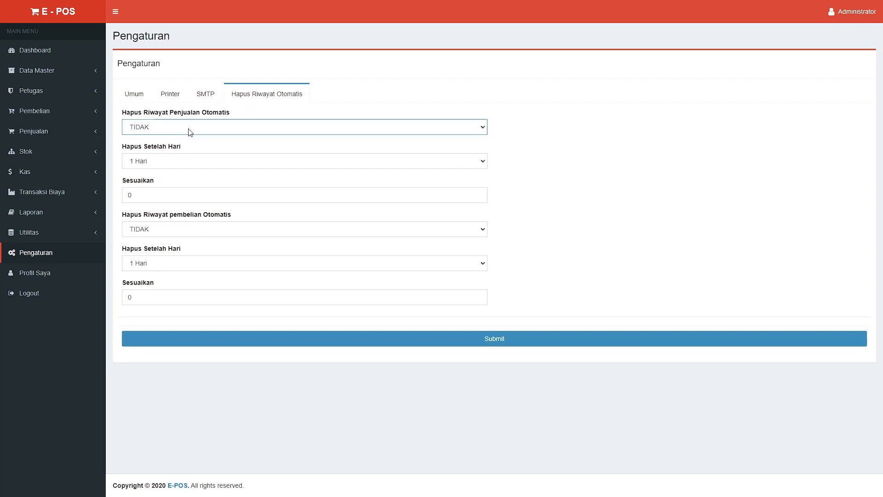
{"action": "left_click", "coordinate": [185, 164]}
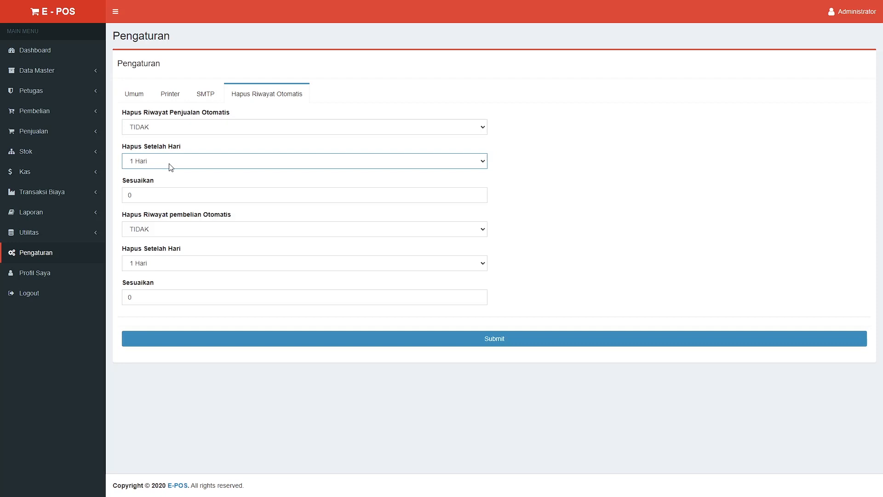
{"action": "left_click", "coordinate": [177, 231]}
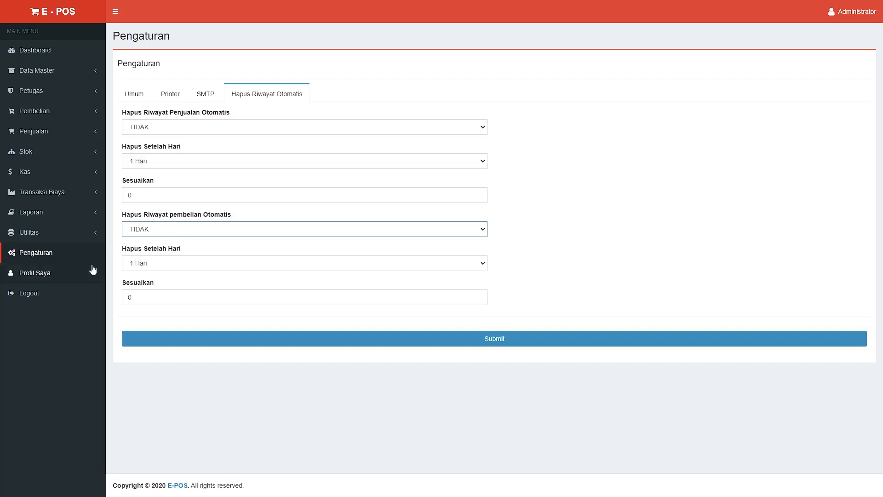
{"action": "left_click", "coordinate": [65, 266]}
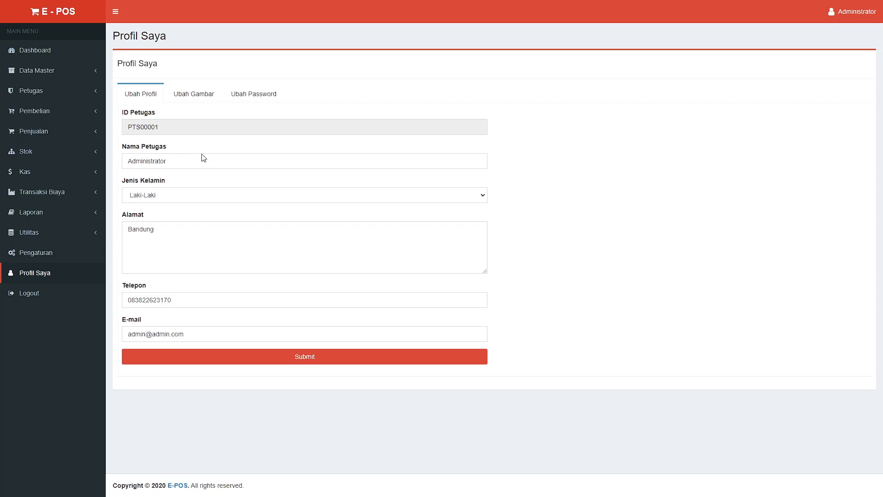
Toggle between Ubah Gambar and Ubah Password, ending on the empty password-change fields
{"action": "left_click", "coordinate": [204, 93]}
{"action": "left_click", "coordinate": [272, 92]}
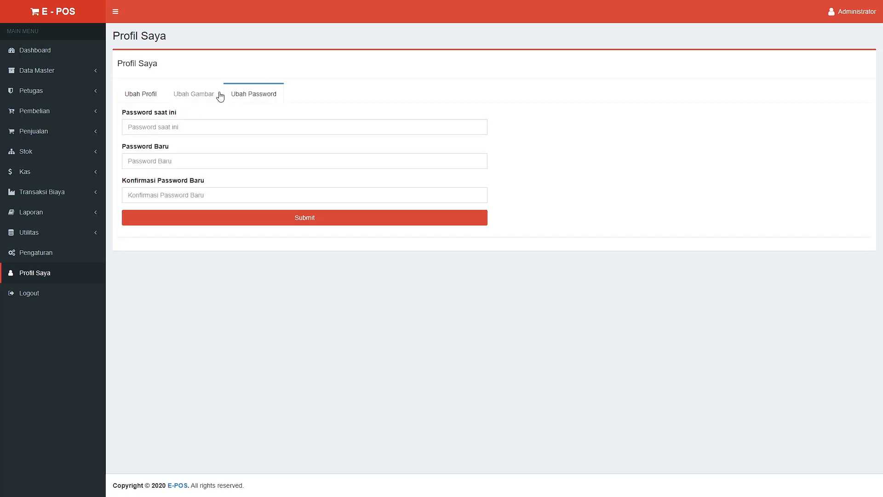
{"action": "left_click", "coordinate": [208, 93]}
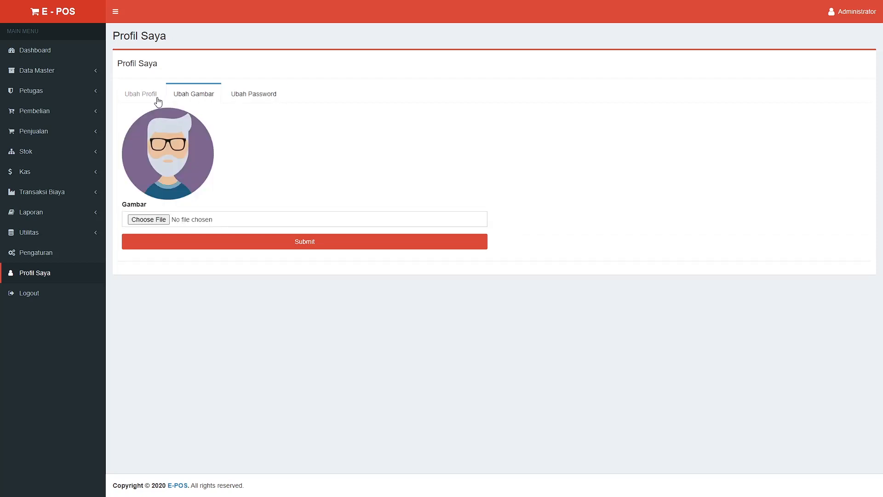
{"action": "left_click", "coordinate": [241, 89]}
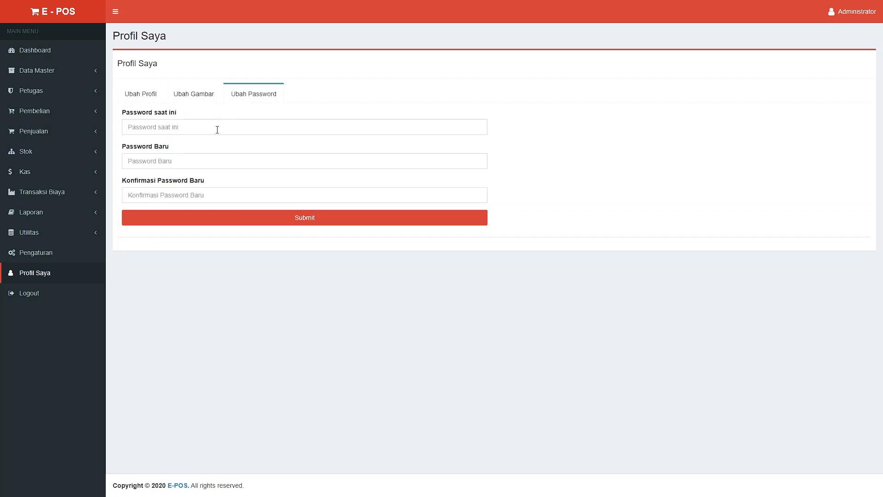
Log out via the sidebar Logout link, returning to the email-and-password login screen
{"action": "left_click", "coordinate": [59, 291]}
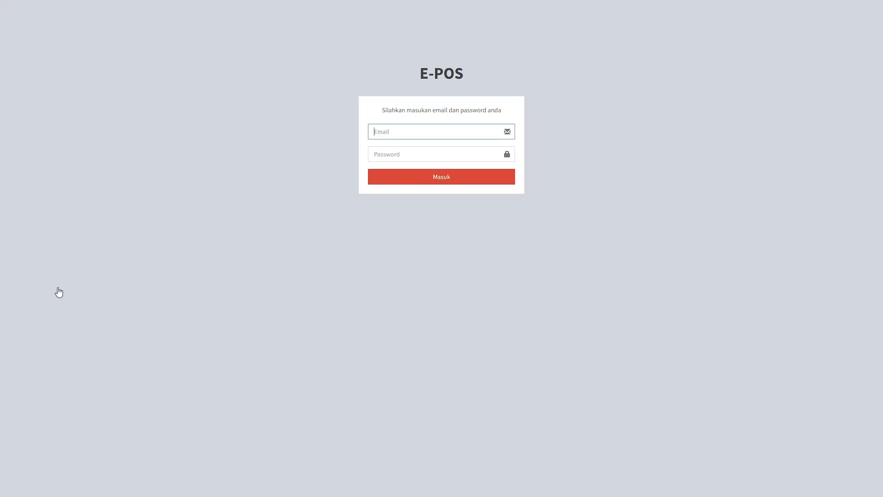